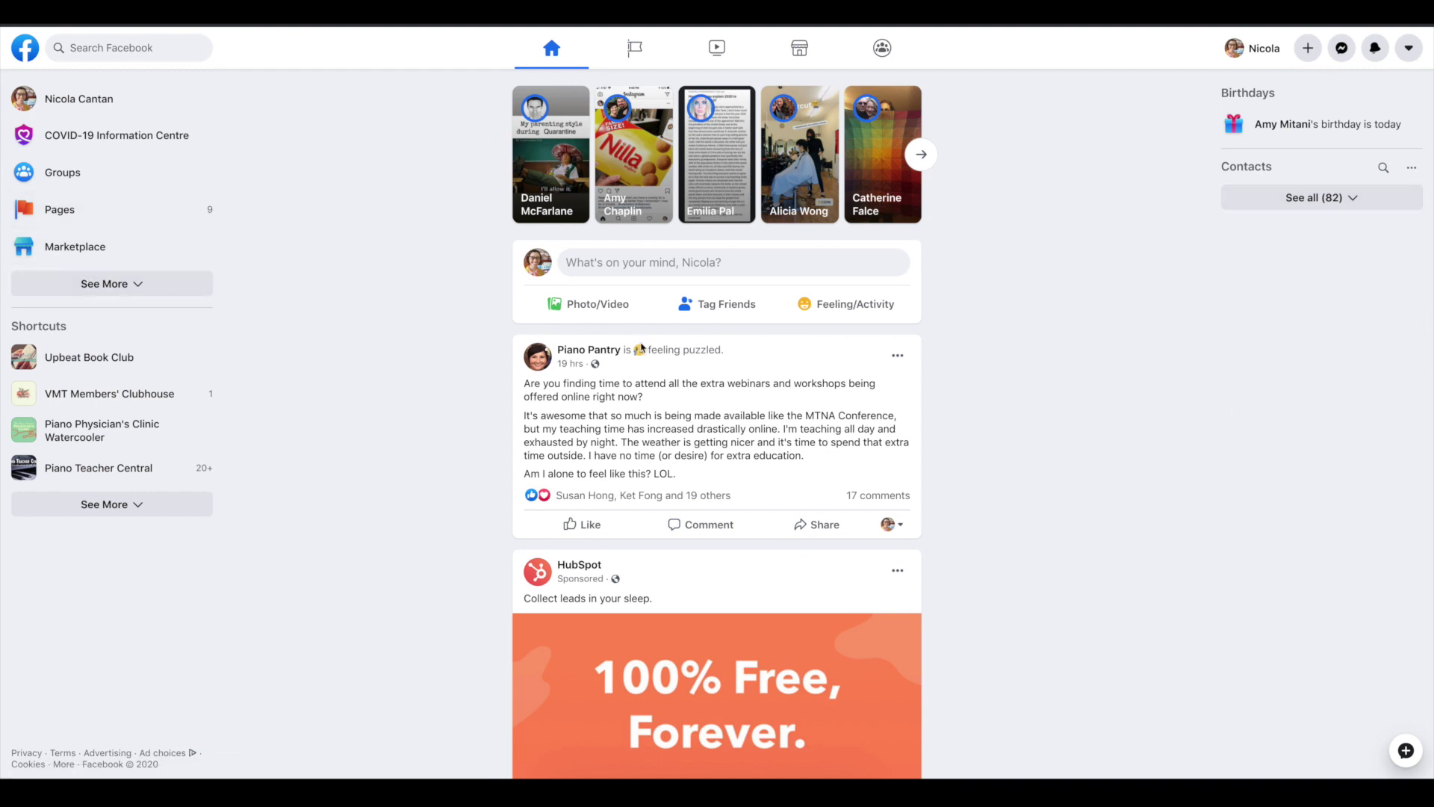
Scroll the News Feed sidebar and open Pages to see the four managed Pages
{"action": "scroll", "coordinate": [102, 220], "scroll_direction": "down", "scroll_amount": 1}
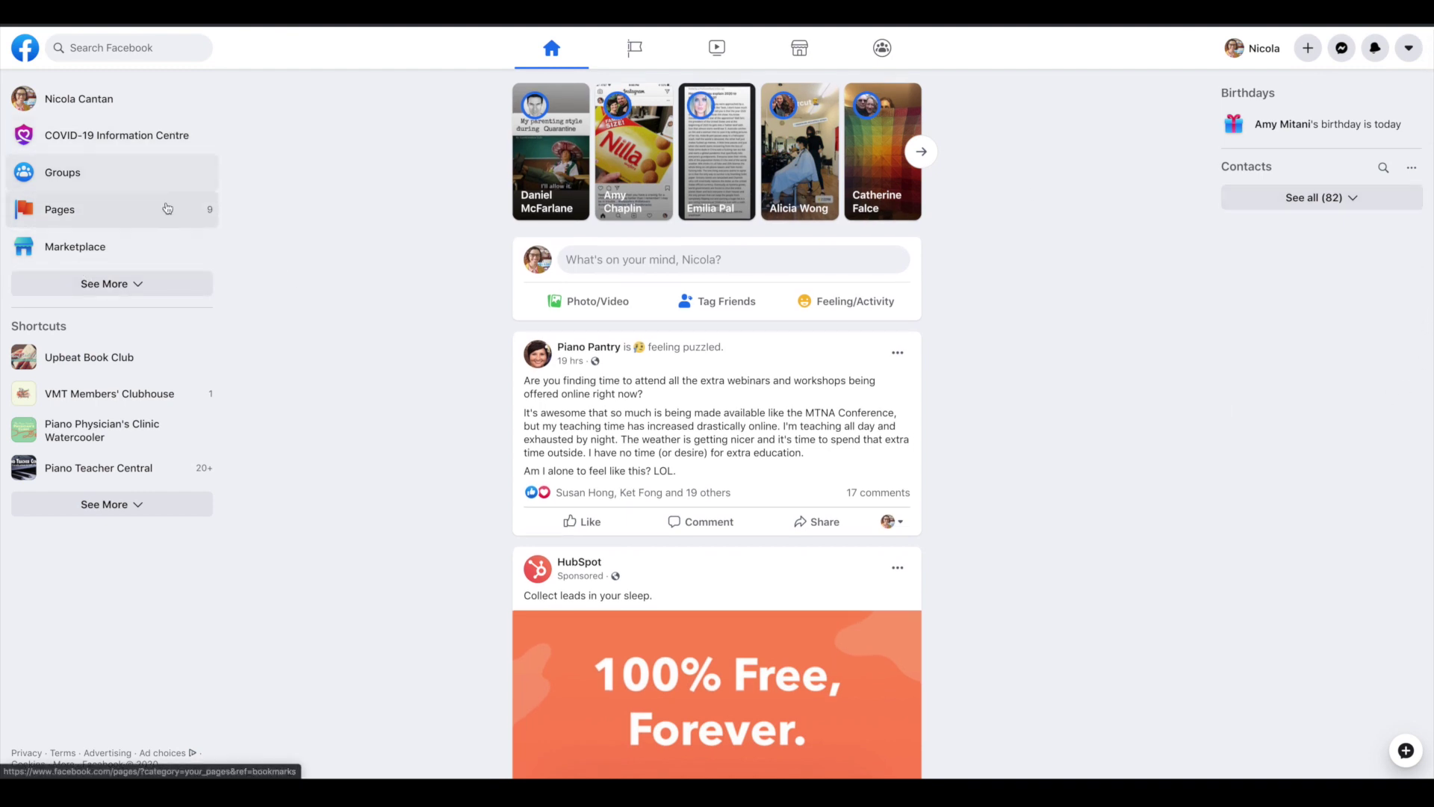
{"action": "left_click", "coordinate": [109, 224]}
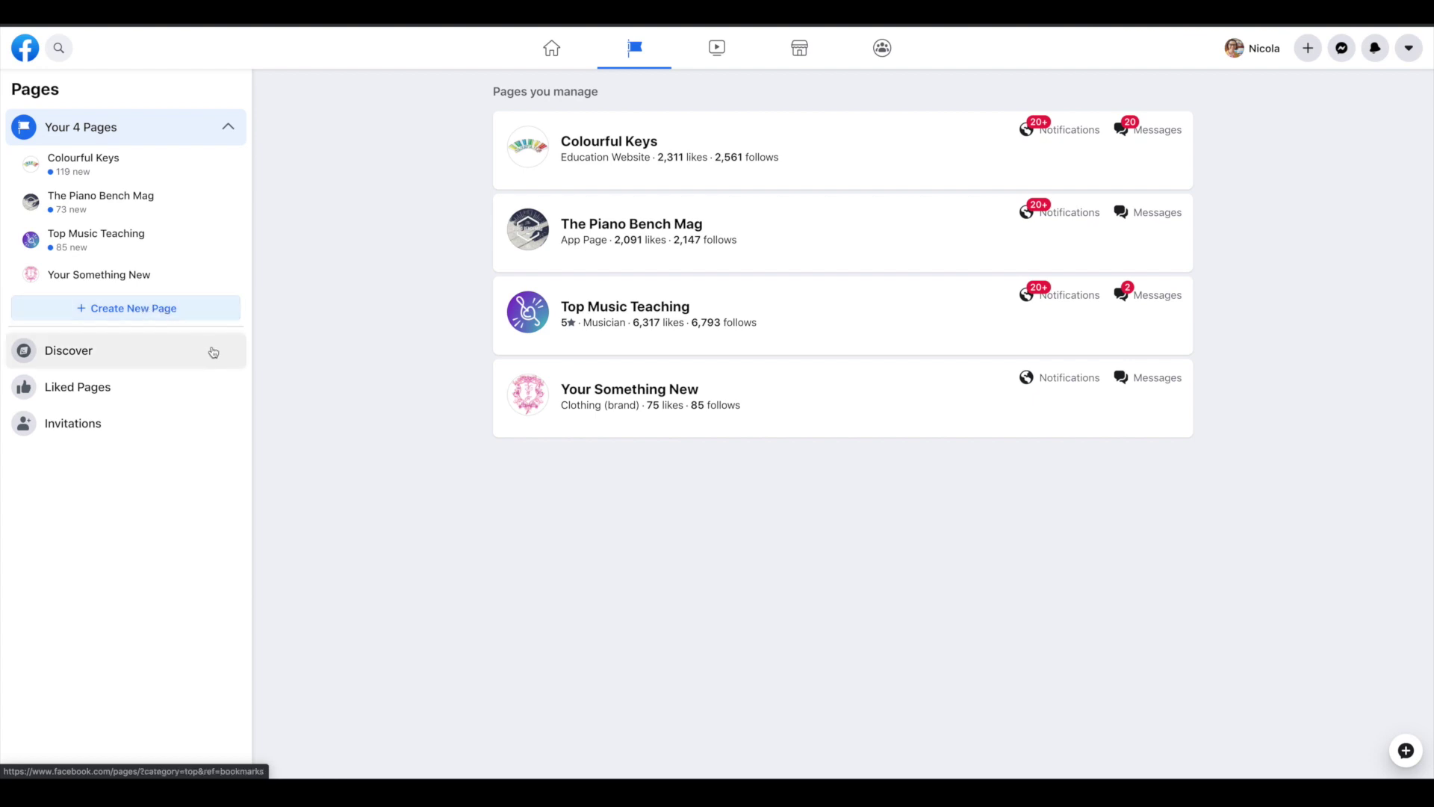
Start a business Page named Vibrant Music Studio in the Music school category
{"action": "left_click", "coordinate": [150, 312]}
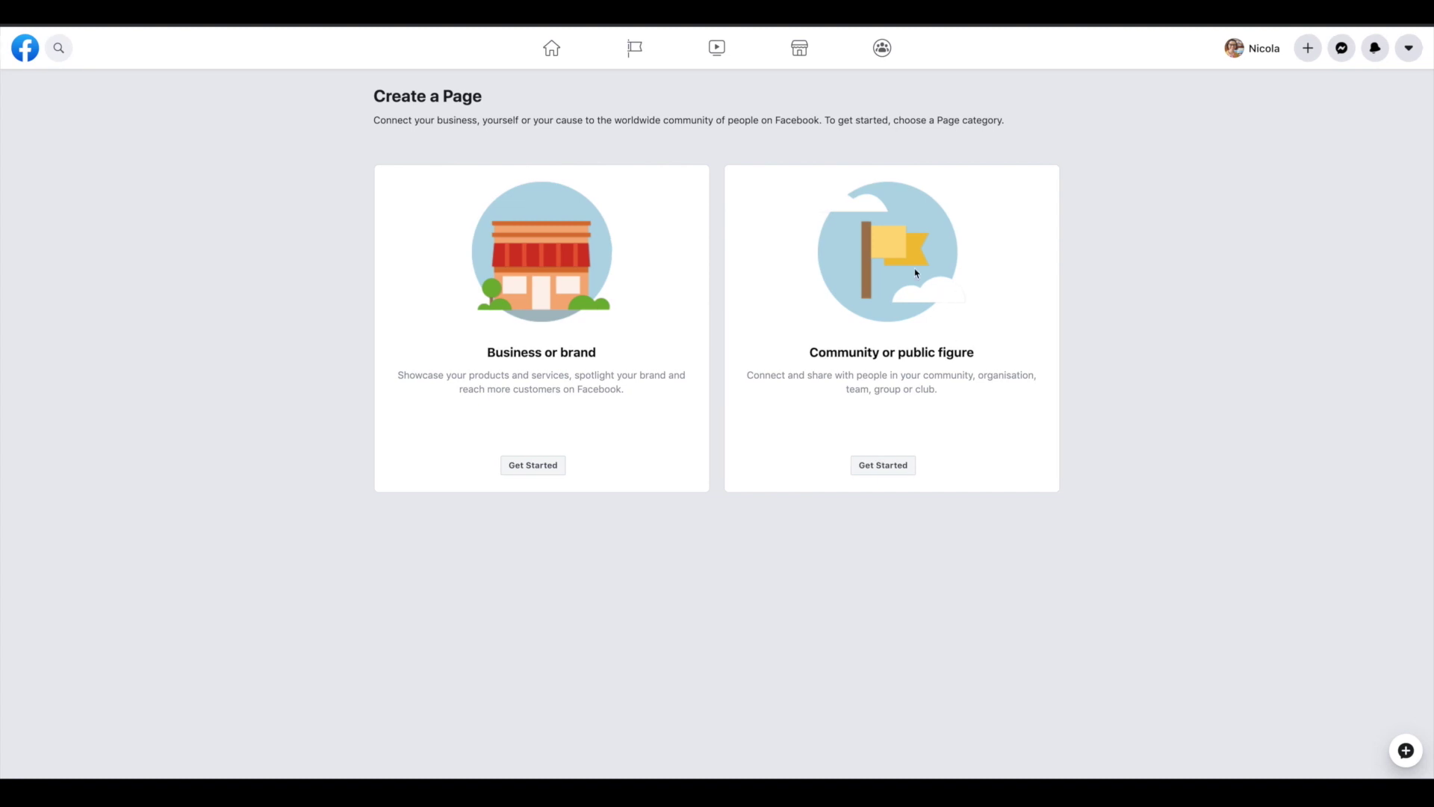
{"action": "left_click", "coordinate": [549, 463]}
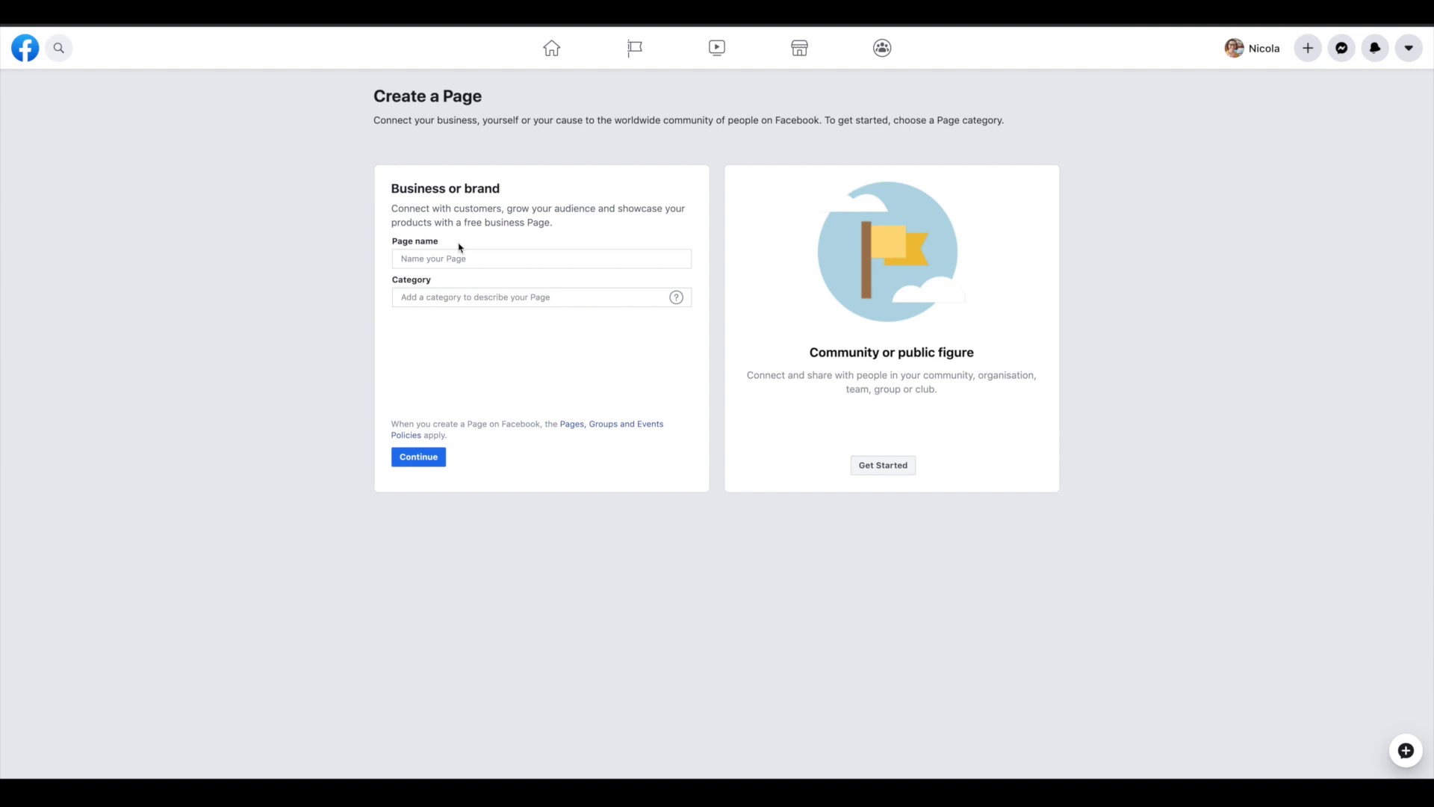
{"action": "left_click", "coordinate": [452, 257]}
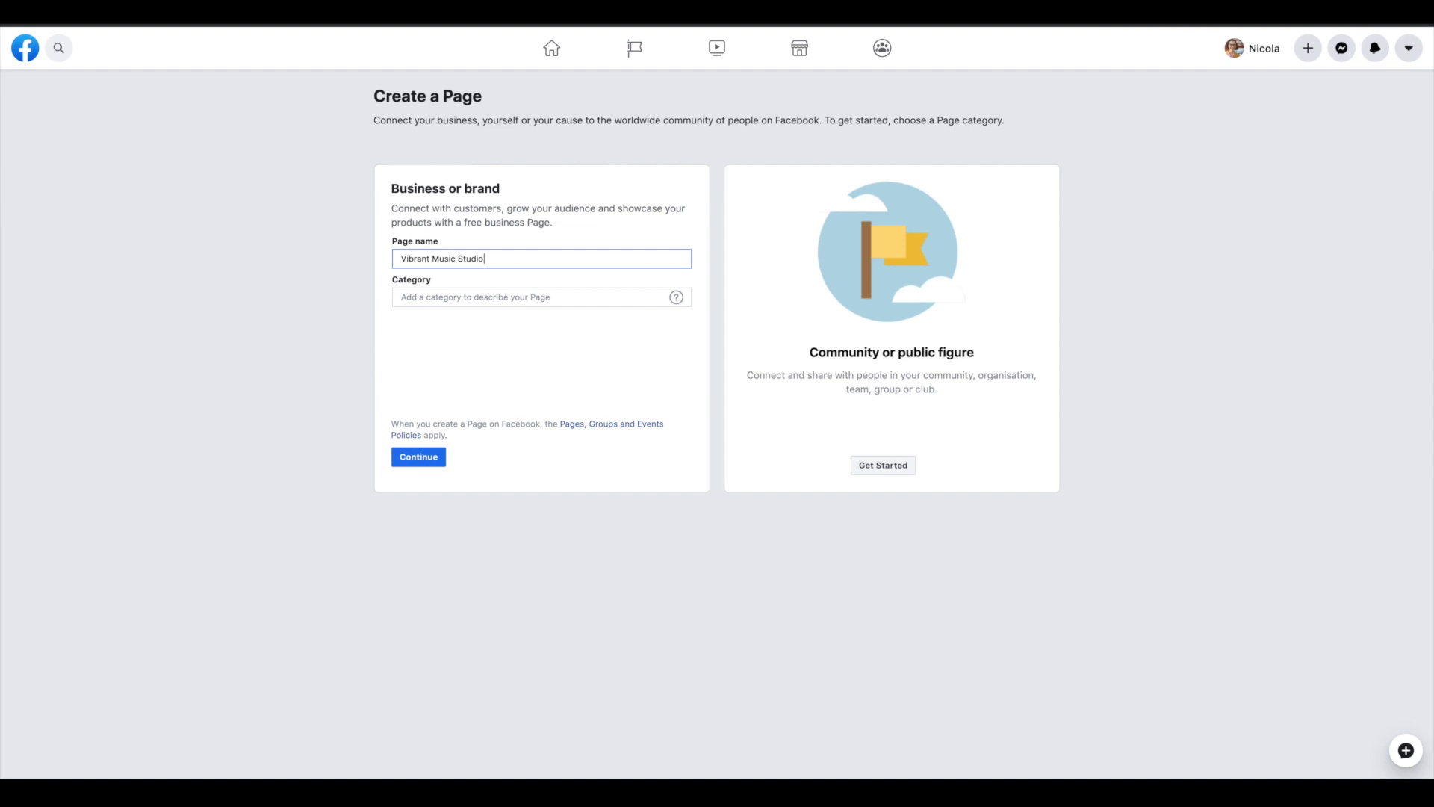
{"action": "left_click", "coordinate": [523, 296]}
{"action": "type", "text": "music school"}
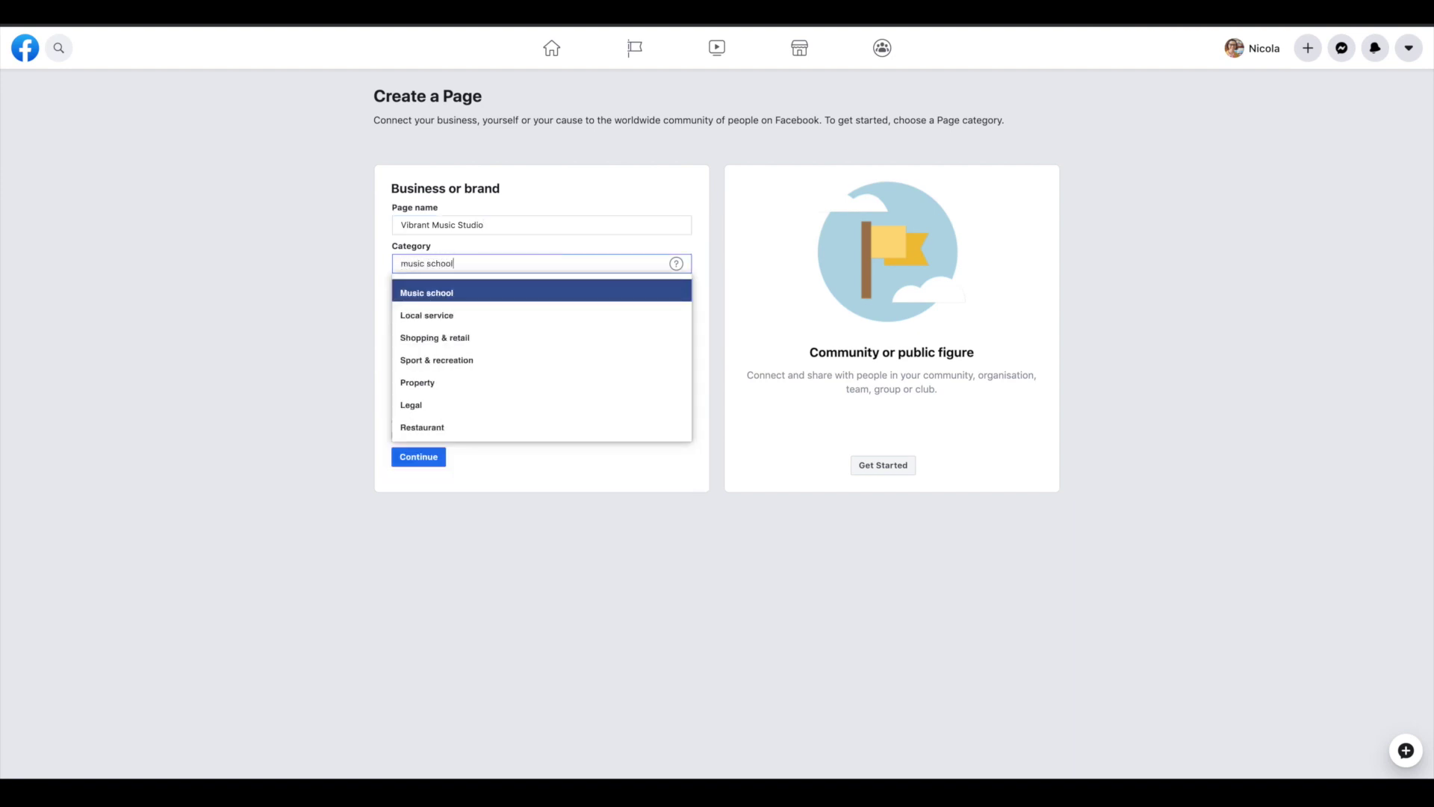
{"action": "left_click", "coordinate": [463, 289]}
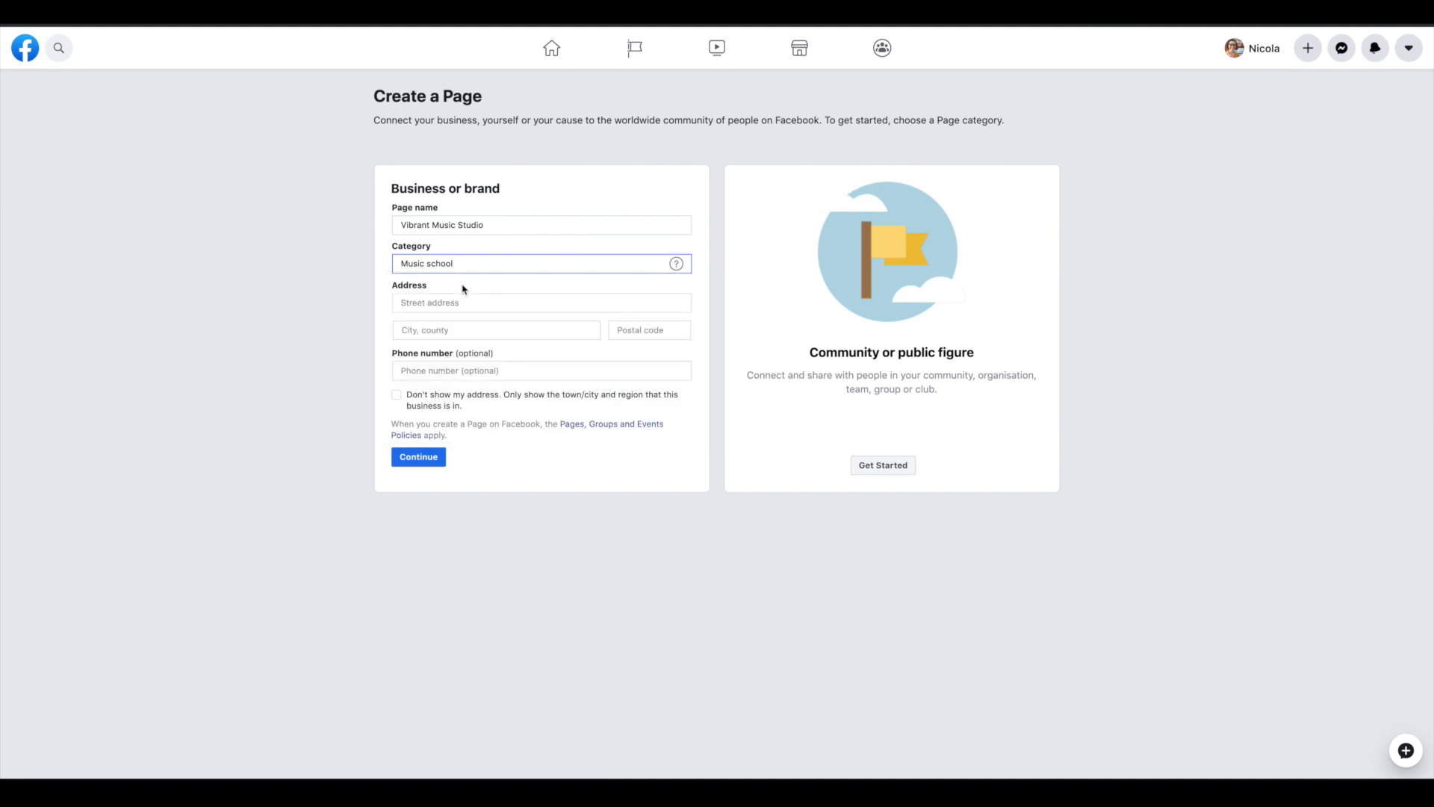
Enter the studio's street address and town, and hide the address from the public
{"action": "left_click", "coordinate": [450, 305]}
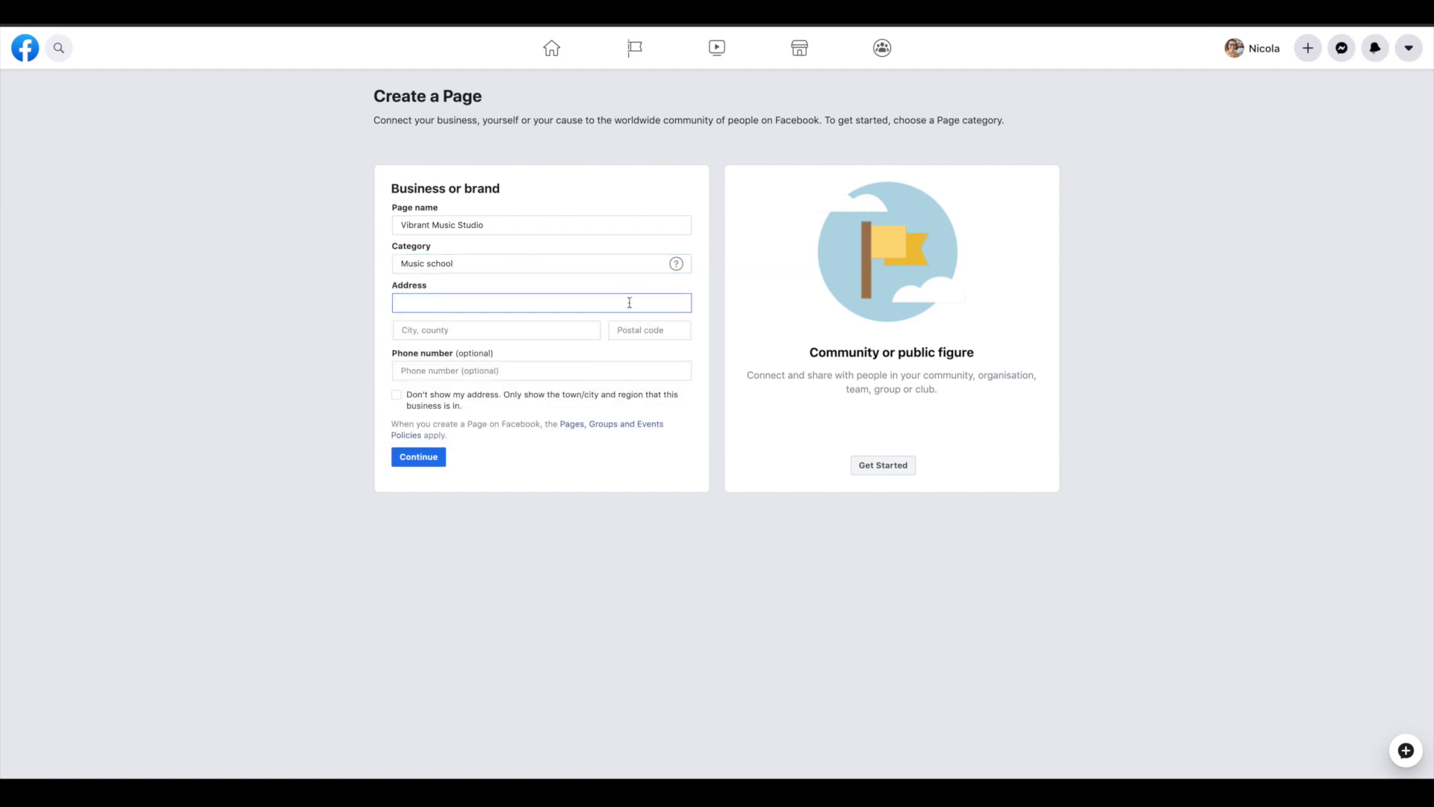
{"action": "type", "text": "123 Sunset Ave"}
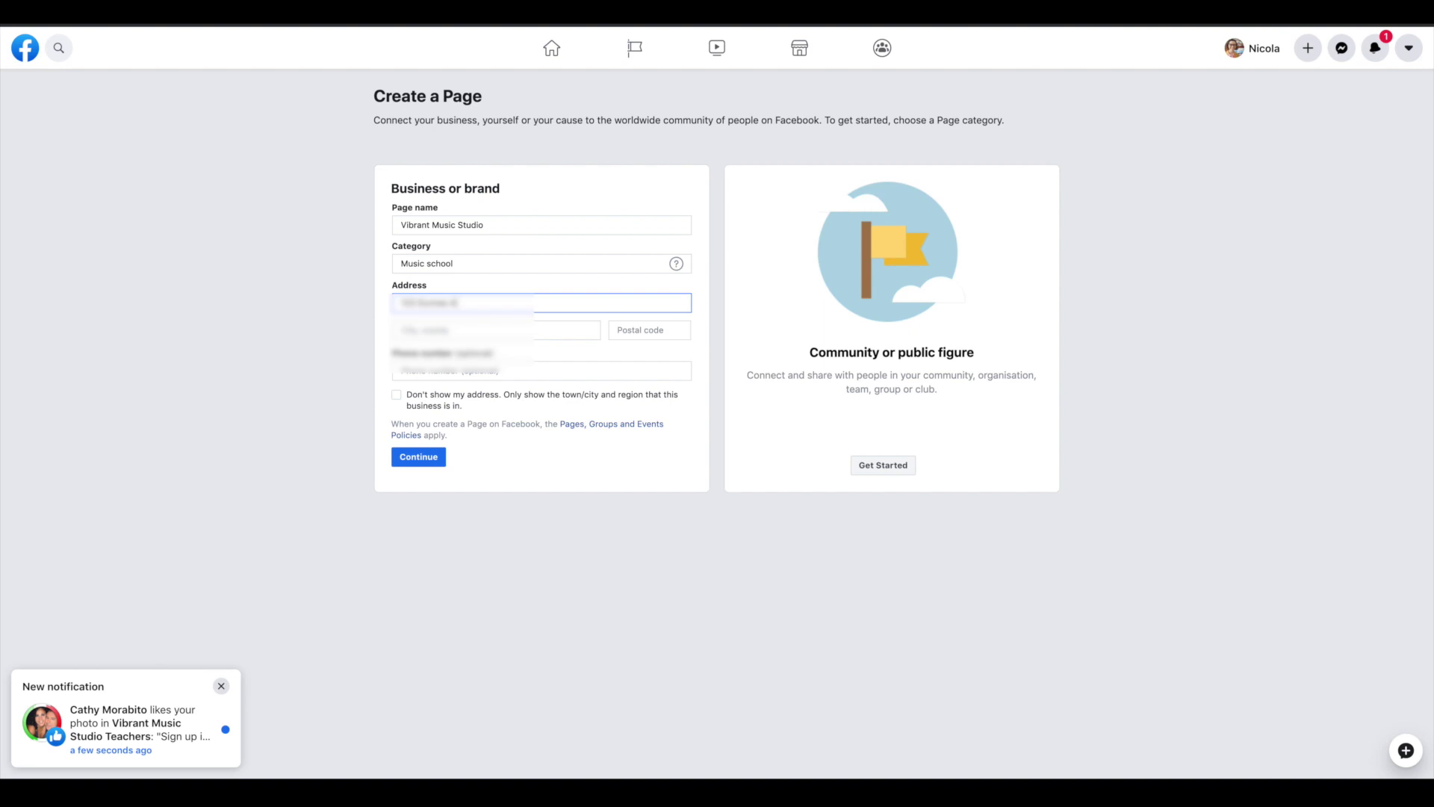
{"action": "key", "text": "Tab"}
{"action": "type", "text": "Dublin"}
{"action": "key", "text": "Return"}
{"action": "key", "text": "Tab"}
{"action": "key", "text": "Tab"}
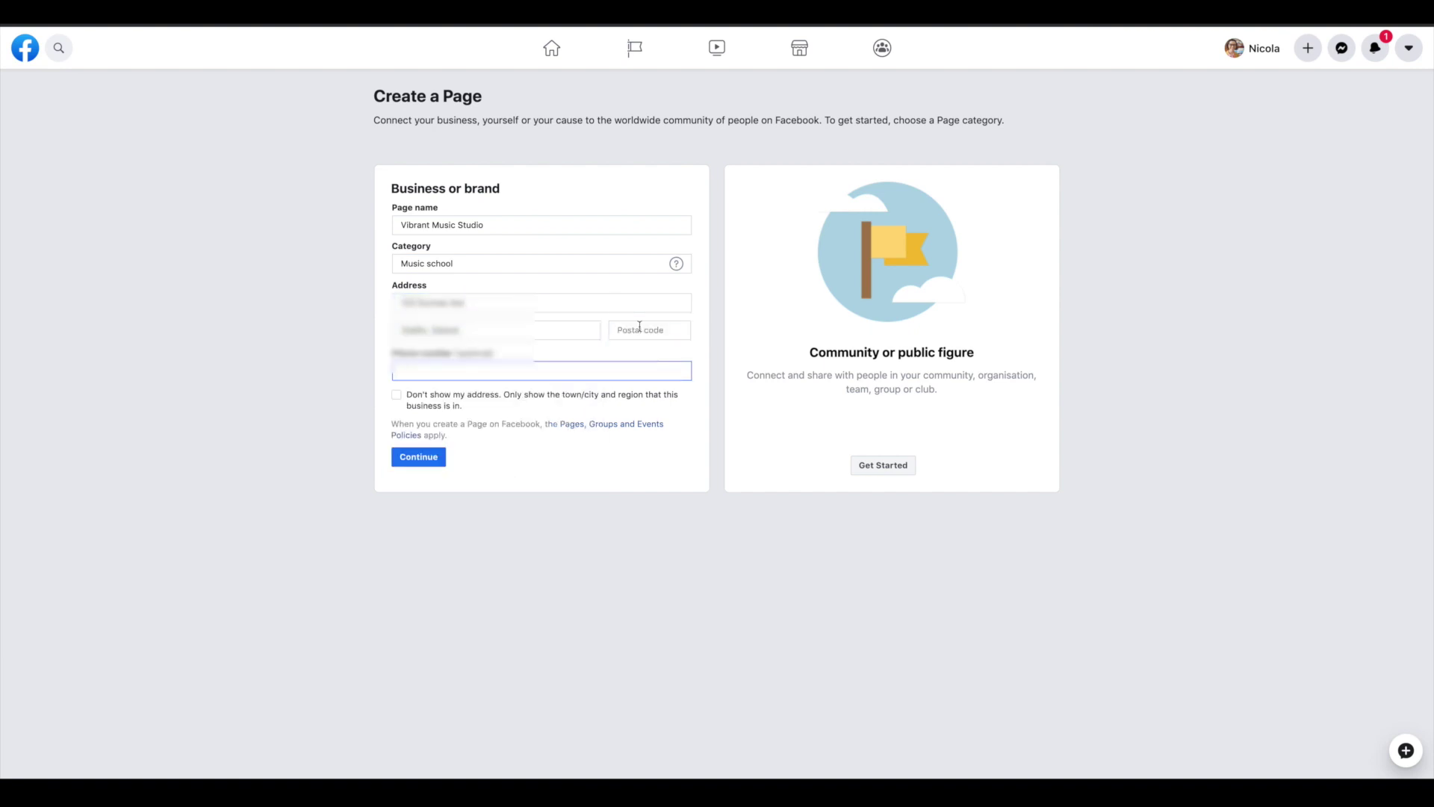
{"action": "left_click", "coordinate": [467, 400]}
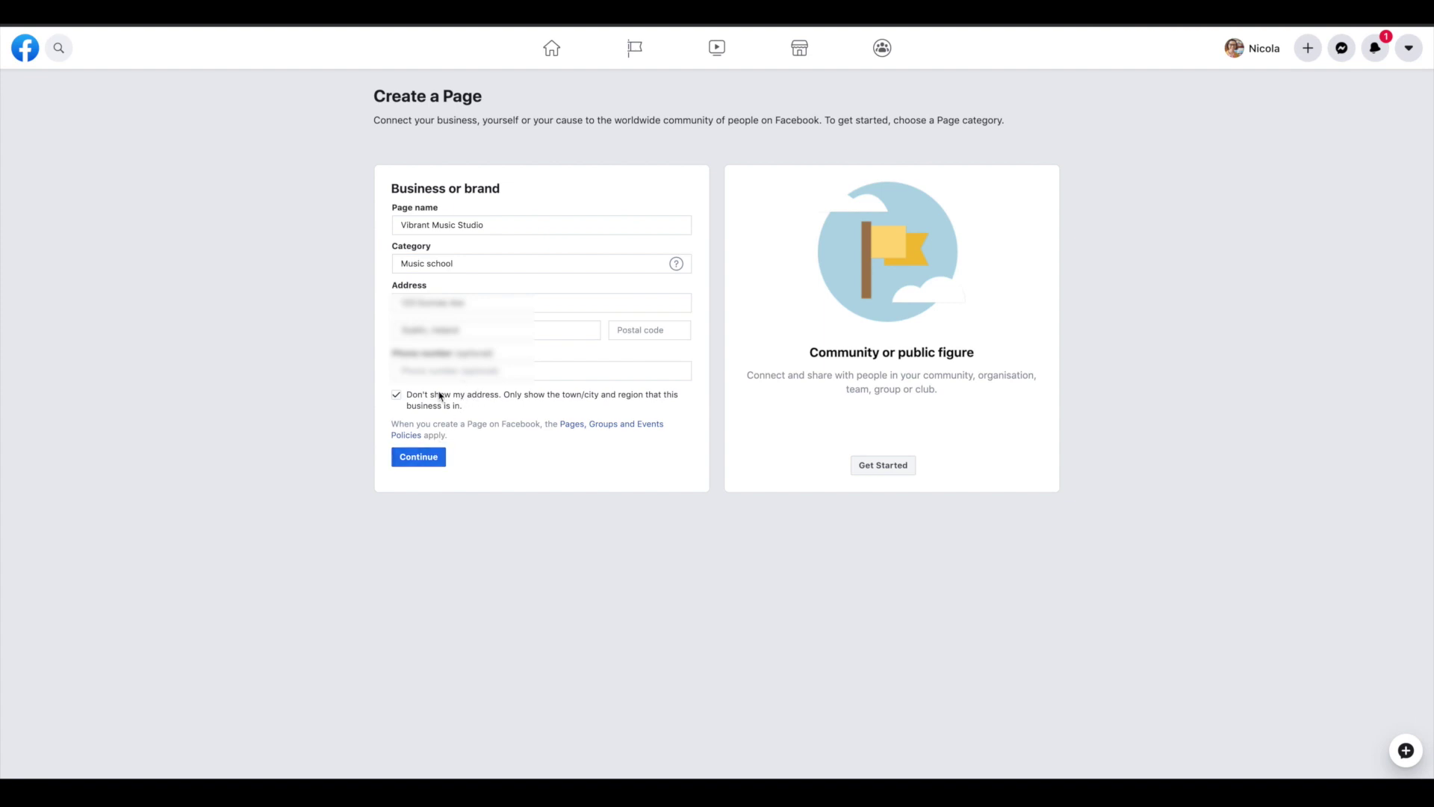
Create the Page and use the square logo from Logos and banners as its profile picture
{"action": "left_click", "coordinate": [419, 458]}
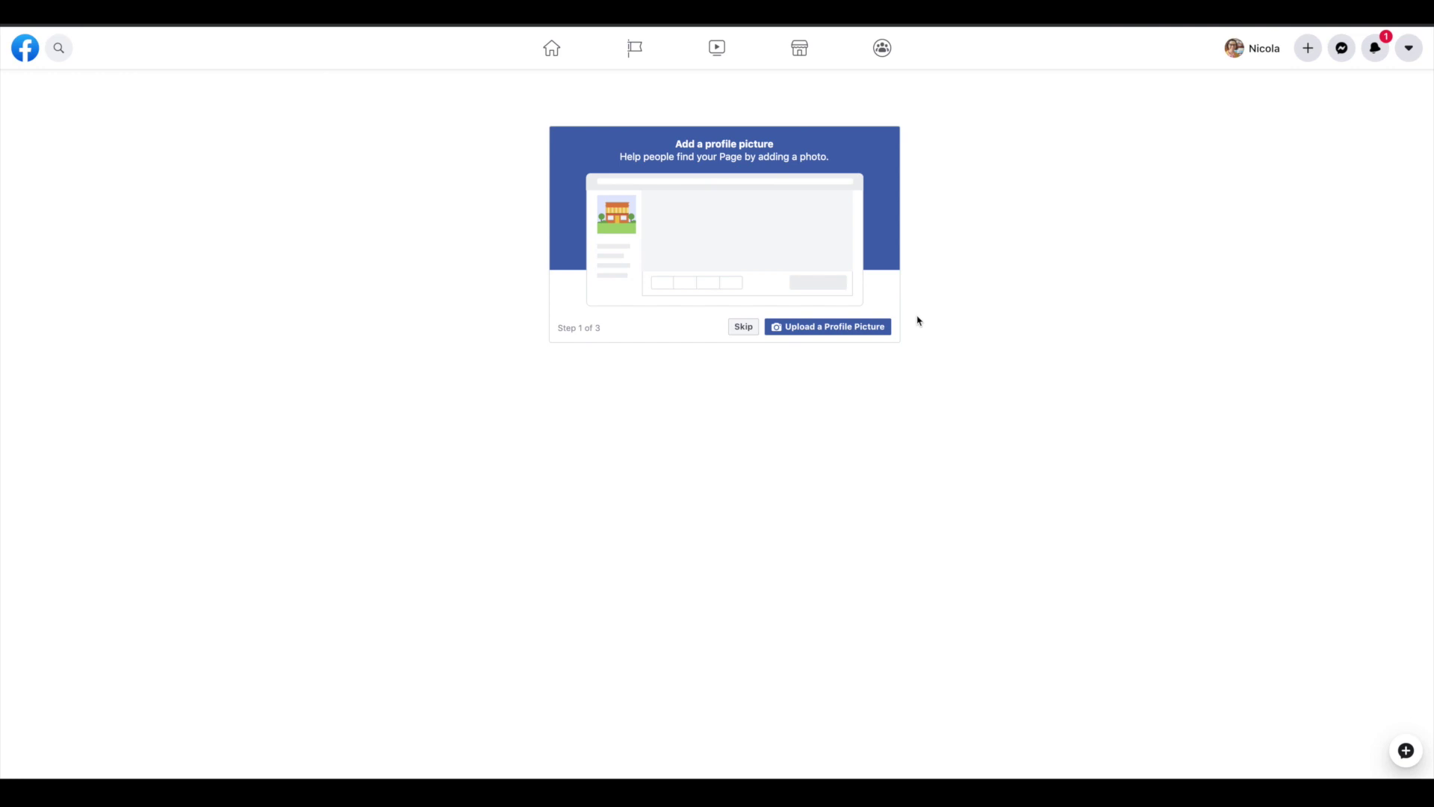
{"action": "left_click", "coordinate": [875, 326]}
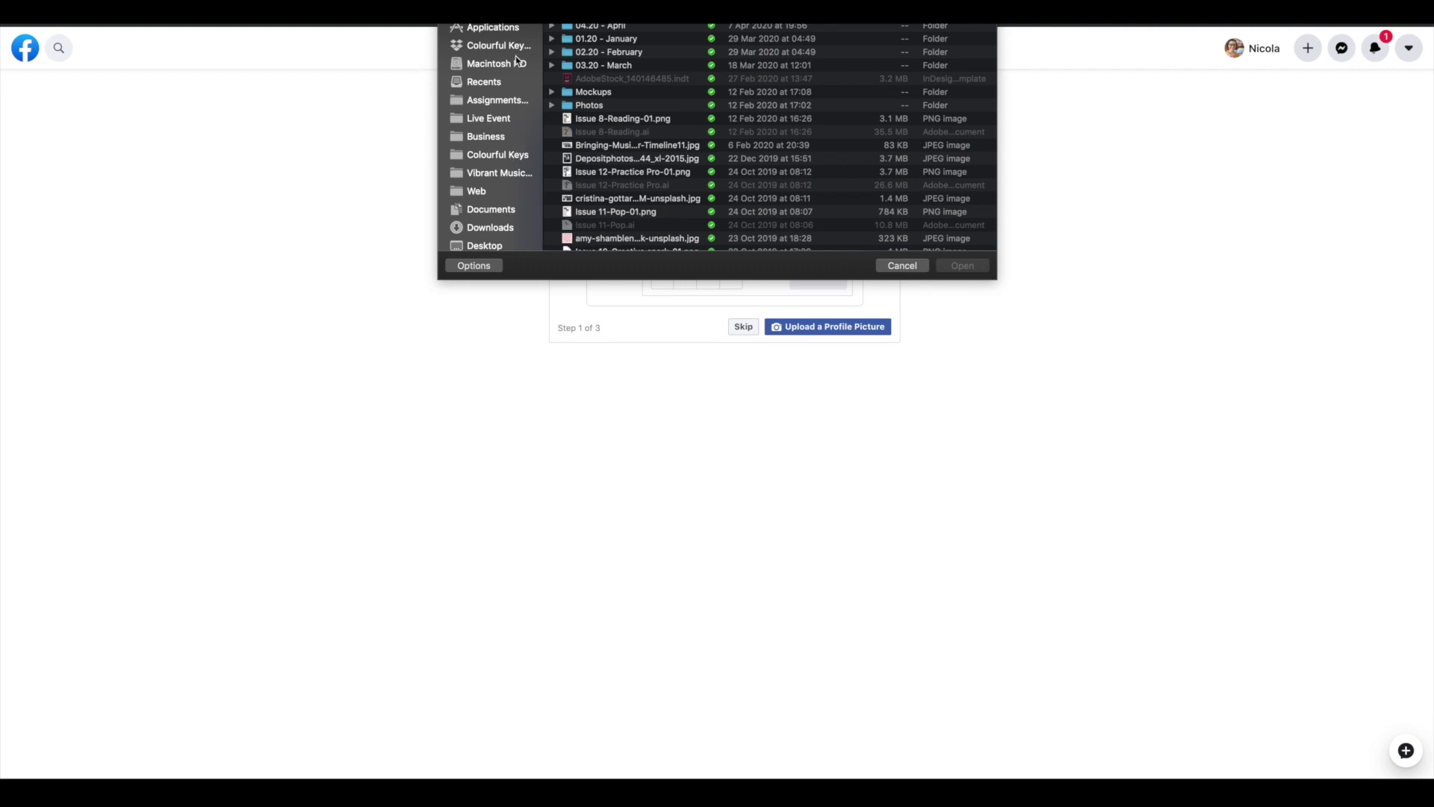
{"action": "left_click", "coordinate": [509, 173]}
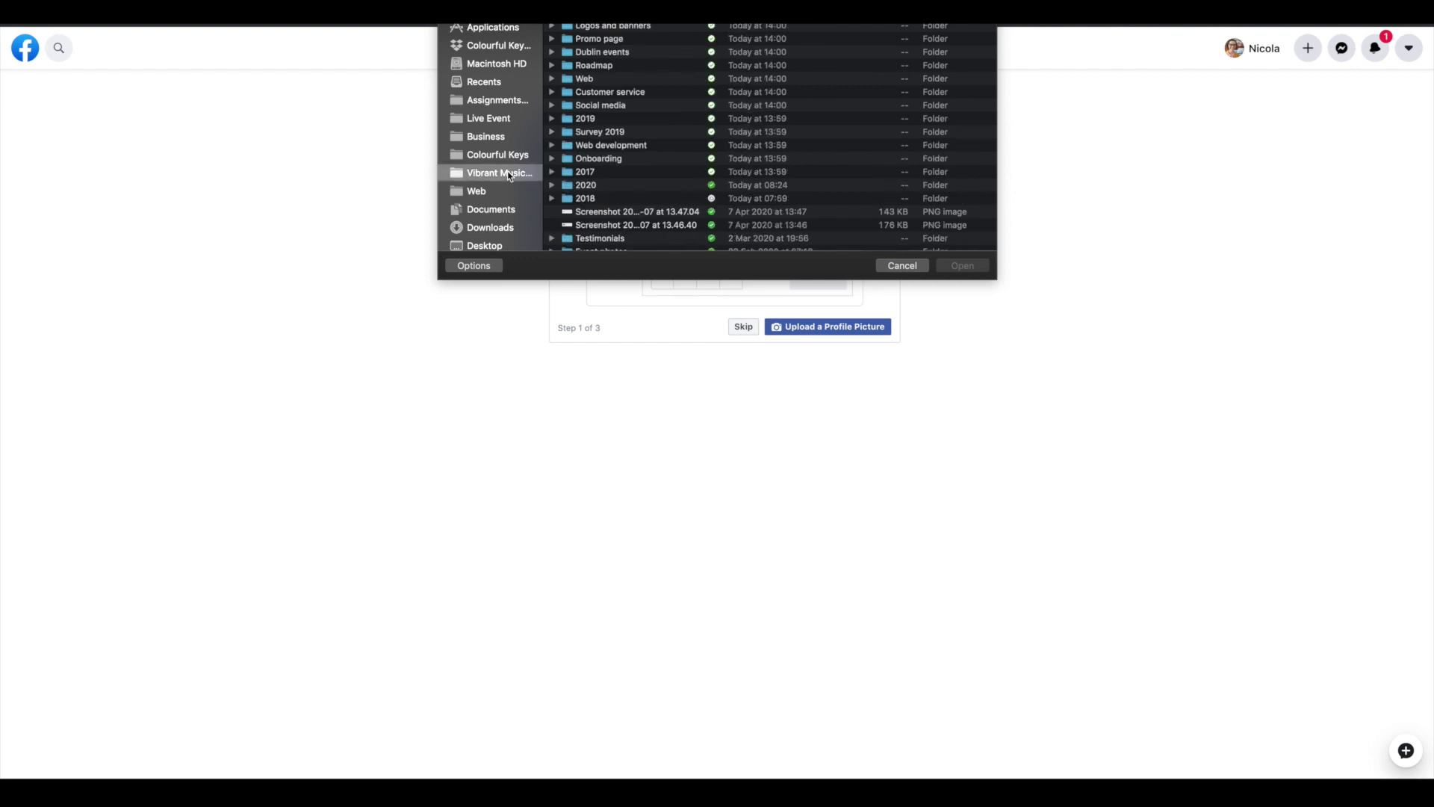
{"action": "scroll", "coordinate": [514, 170], "scroll_direction": "down", "scroll_amount": 1}
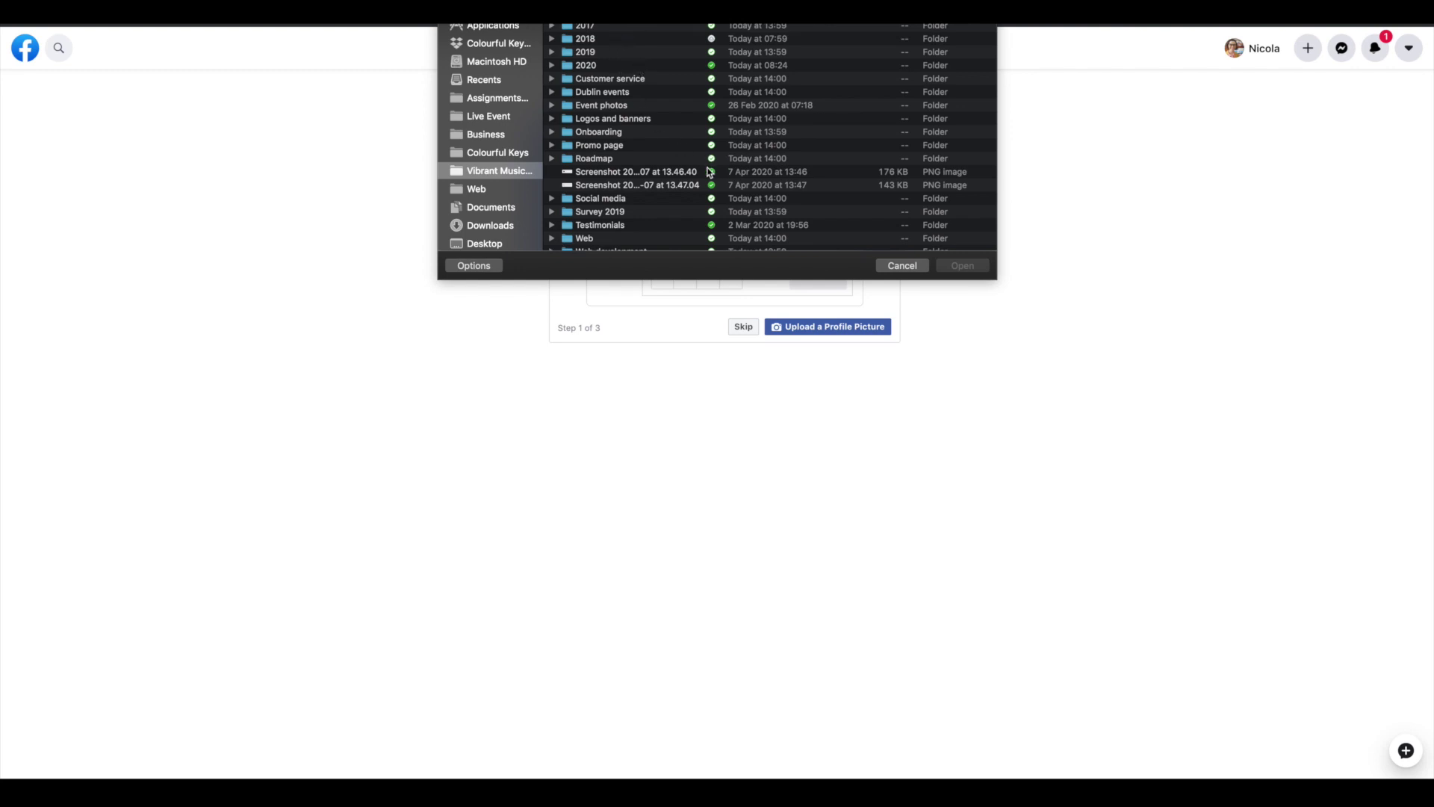
{"action": "scroll", "coordinate": [709, 173], "scroll_direction": "down", "scroll_amount": 1}
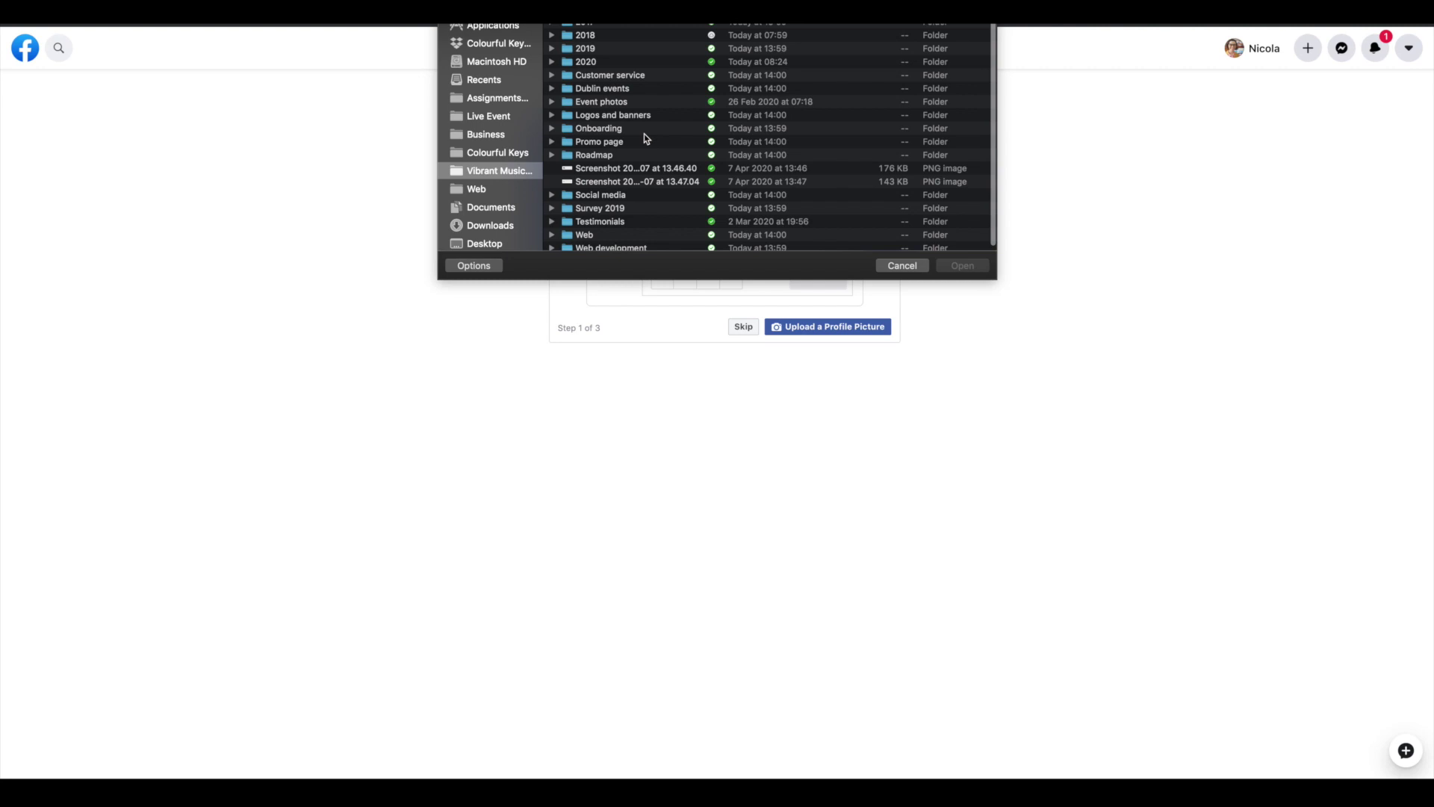
{"action": "scroll", "coordinate": [649, 119], "scroll_direction": "down", "scroll_amount": 1}
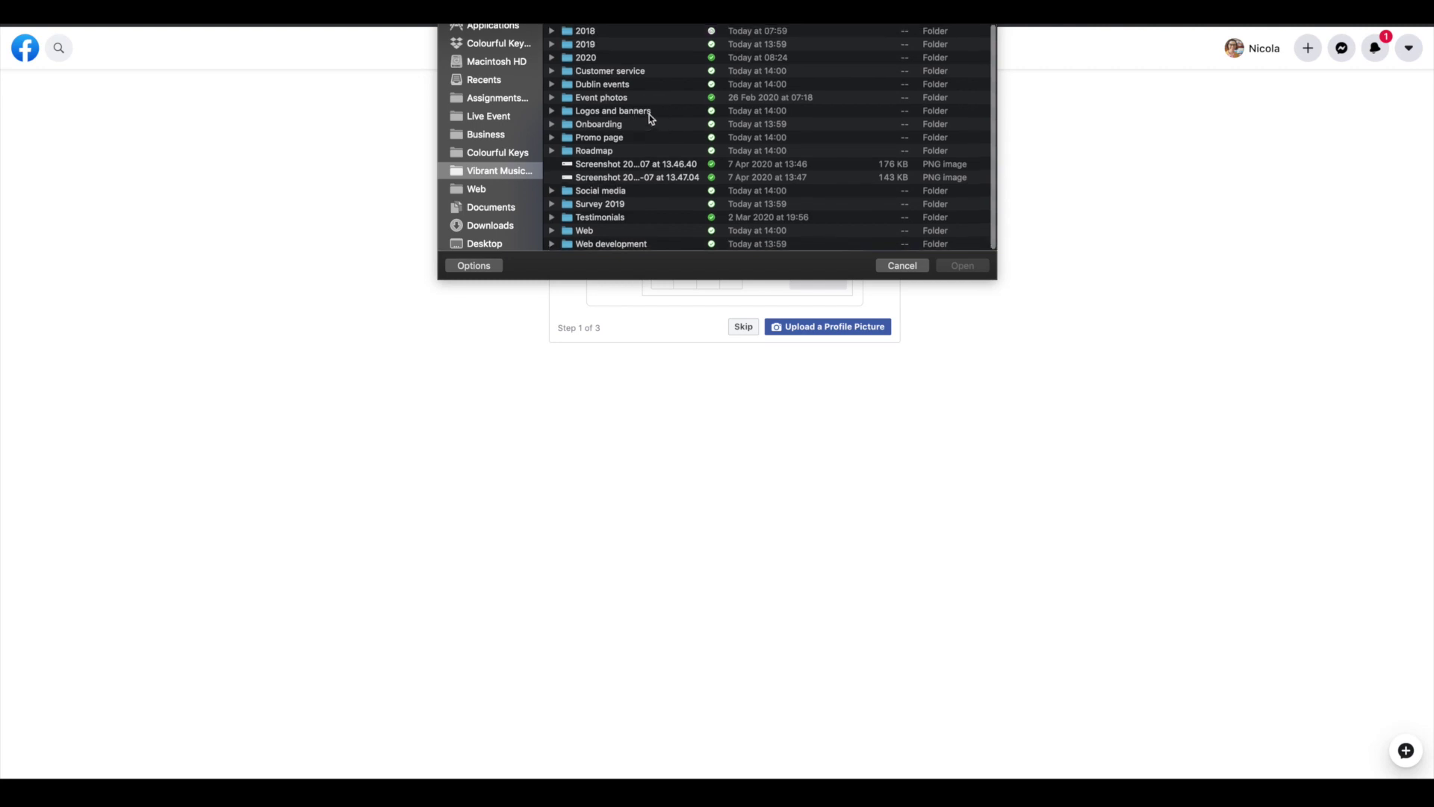
{"action": "left_click", "coordinate": [647, 114]}
{"action": "double_click", "coordinate": [648, 114]}
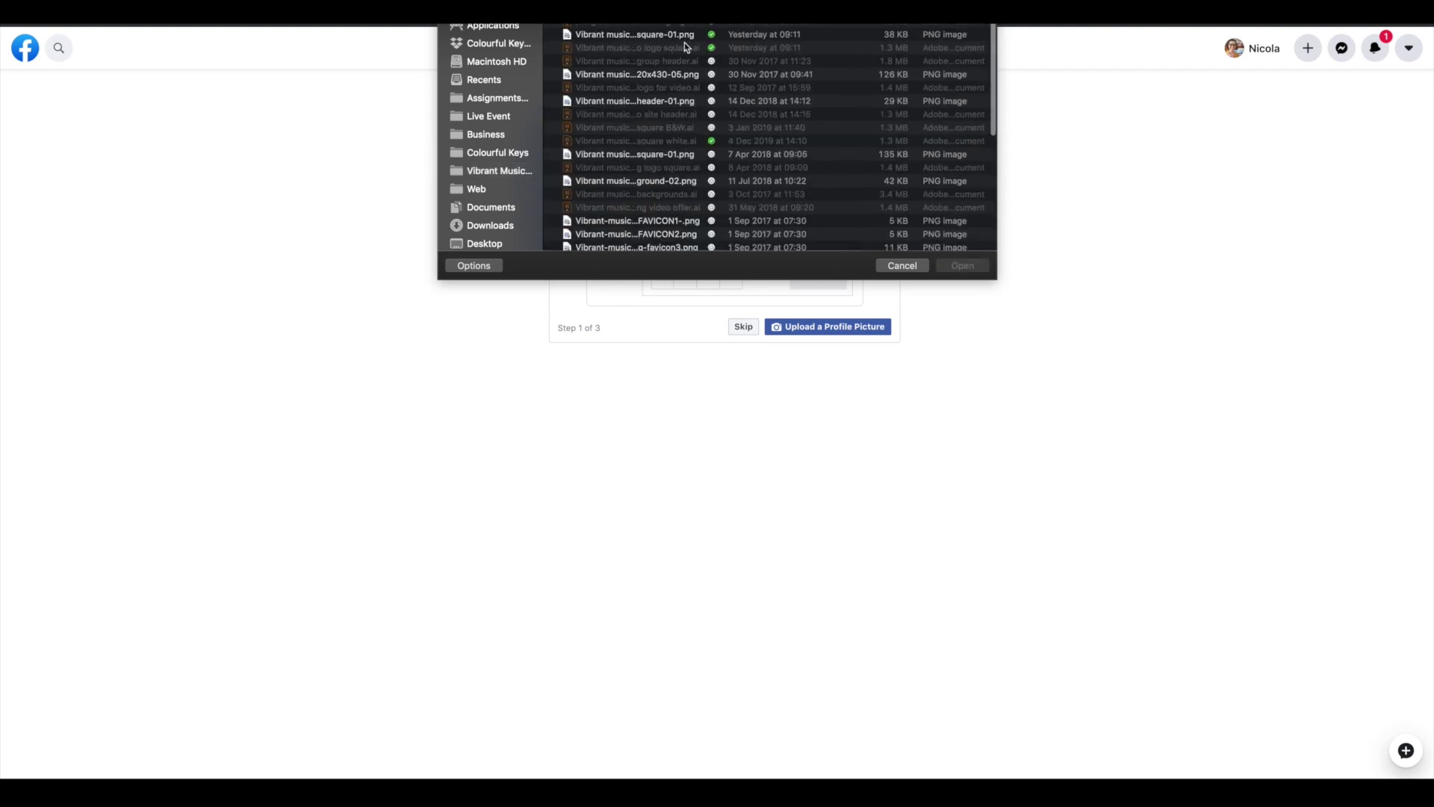
{"action": "left_click", "coordinate": [641, 30]}
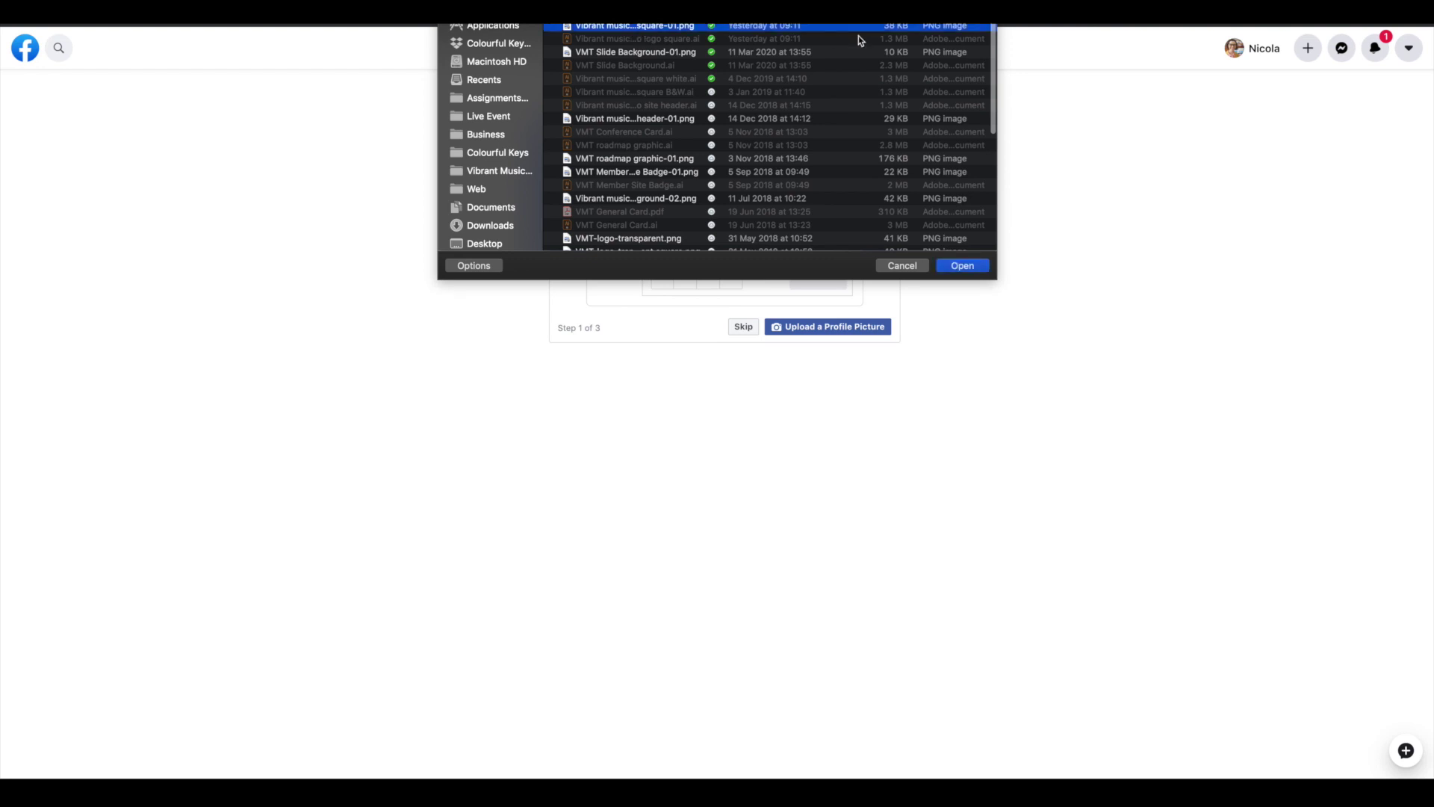
{"action": "key", "text": "space"}
{"action": "key", "text": "space"}
{"action": "scroll", "coordinate": [858, 41], "scroll_direction": "down", "scroll_amount": 1}
{"action": "key", "text": "Return"}
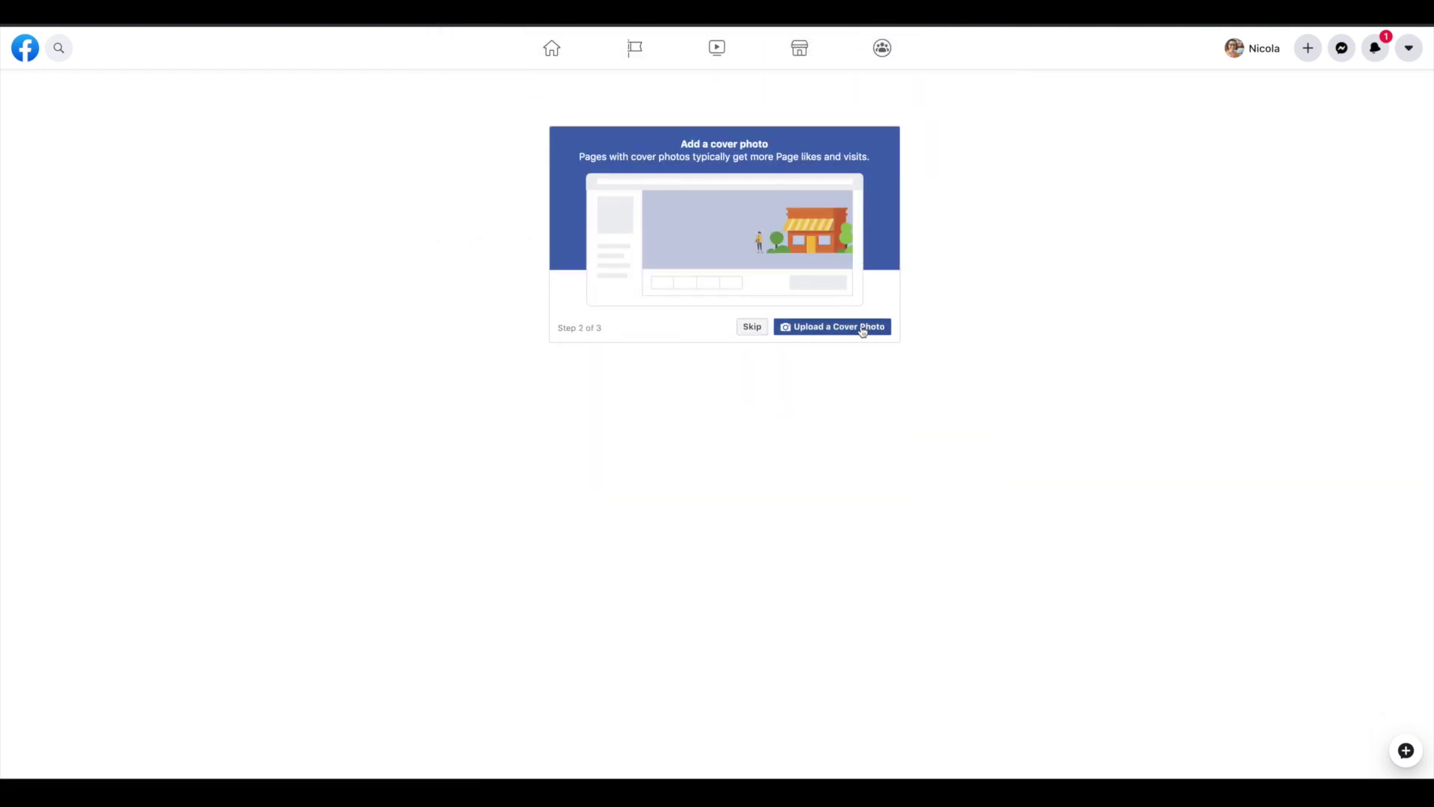
Upload the piano-lesson image as the cover photo and skip the online bookings offer
{"action": "left_click", "coordinate": [863, 331]}
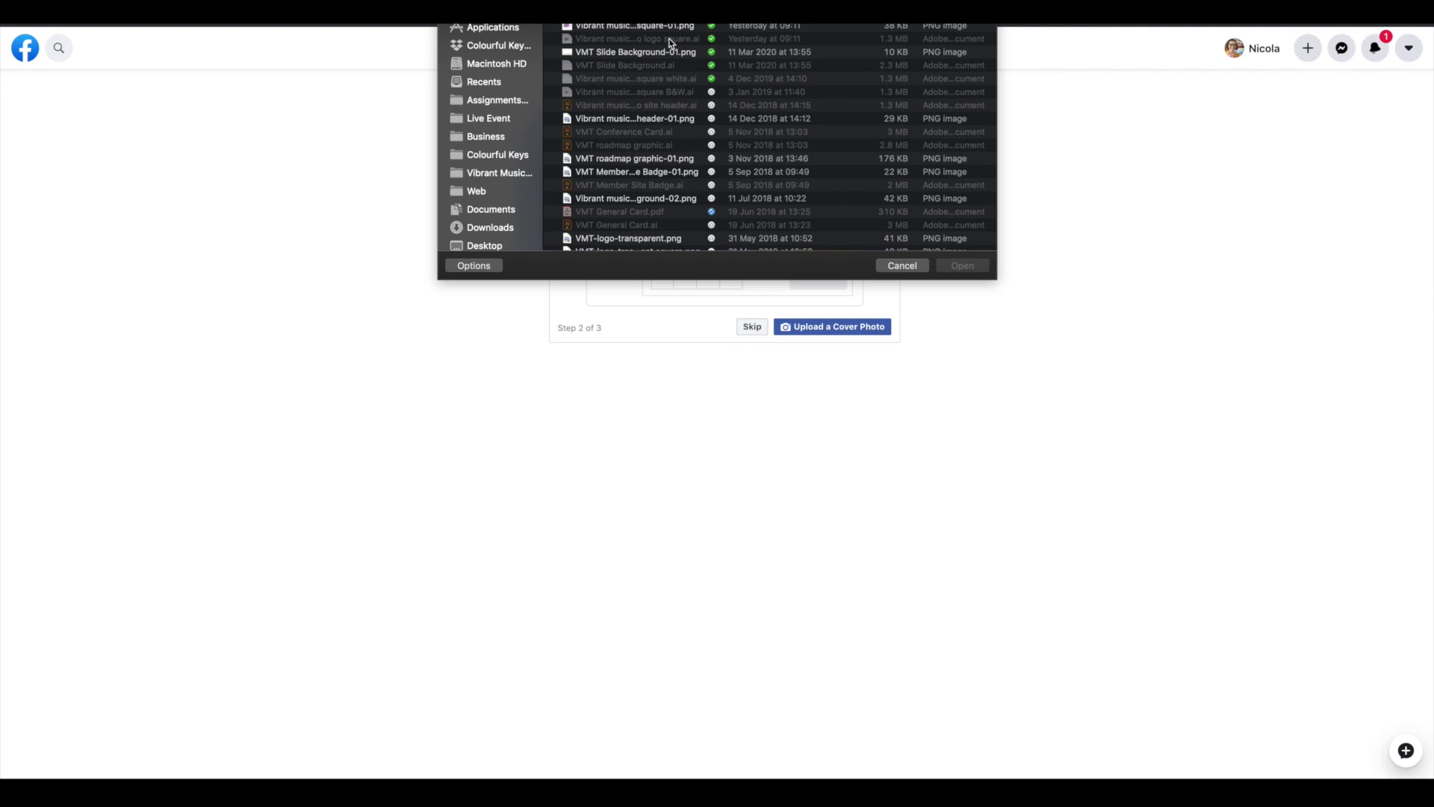
{"action": "scroll", "coordinate": [670, 41], "scroll_direction": "up", "scroll_amount": 1}
{"action": "scroll", "coordinate": [694, 168], "scroll_direction": "down", "scroll_amount": 1}
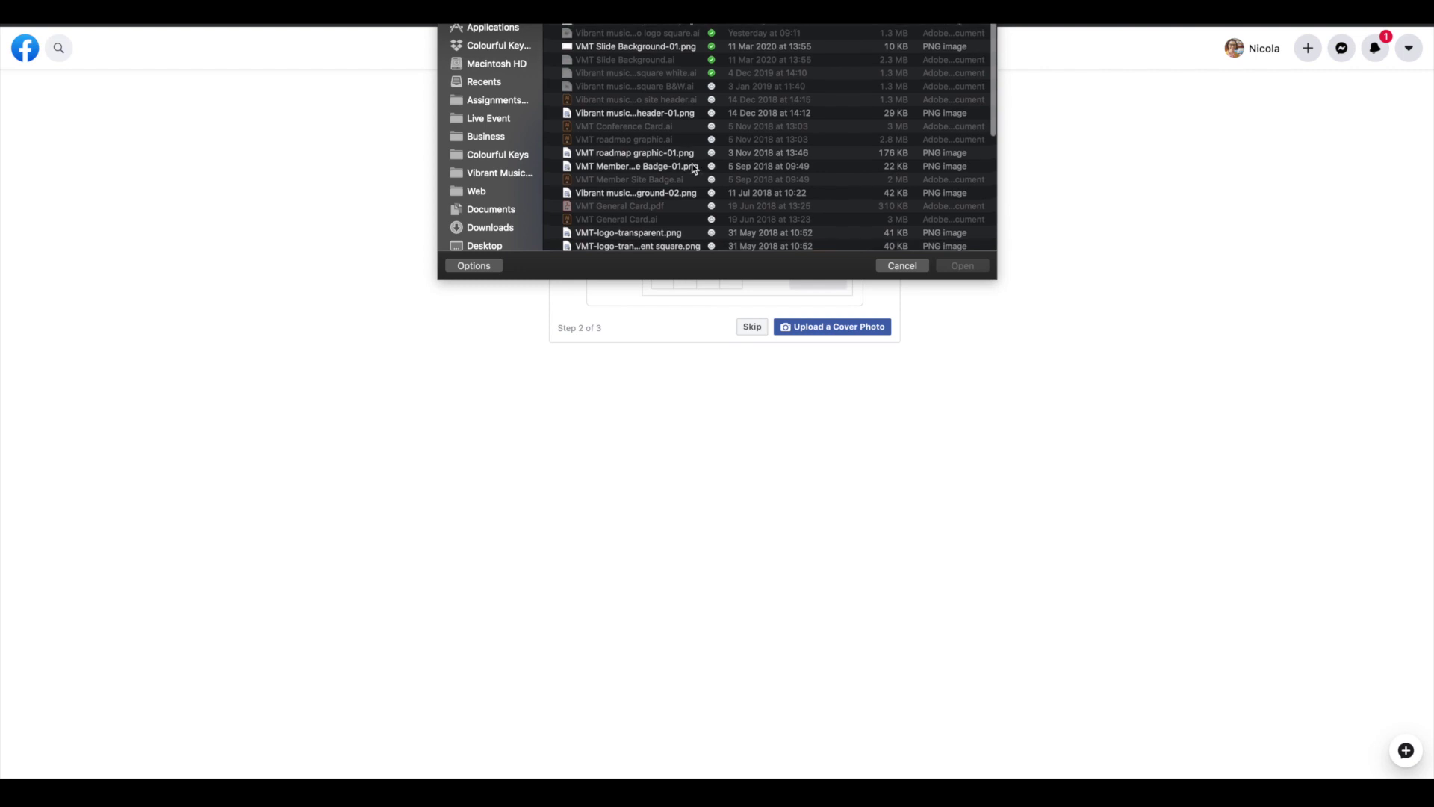
{"action": "left_click", "coordinate": [491, 232]}
{"action": "double_click", "coordinate": [688, 87]}
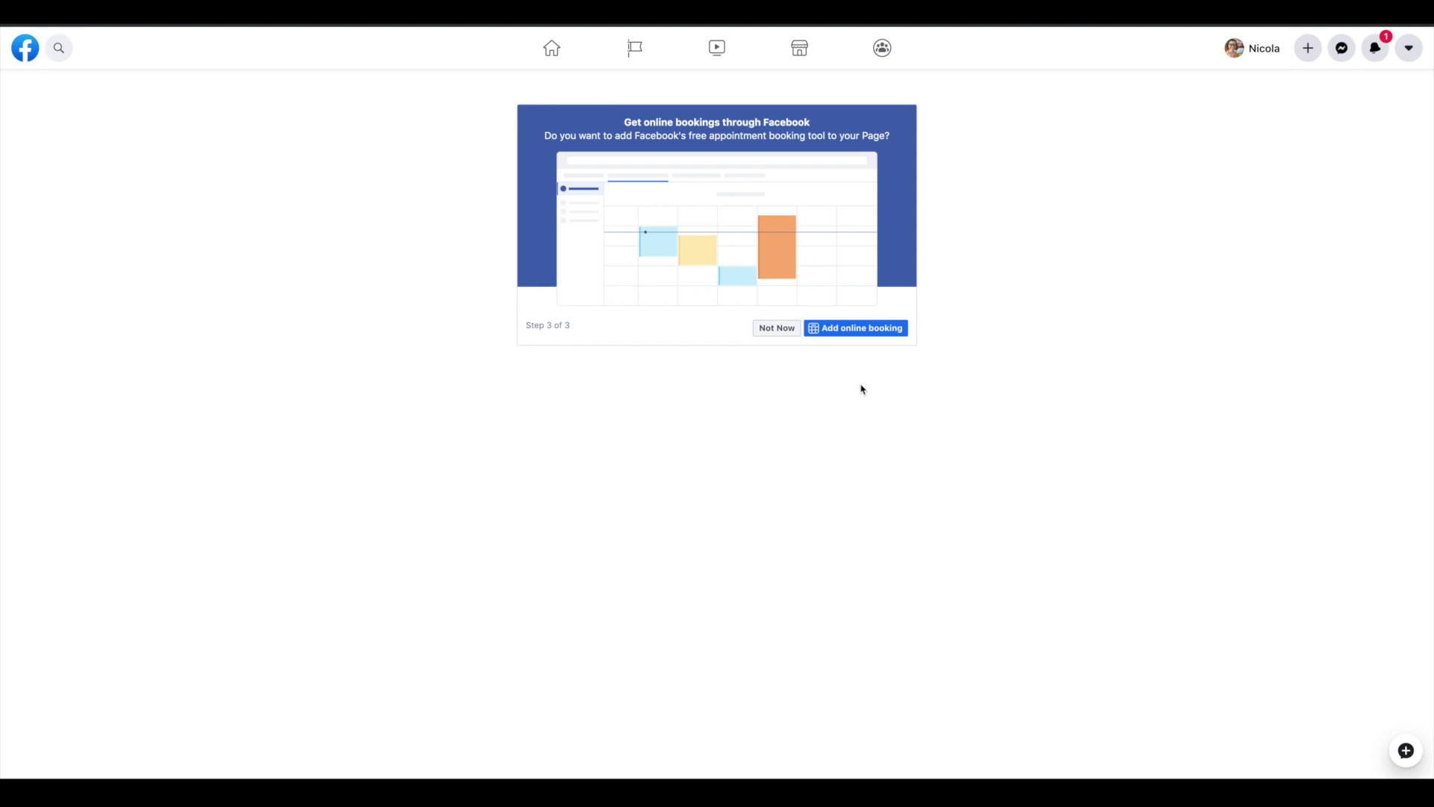
{"action": "left_click", "coordinate": [676, 361]}
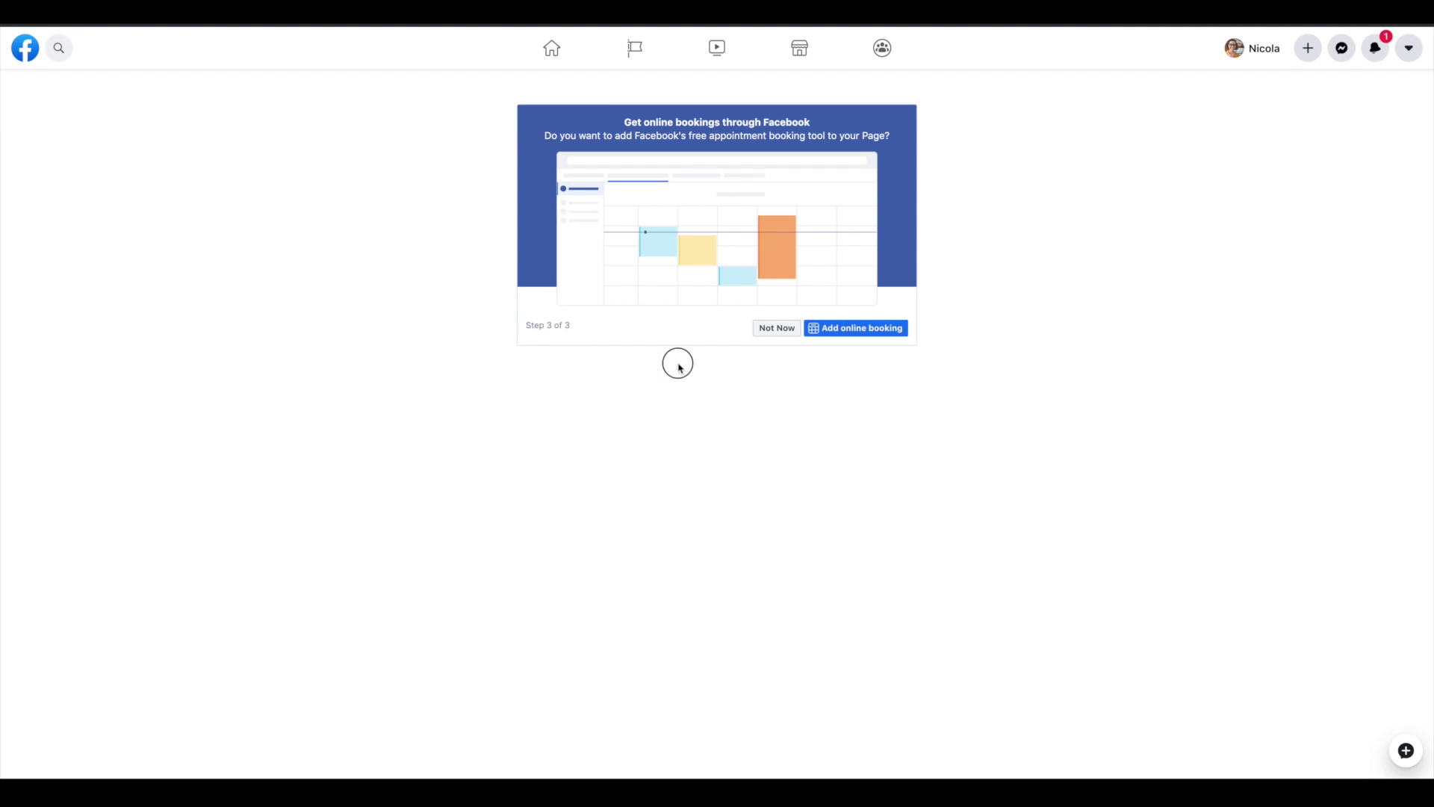
{"action": "left_click", "coordinate": [777, 328]}
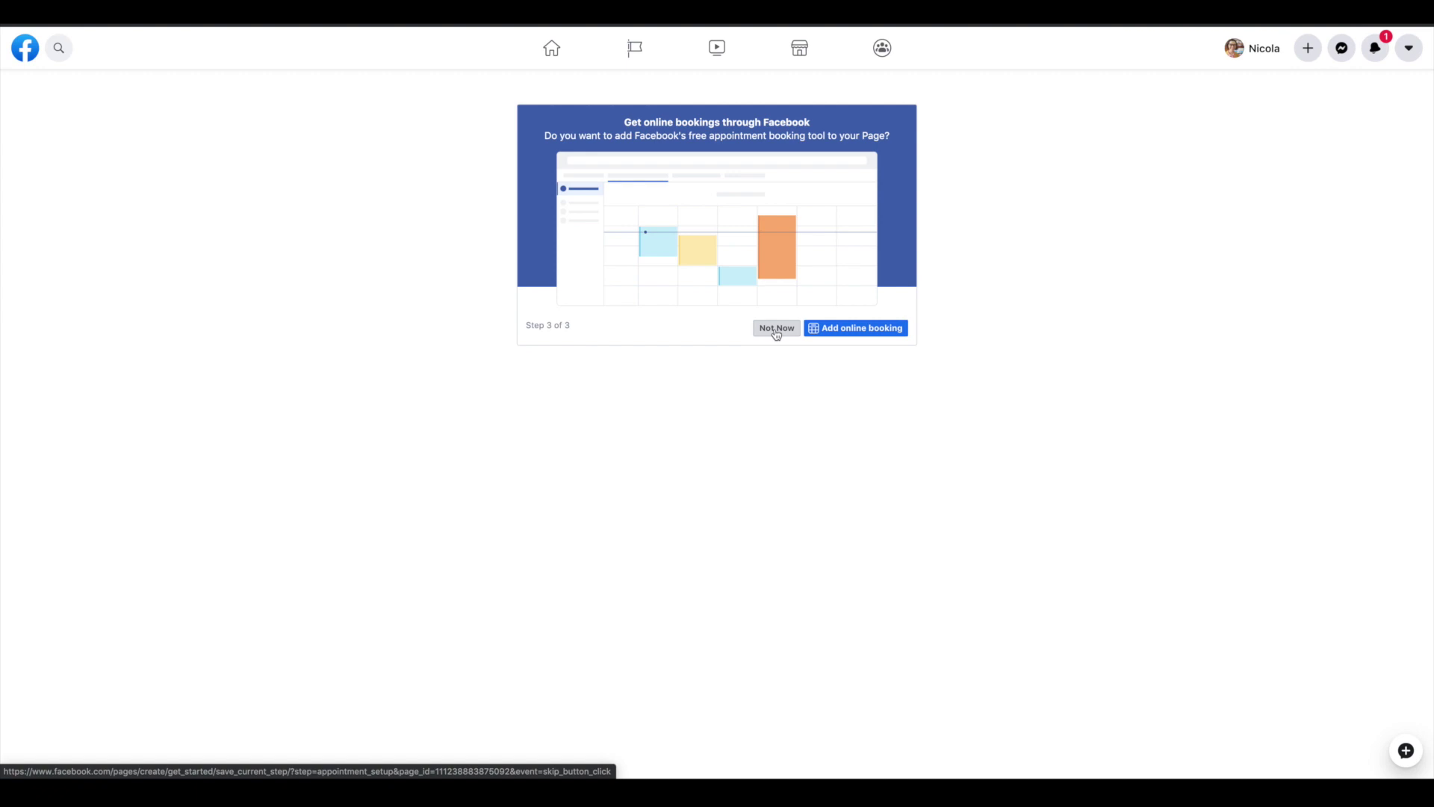
Scroll through the Page to check the new cover photo, logo and their feed posts
{"action": "scroll", "coordinate": [1190, 287], "scroll_direction": "up", "scroll_amount": 3}
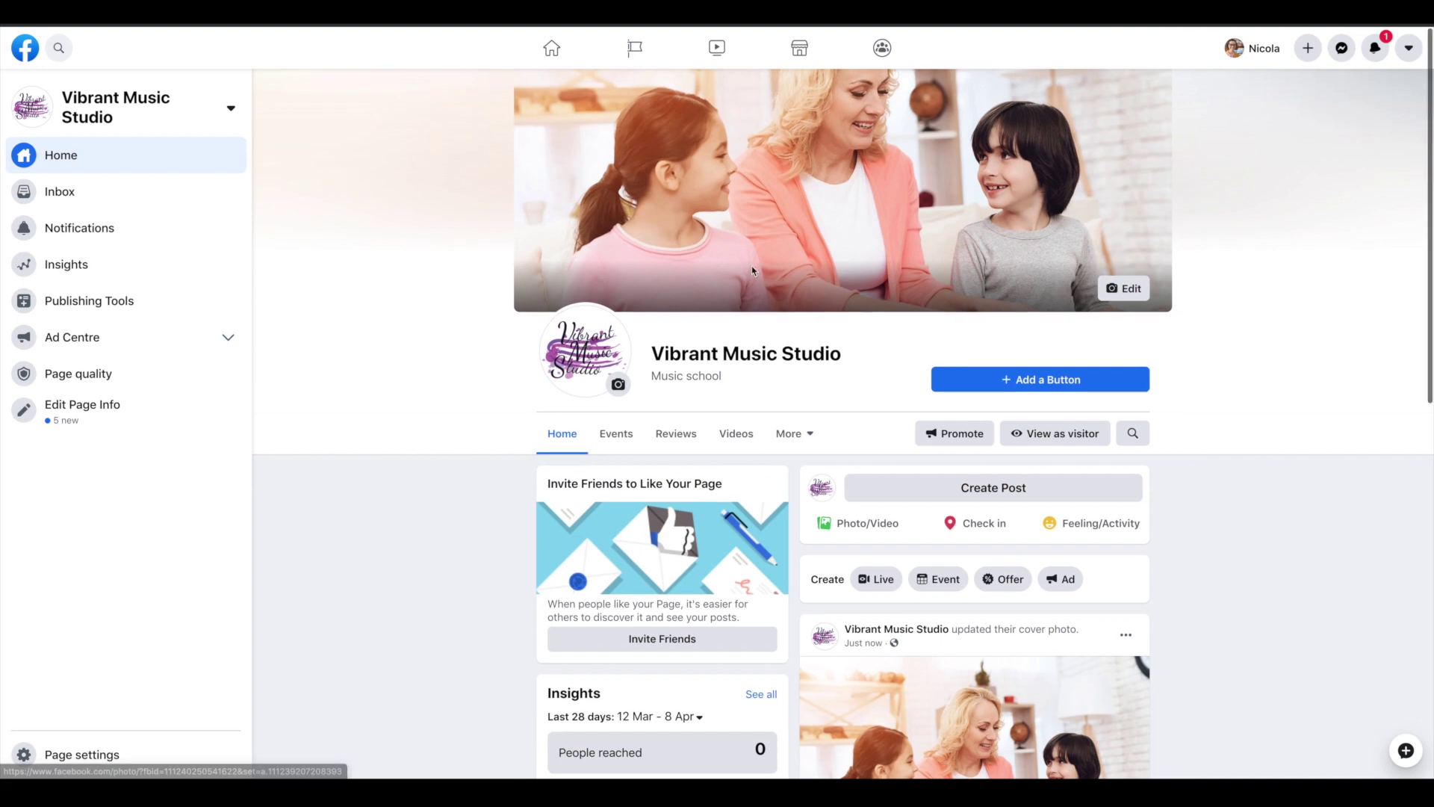
{"action": "scroll", "coordinate": [1217, 378], "scroll_direction": "down", "scroll_amount": 1}
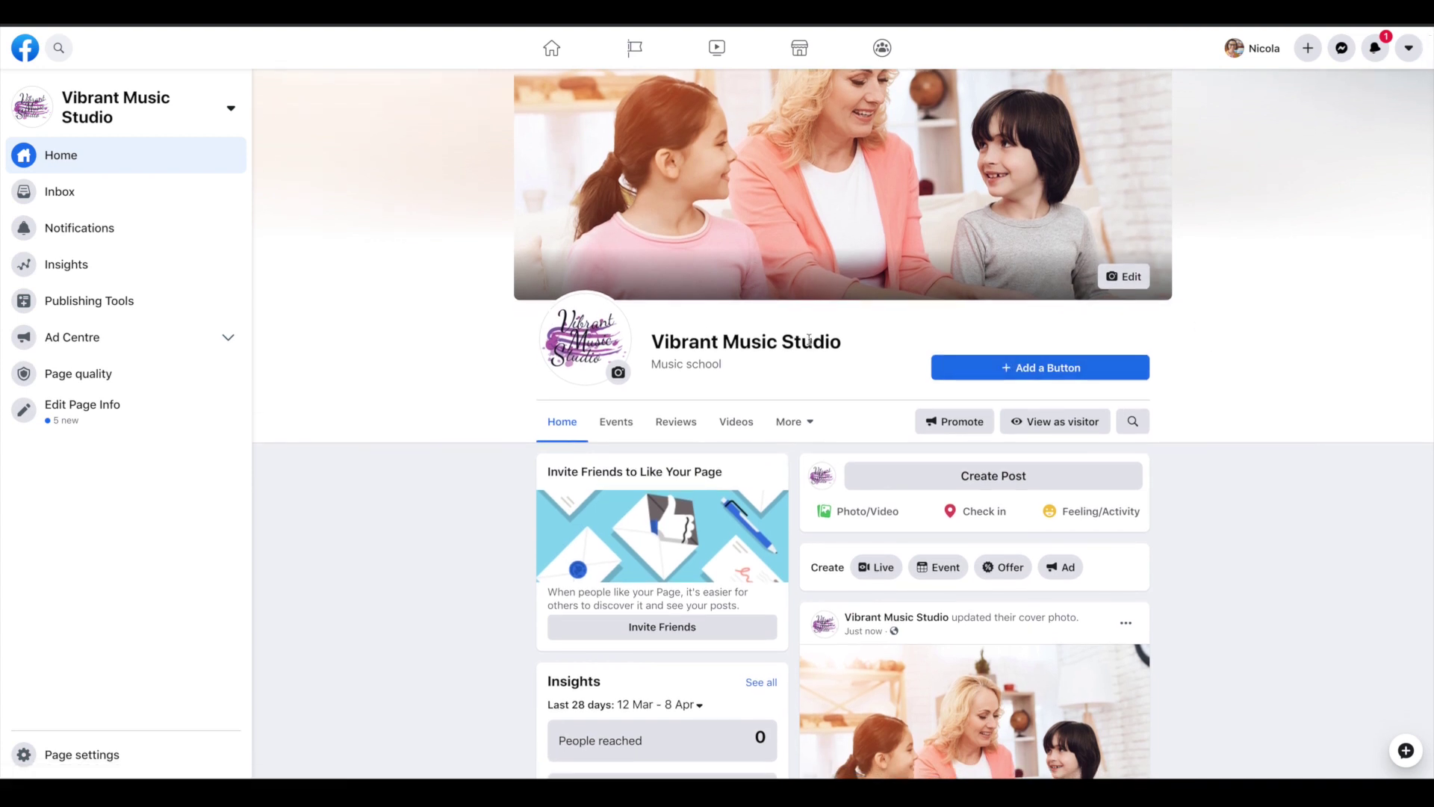
{"action": "scroll", "coordinate": [1083, 370], "scroll_direction": "down", "scroll_amount": 3}
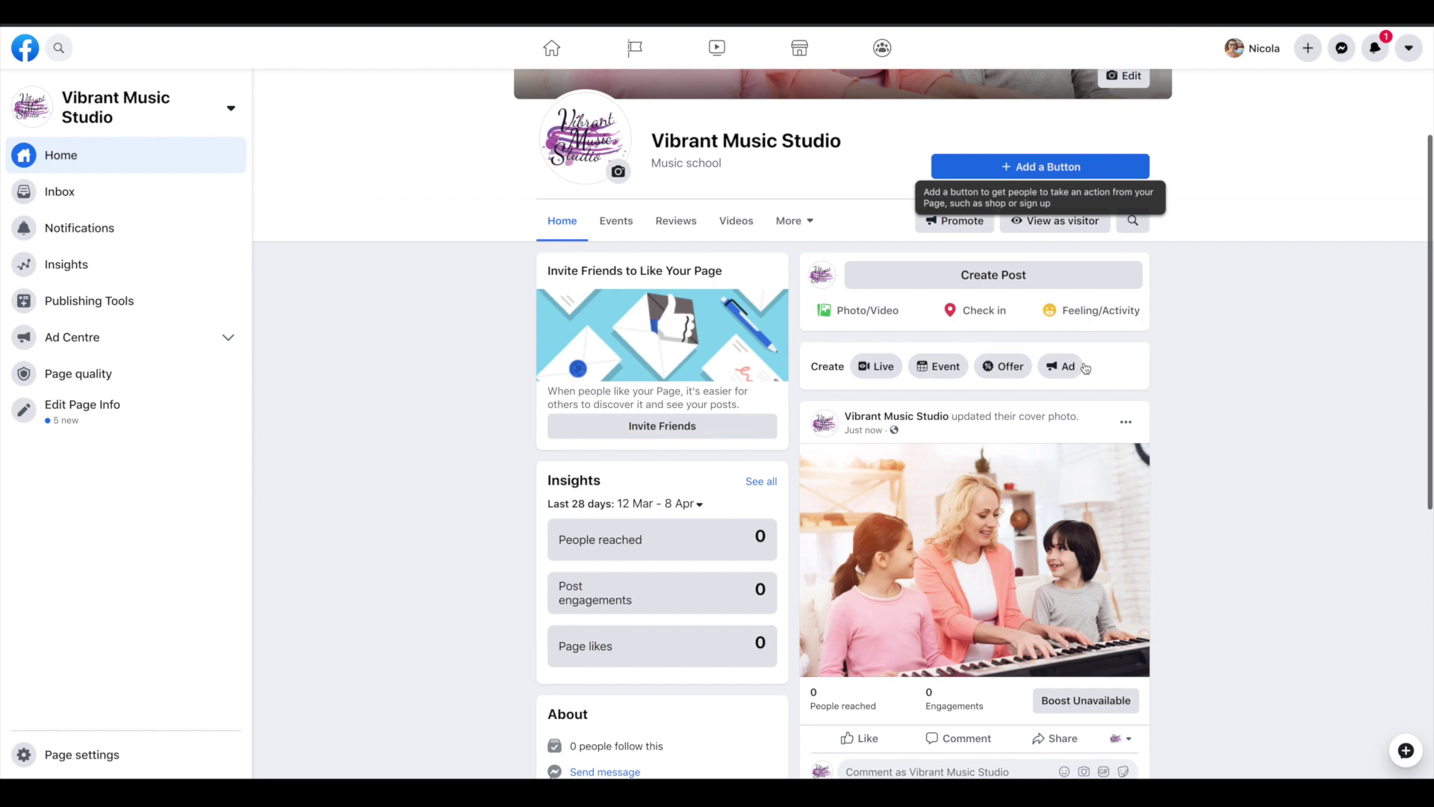
{"action": "scroll", "coordinate": [1085, 367], "scroll_direction": "down", "scroll_amount": 2}
{"action": "scroll", "coordinate": [998, 196], "scroll_direction": "down", "scroll_amount": 2}
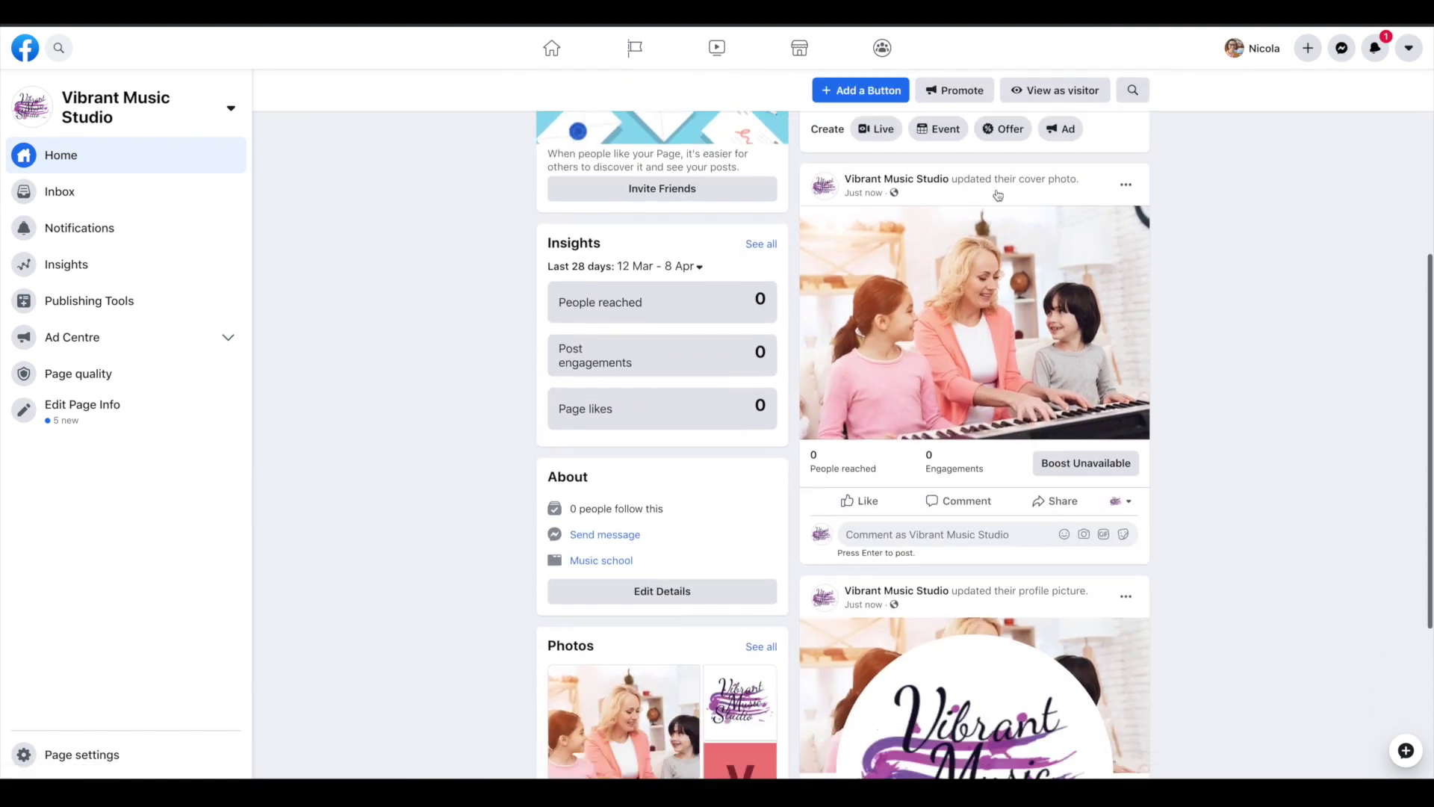
{"action": "scroll", "coordinate": [998, 196], "scroll_direction": "down", "scroll_amount": 3}
{"action": "scroll", "coordinate": [998, 196], "scroll_direction": "up", "scroll_amount": 2}
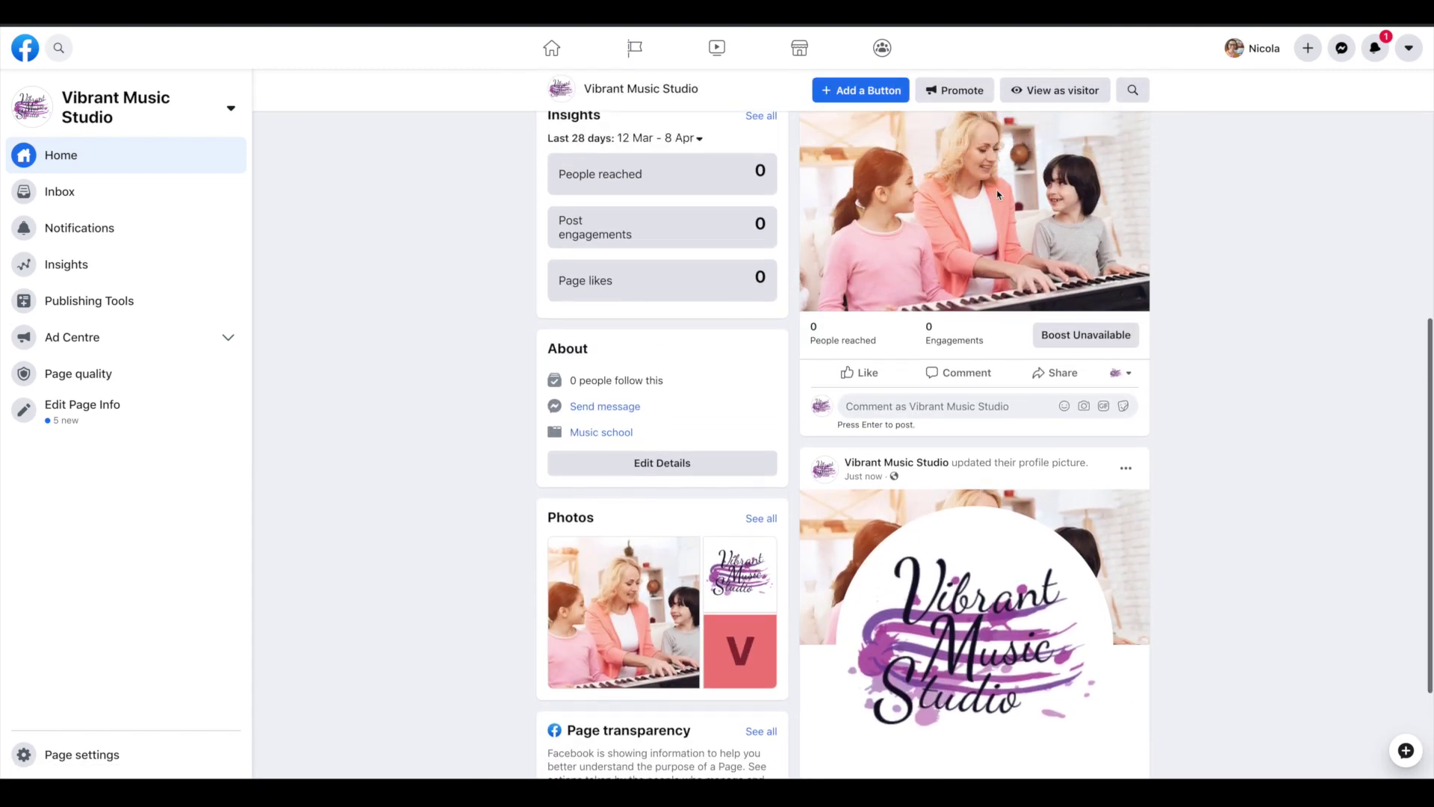
{"action": "scroll", "coordinate": [998, 196], "scroll_direction": "up", "scroll_amount": 6}
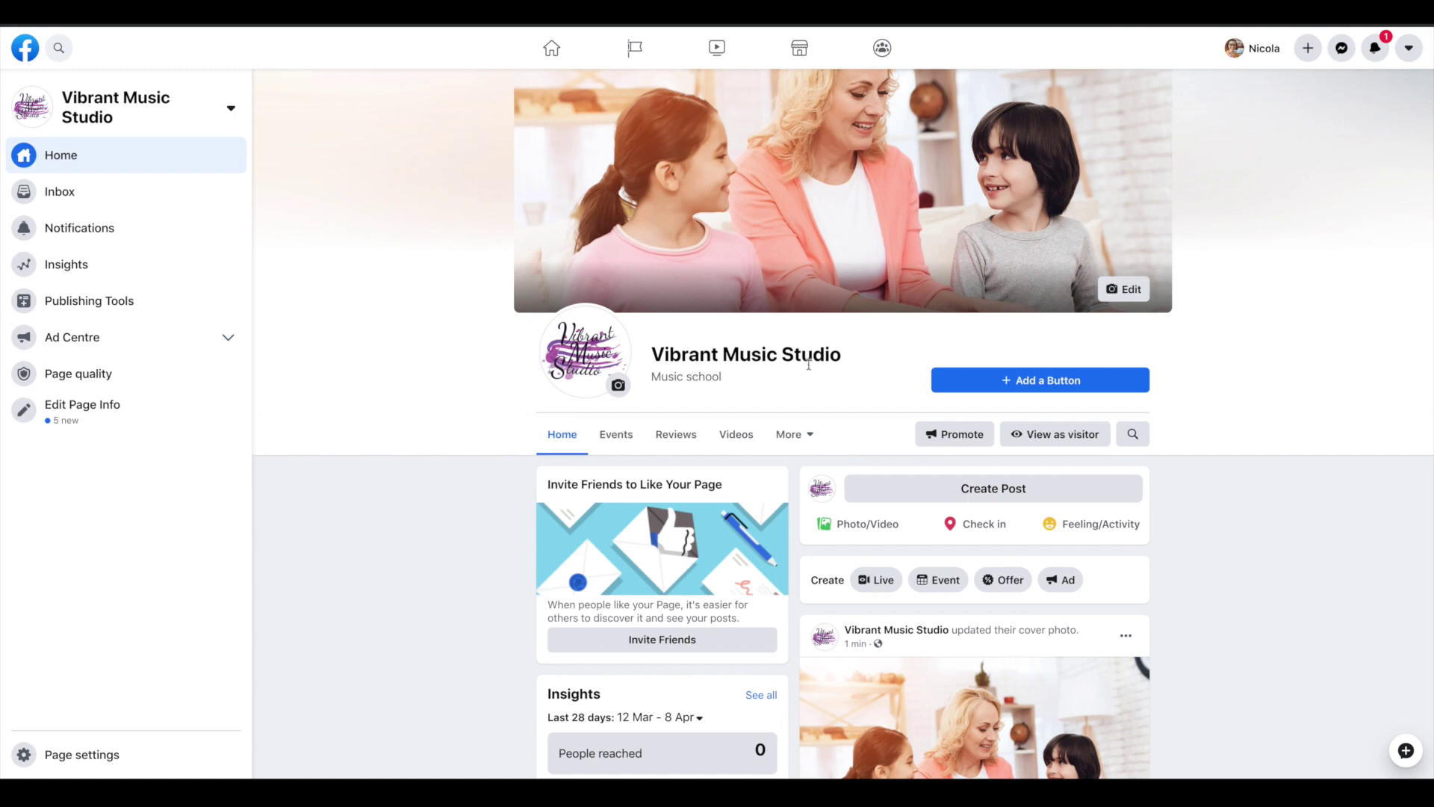
Add a Contact Us button linking to vibrantmusicstudio.com/contact
{"action": "left_click", "coordinate": [1044, 381]}
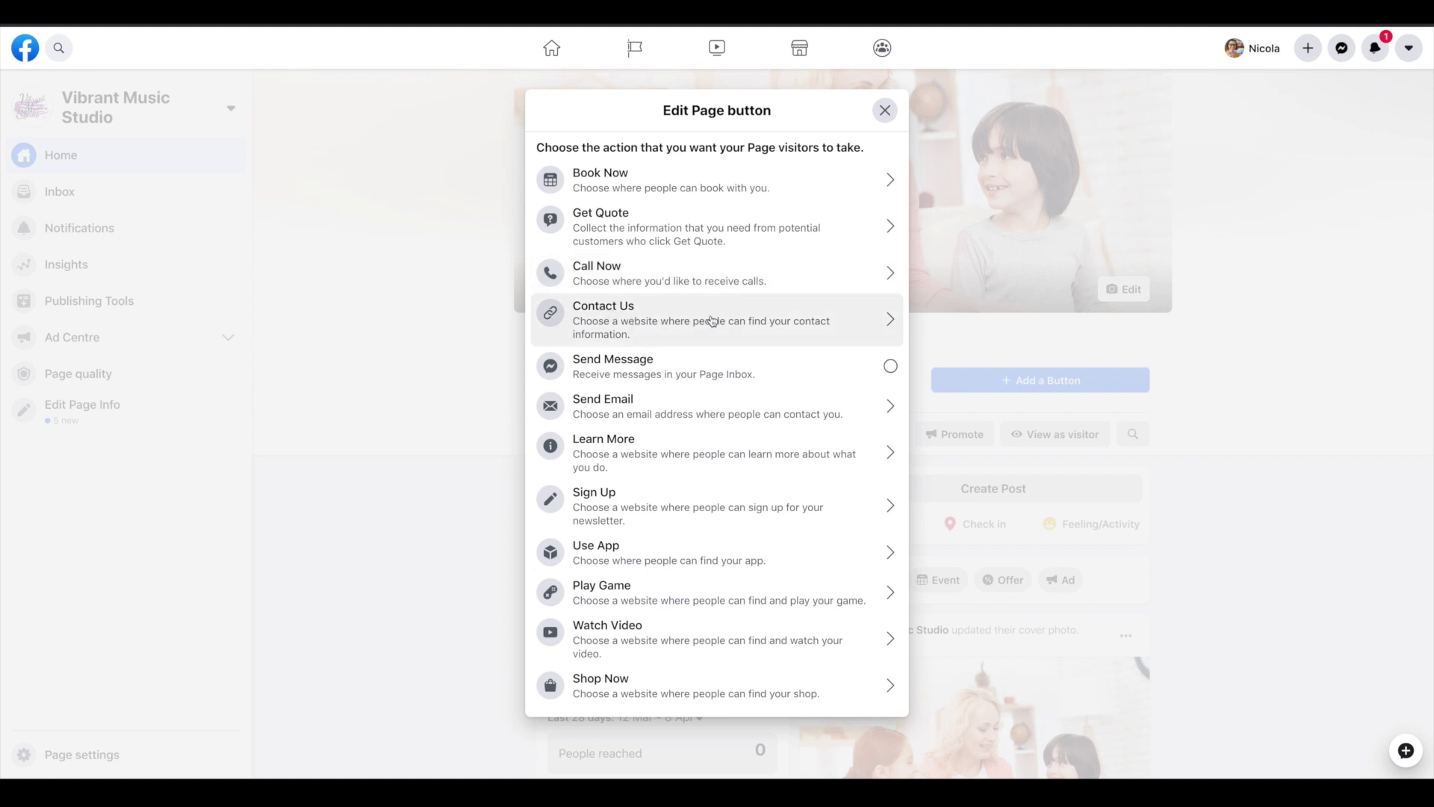
{"action": "left_click", "coordinate": [710, 326]}
{"action": "left_click", "coordinate": [693, 376]}
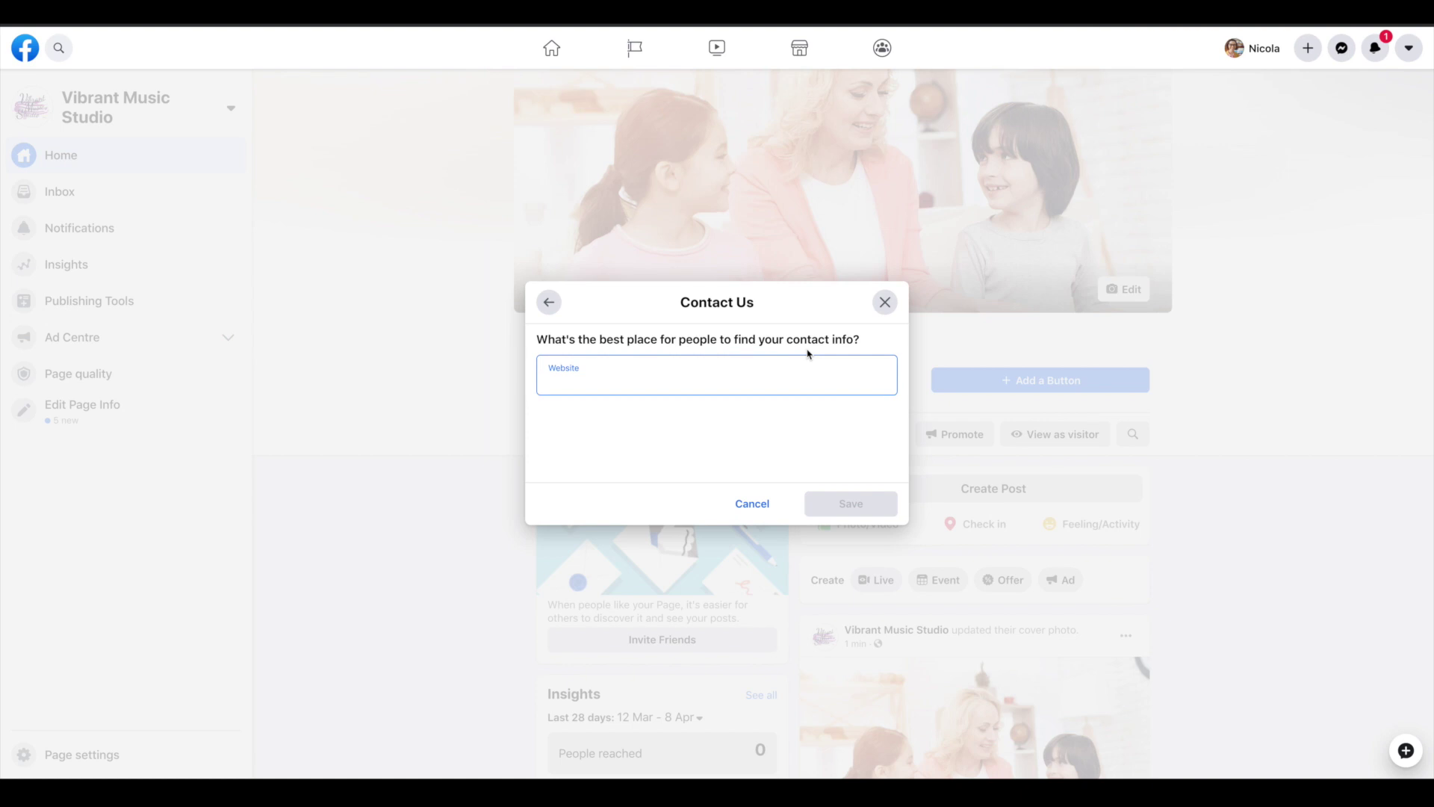
{"action": "type", "text": "vibran"}
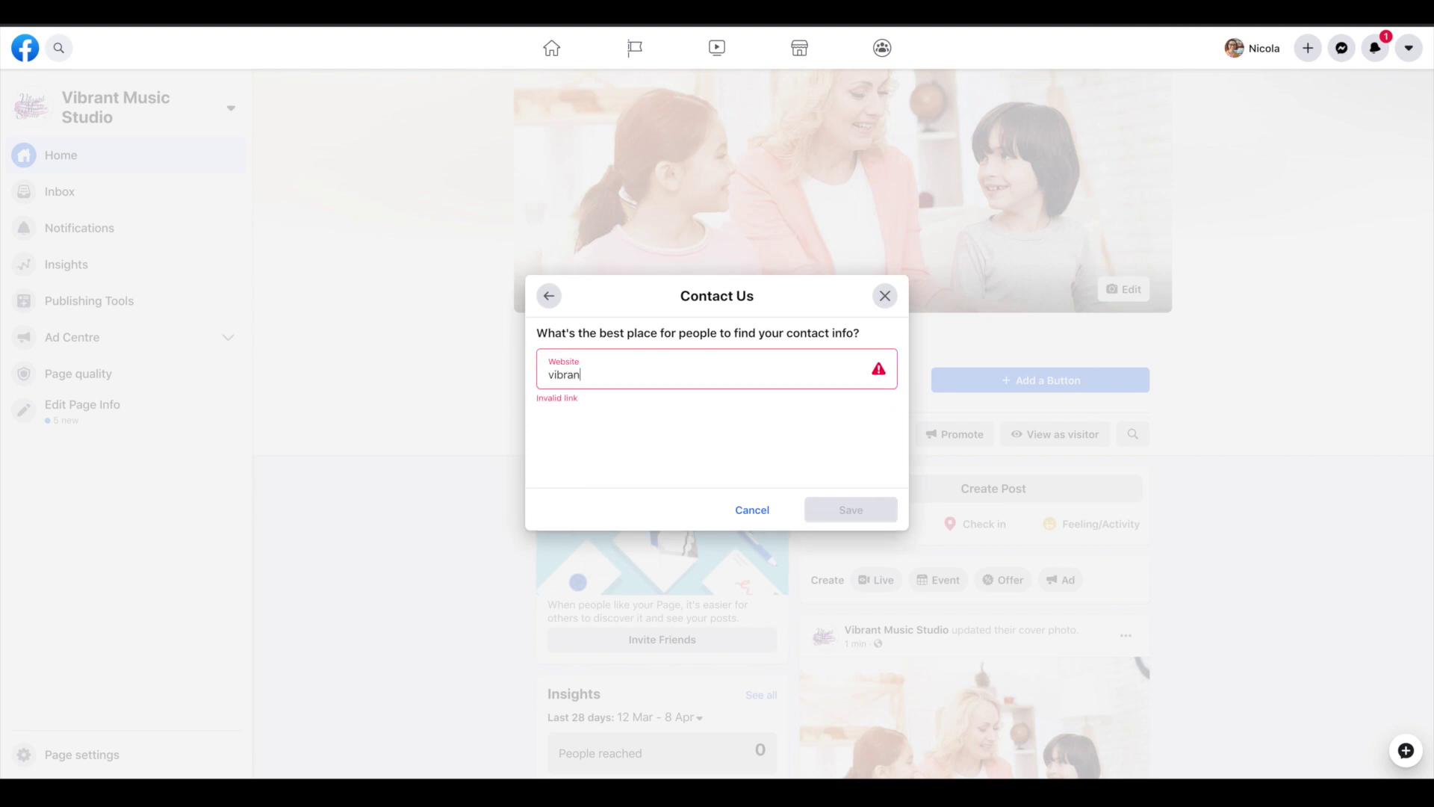
{"action": "type", "text": "tmusicstudio.com/contact"}
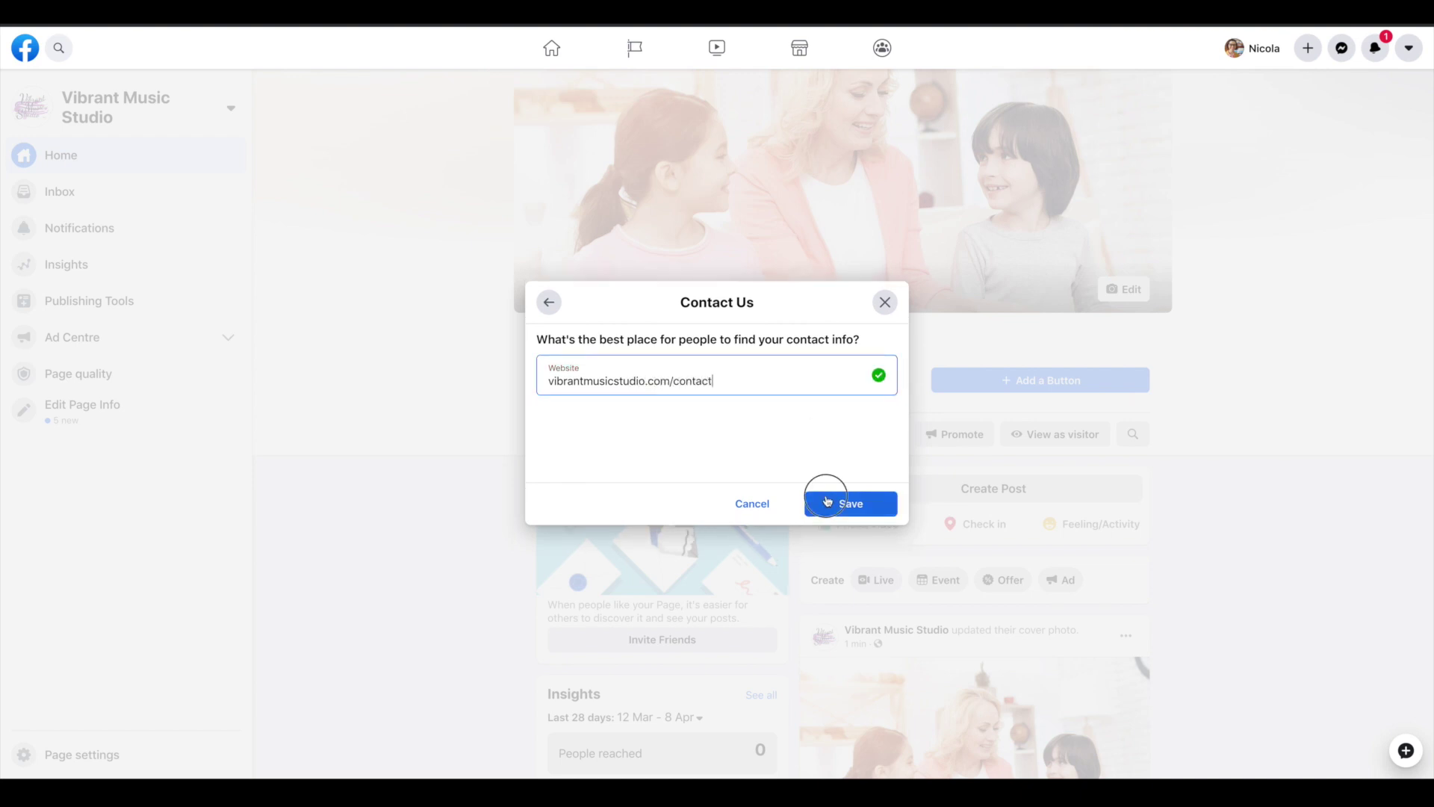
{"action": "left_click", "coordinate": [827, 499]}
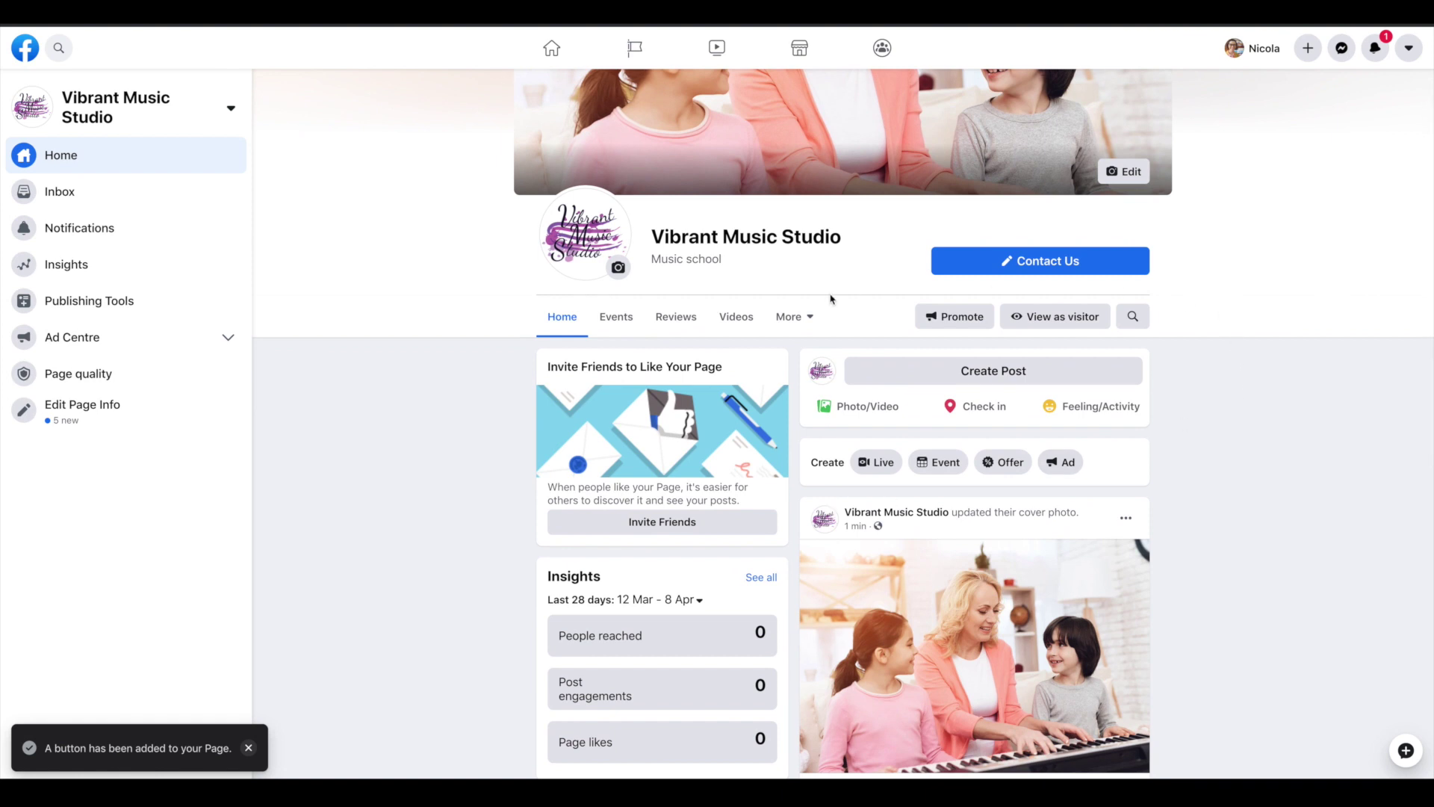
Scroll the Page's settings to view visibility, visitor posts and related General options
{"action": "scroll", "coordinate": [1356, 484], "scroll_direction": "down", "scroll_amount": 4}
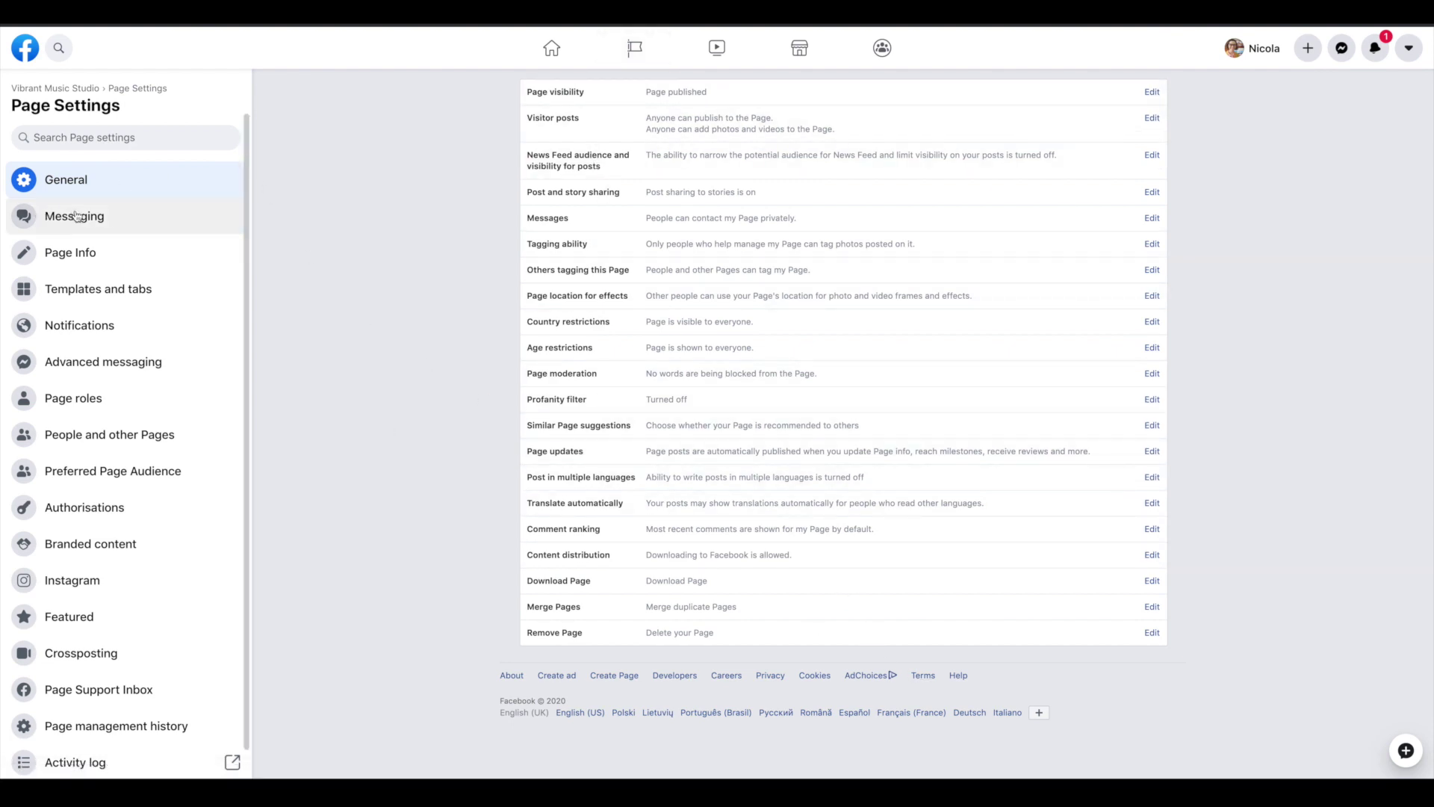
In Page Info, set username vibrantmusicstudio and description 'About your fabulous studio and why it's fantastic!'
{"action": "left_click", "coordinate": [79, 259]}
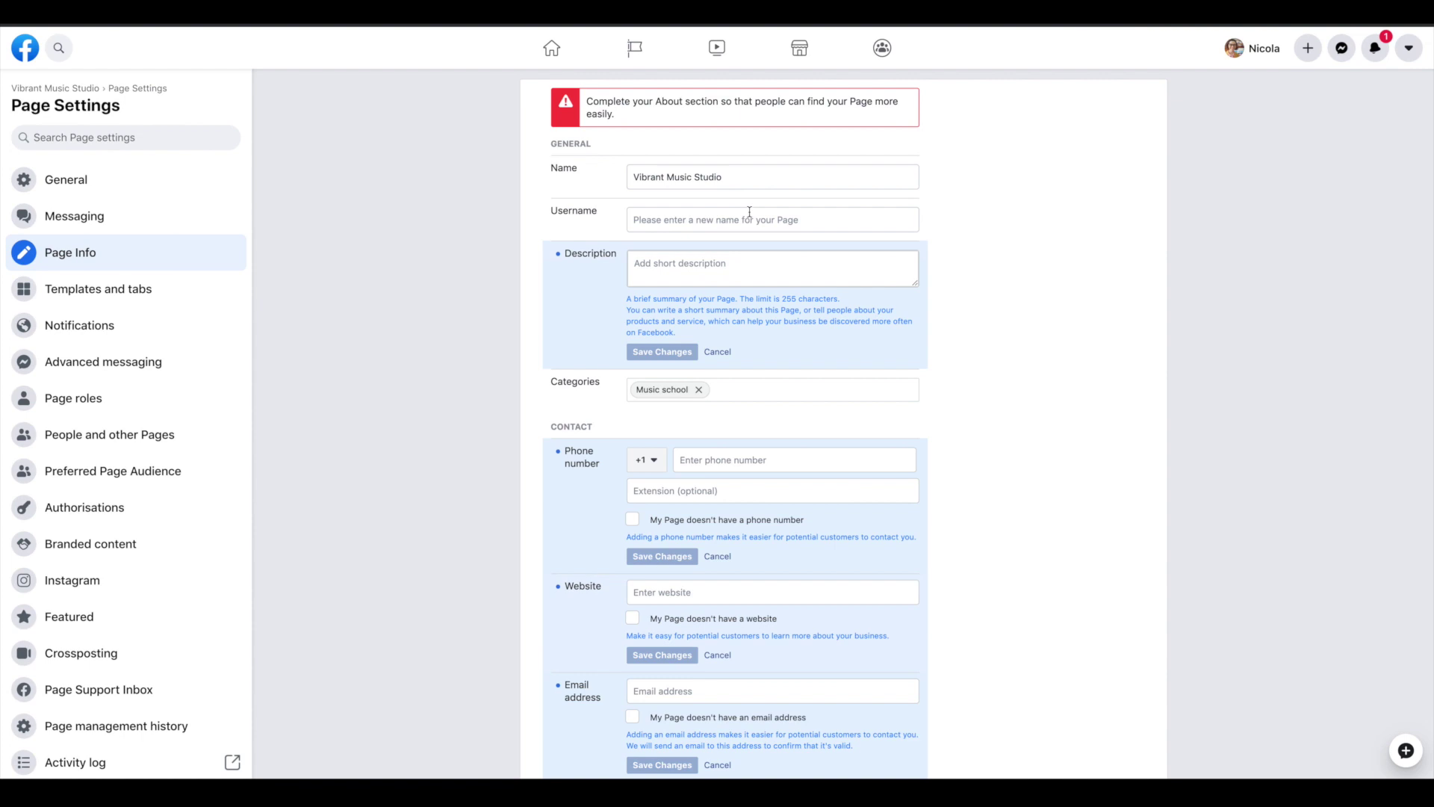
{"action": "left_click", "coordinate": [786, 212]}
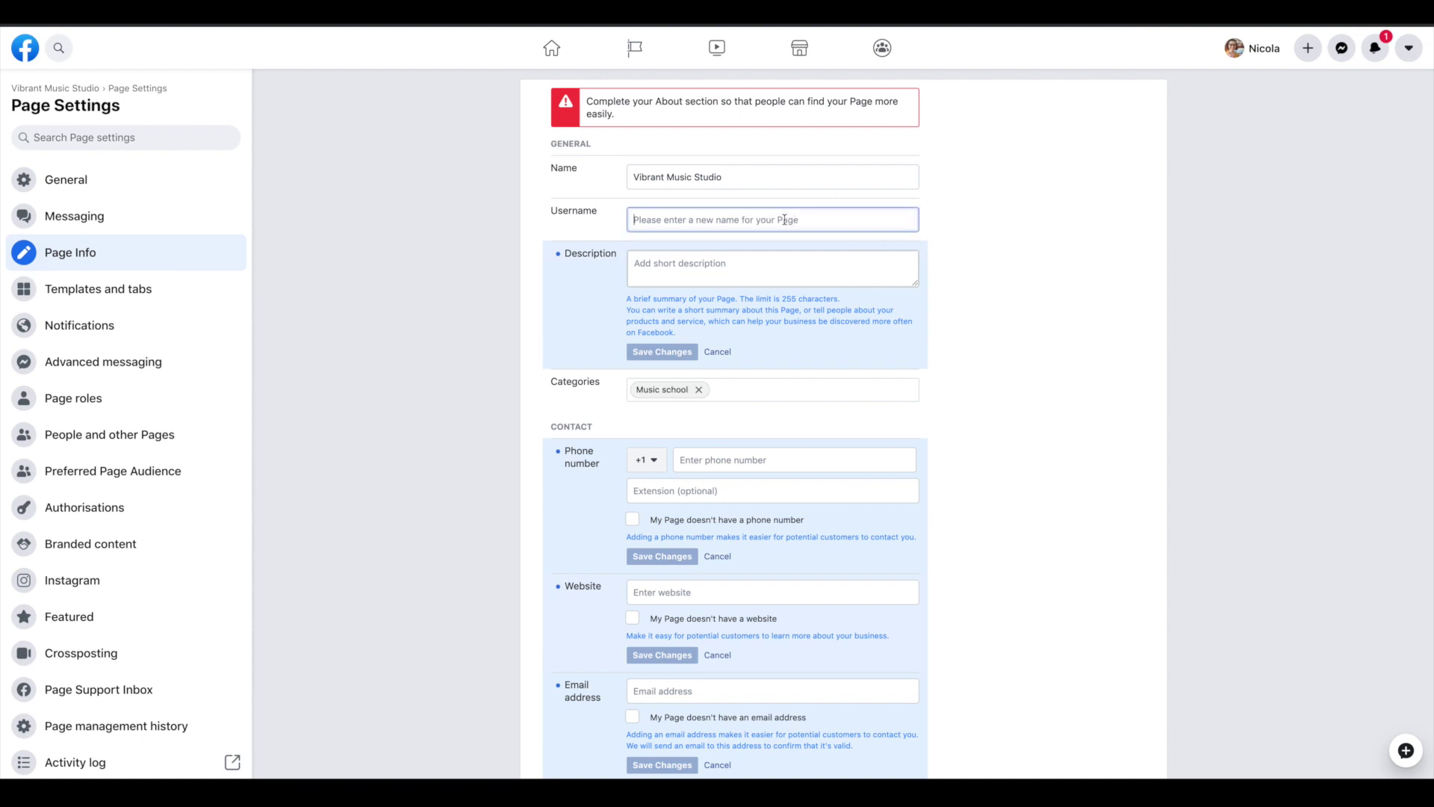
{"action": "type", "text": "vibrantmusicstudio"}
{"action": "left_click", "coordinate": [748, 330]}
{"action": "type", "text": "About your fabulous studio and why it's fantastic!"}
{"action": "scroll", "coordinate": [1102, 347], "scroll_direction": "down", "scroll_amount": 1}
Add the website vibrantmusicstudio.com and the studio's support e-mail address
{"action": "left_click", "coordinate": [647, 461]}
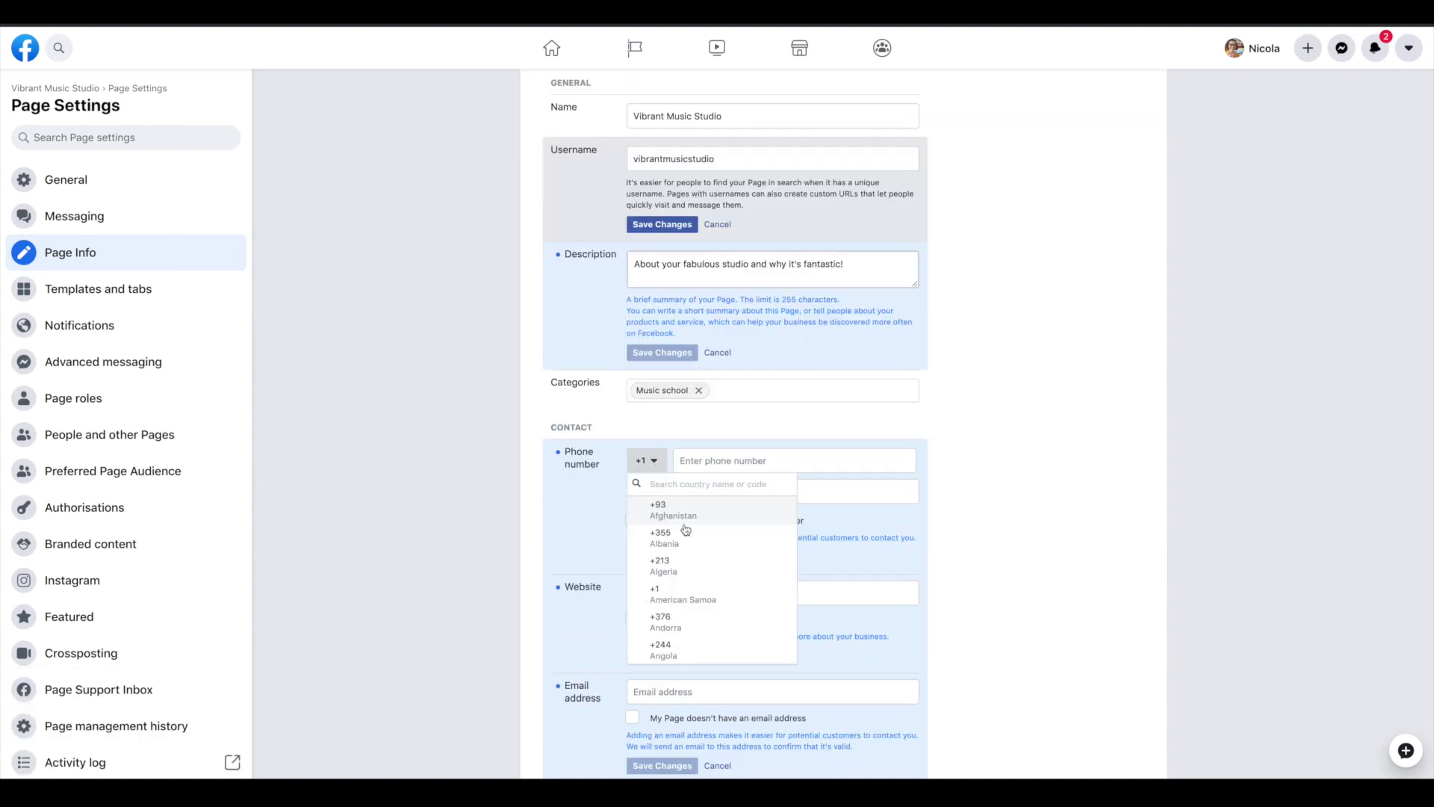
{"action": "key", "text": "Escape"}
{"action": "scroll", "coordinate": [855, 471], "scroll_direction": "down", "scroll_amount": 3}
{"action": "left_click", "coordinate": [772, 353]}
{"action": "type", "text": "vibrantmusicstudio.com"}
{"action": "left_click", "coordinate": [662, 416]}
{"action": "left_click", "coordinate": [852, 452]}
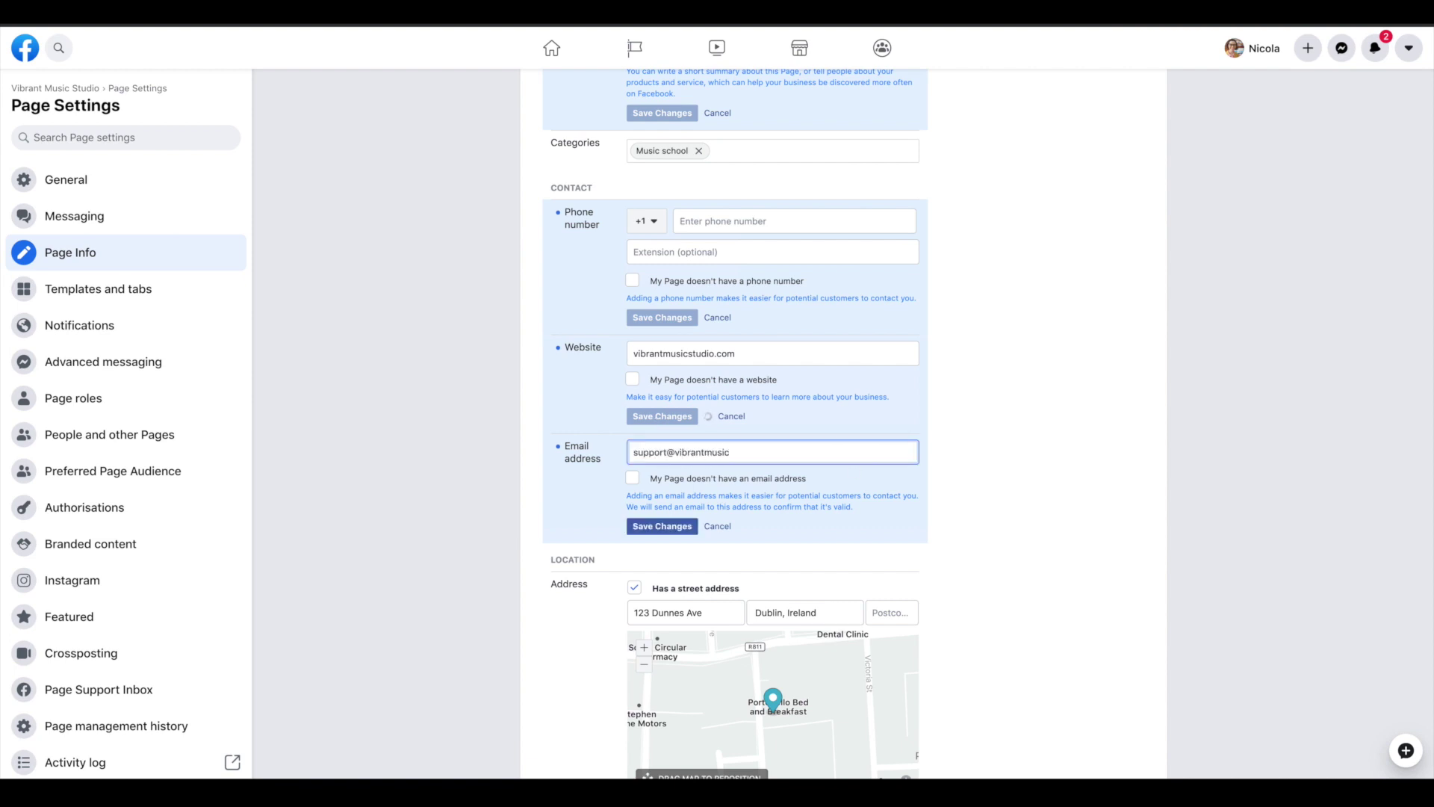
{"action": "scroll", "coordinate": [855, 448], "scroll_direction": "down", "scroll_amount": 6}
{"action": "scroll", "coordinate": [1096, 362], "scroll_direction": "down", "scroll_amount": 2}
{"action": "scroll", "coordinate": [1018, 477], "scroll_direction": "up", "scroll_amount": 12}
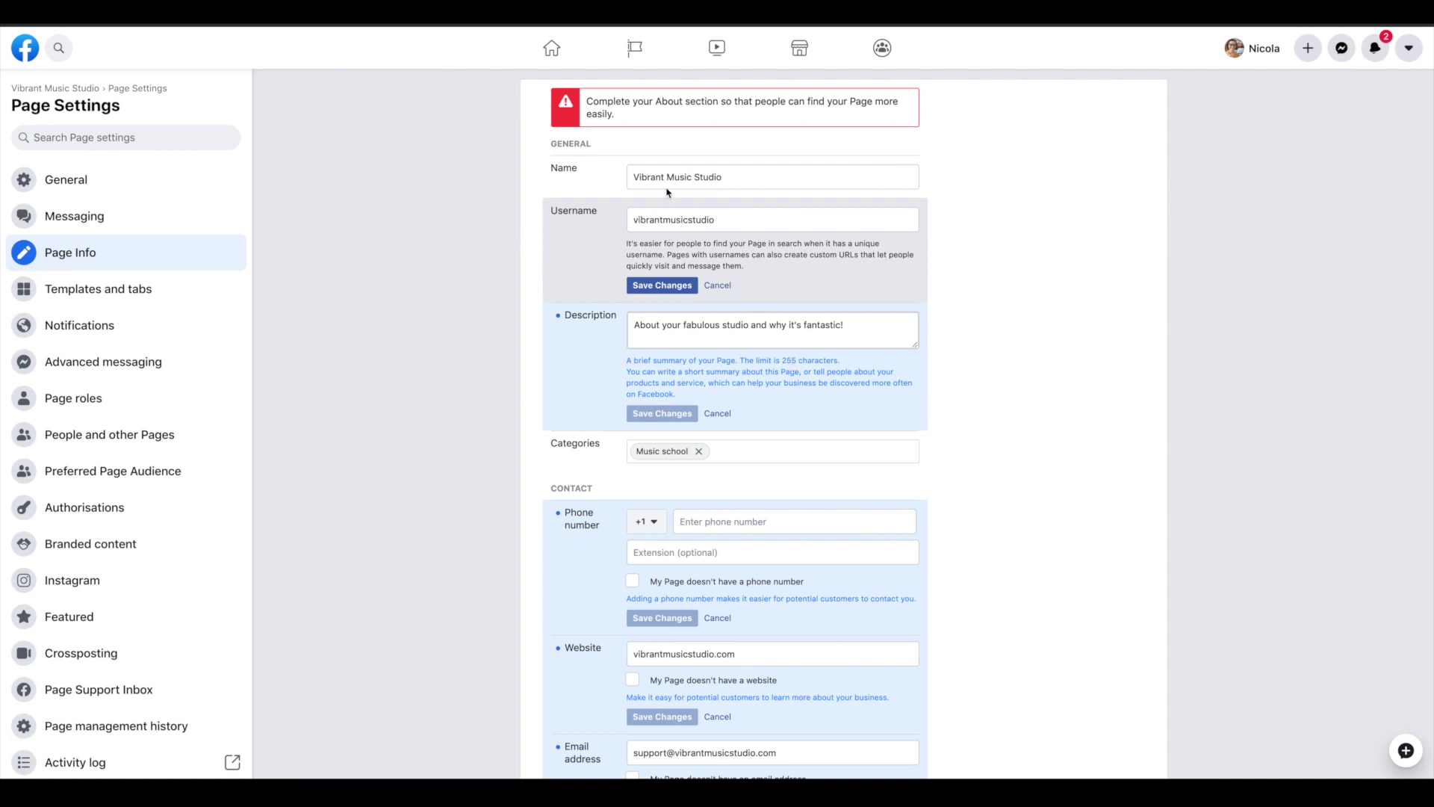
{"action": "scroll", "coordinate": [755, 269], "scroll_direction": "down", "scroll_amount": 8}
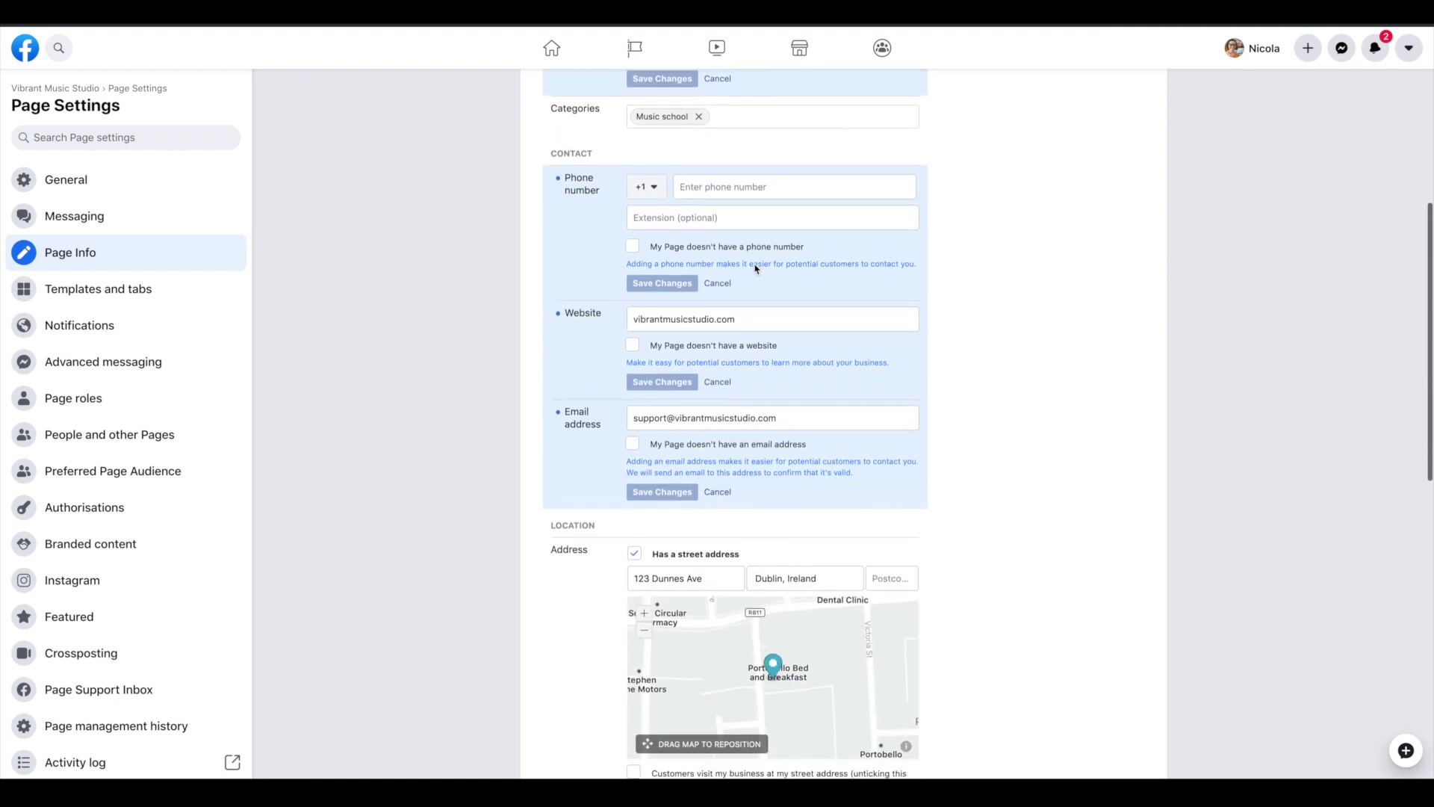
{"action": "scroll", "coordinate": [755, 269], "scroll_direction": "up", "scroll_amount": 1}
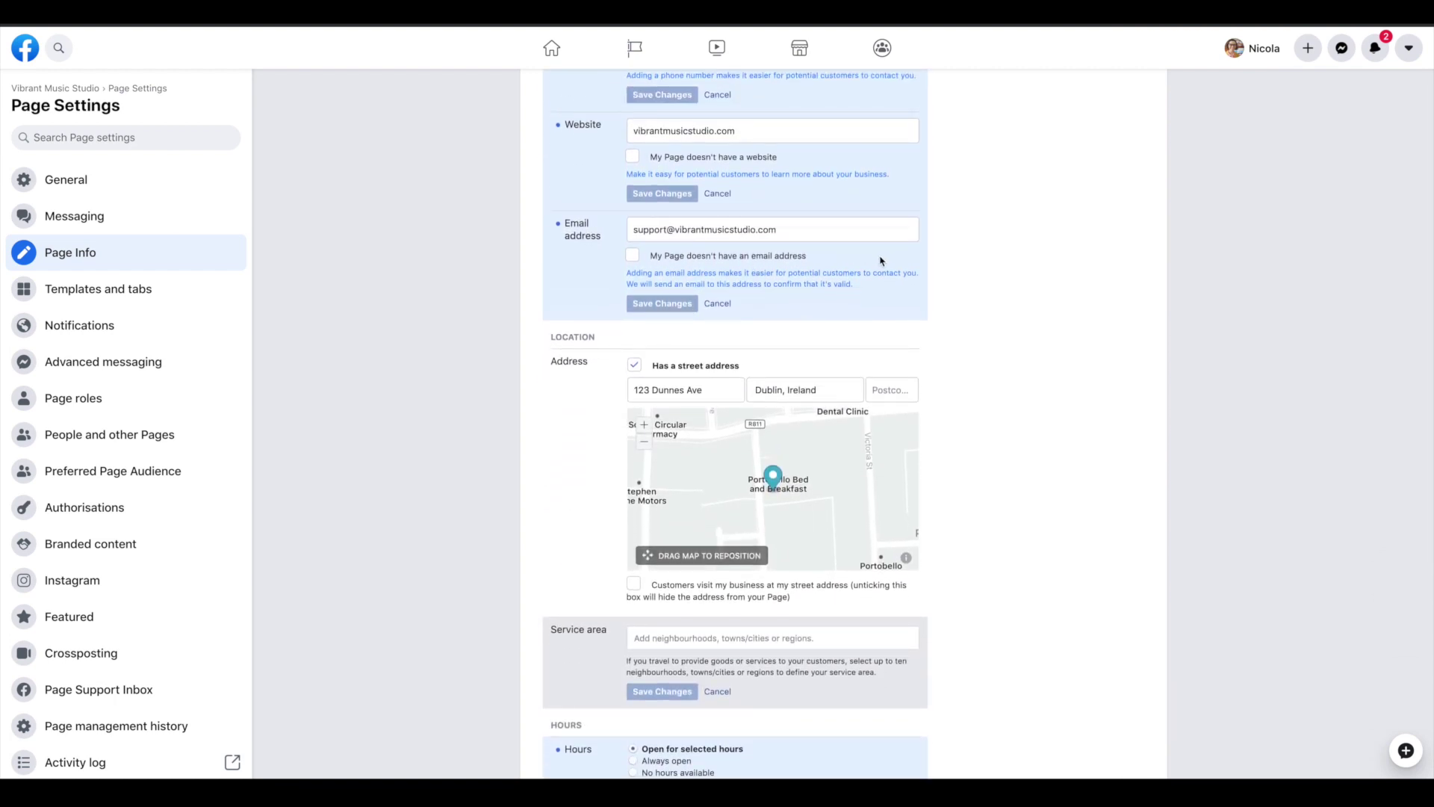
Mark the studio as open Monday through Saturday in Hours
{"action": "scroll", "coordinate": [881, 258], "scroll_direction": "down", "scroll_amount": 1}
{"action": "scroll", "coordinate": [867, 262], "scroll_direction": "up", "scroll_amount": 3}
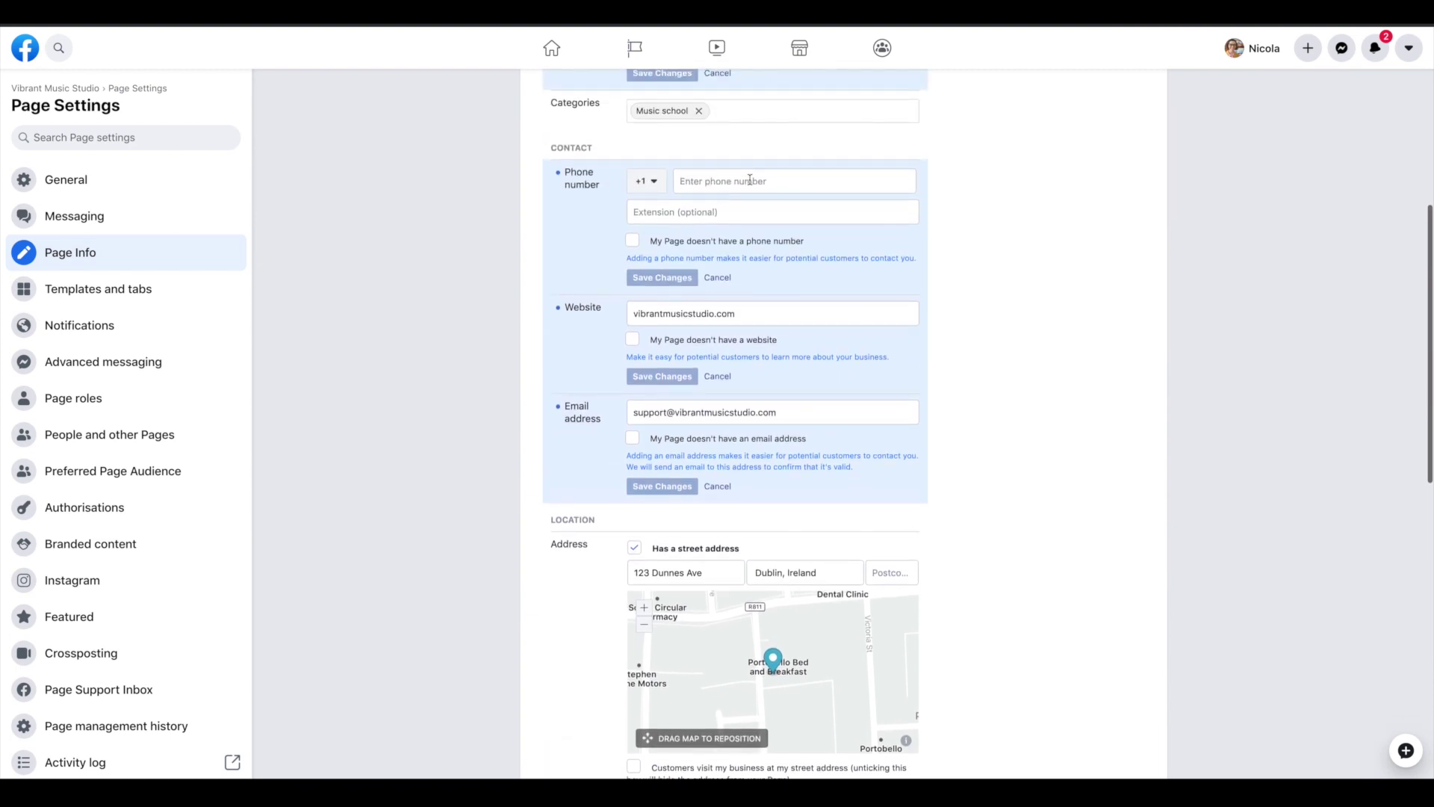
{"action": "scroll", "coordinate": [956, 247], "scroll_direction": "down", "scroll_amount": 8}
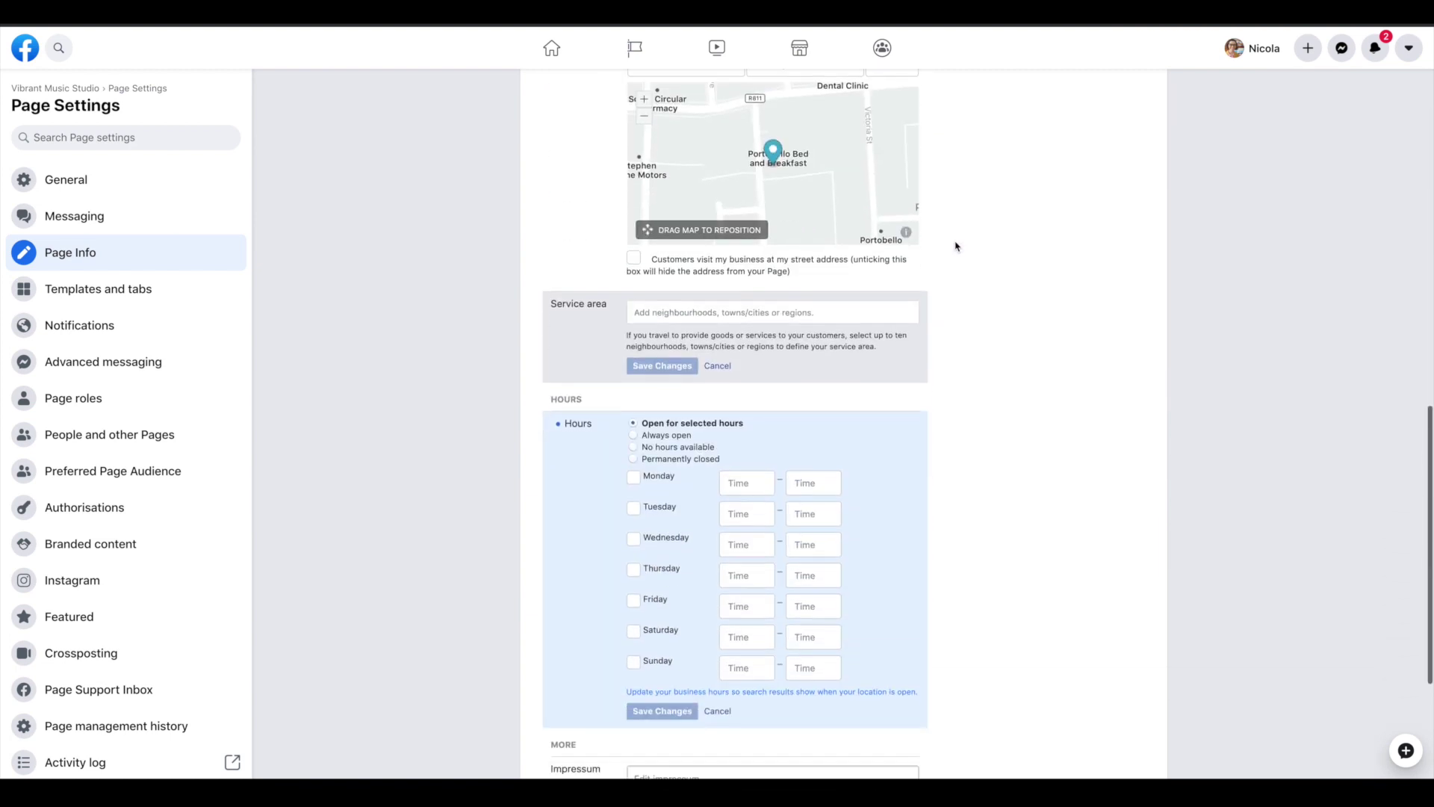
{"action": "scroll", "coordinate": [955, 247], "scroll_direction": "up", "scroll_amount": 1}
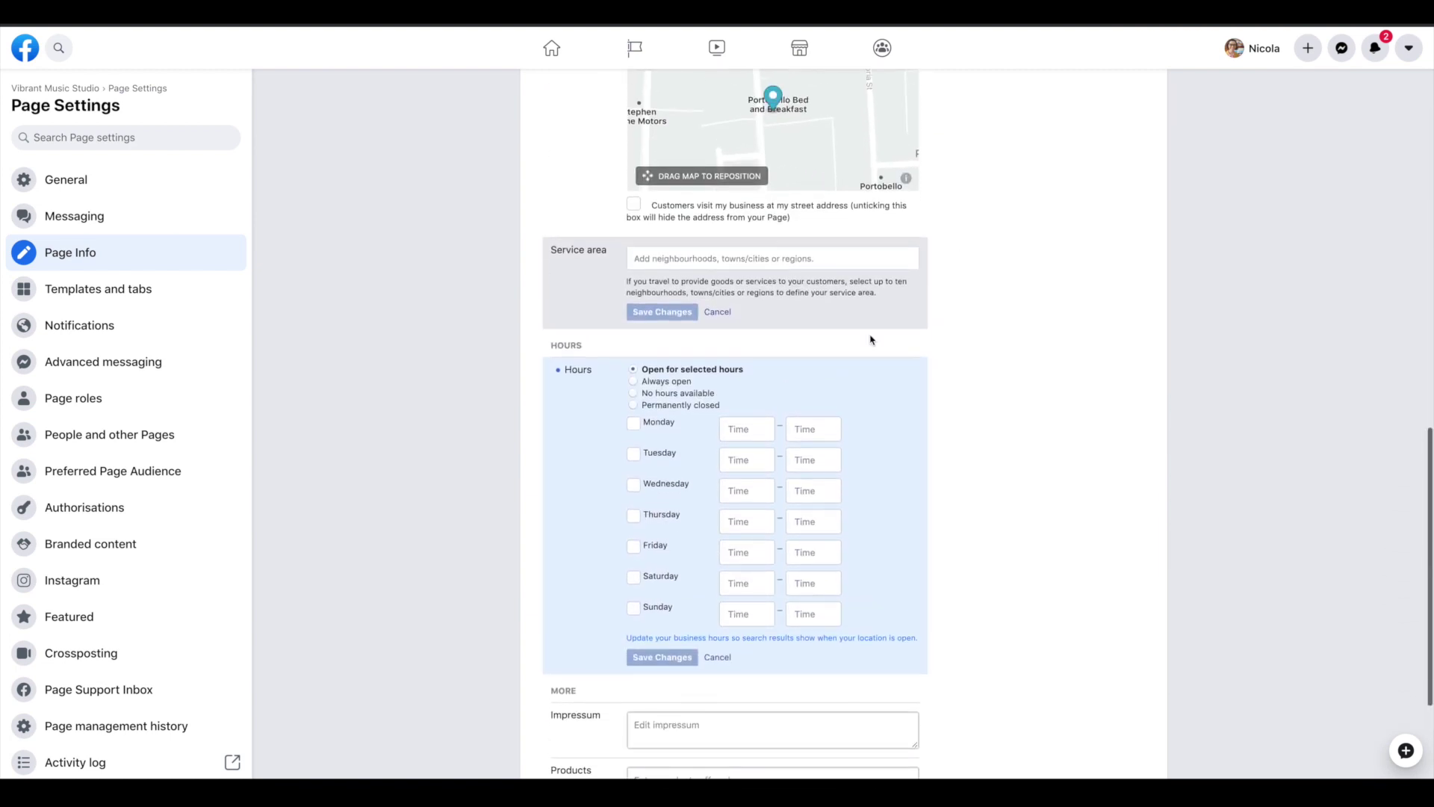
{"action": "left_click", "coordinate": [659, 426]}
{"action": "left_click", "coordinate": [659, 454]}
{"action": "left_click", "coordinate": [665, 485]}
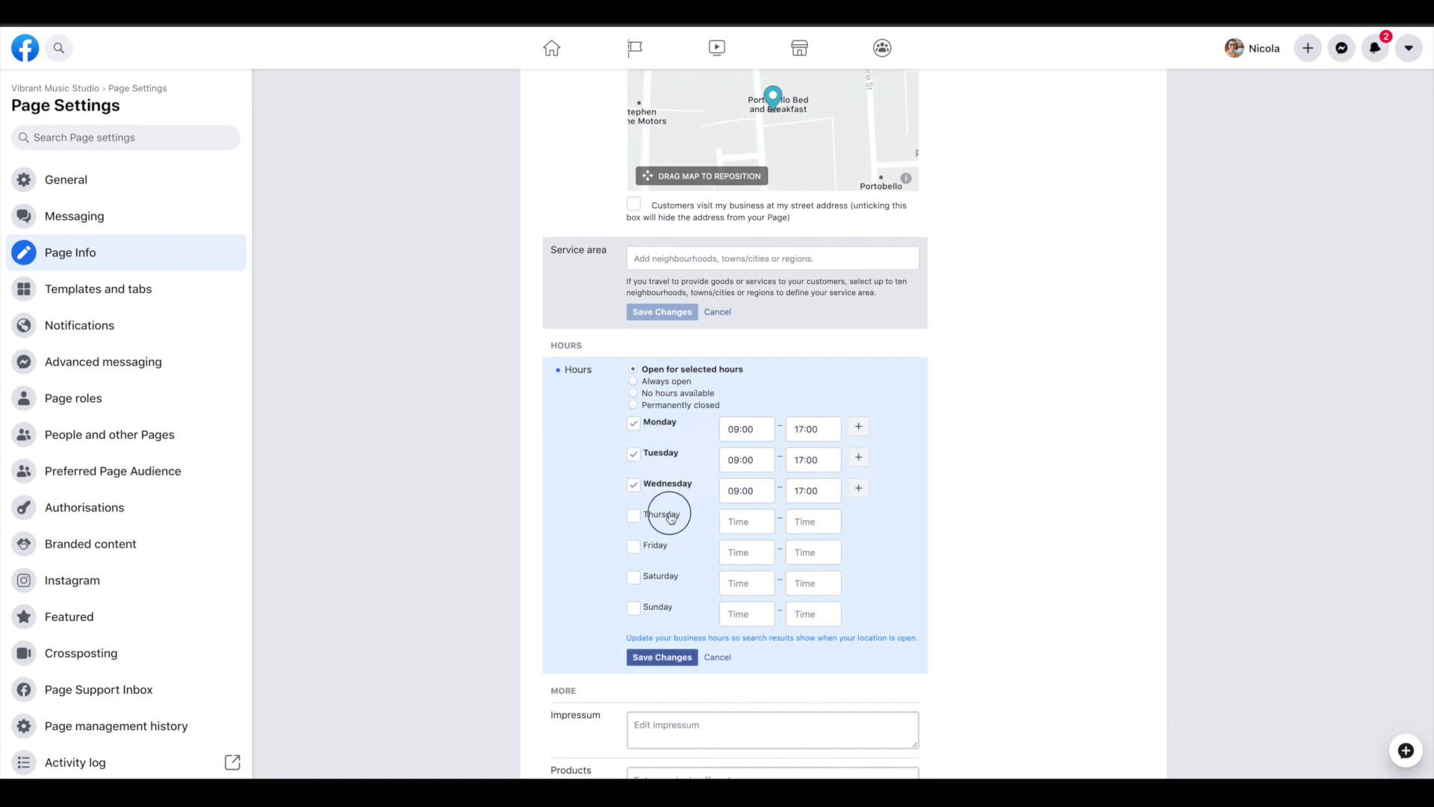
{"action": "left_click", "coordinate": [668, 516]}
{"action": "left_click", "coordinate": [658, 546]}
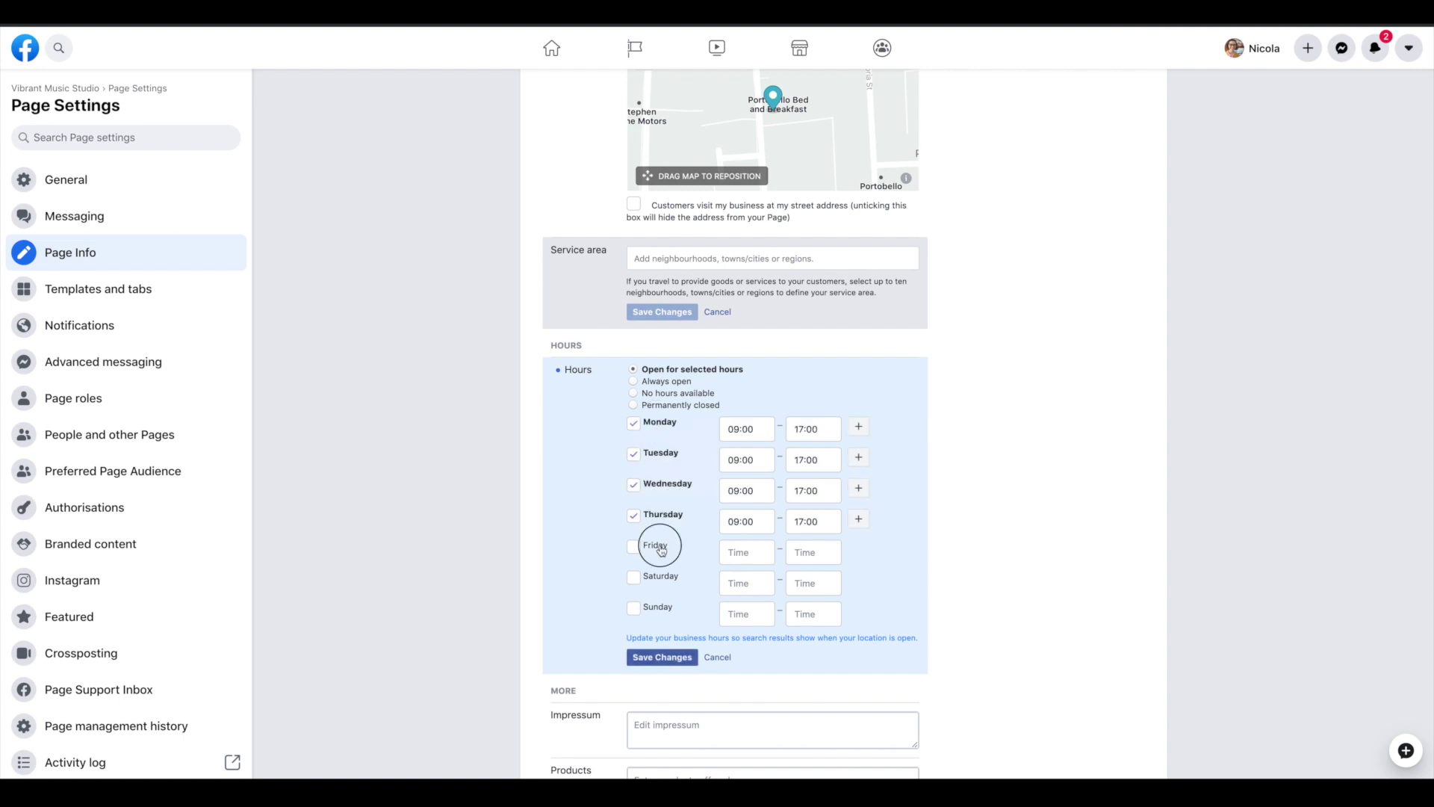
{"action": "left_click", "coordinate": [658, 585]}
Set Monday and Tuesday opening hours to 12:00–19:00
{"action": "left_click", "coordinate": [735, 430]}
{"action": "double_click", "coordinate": [734, 431]}
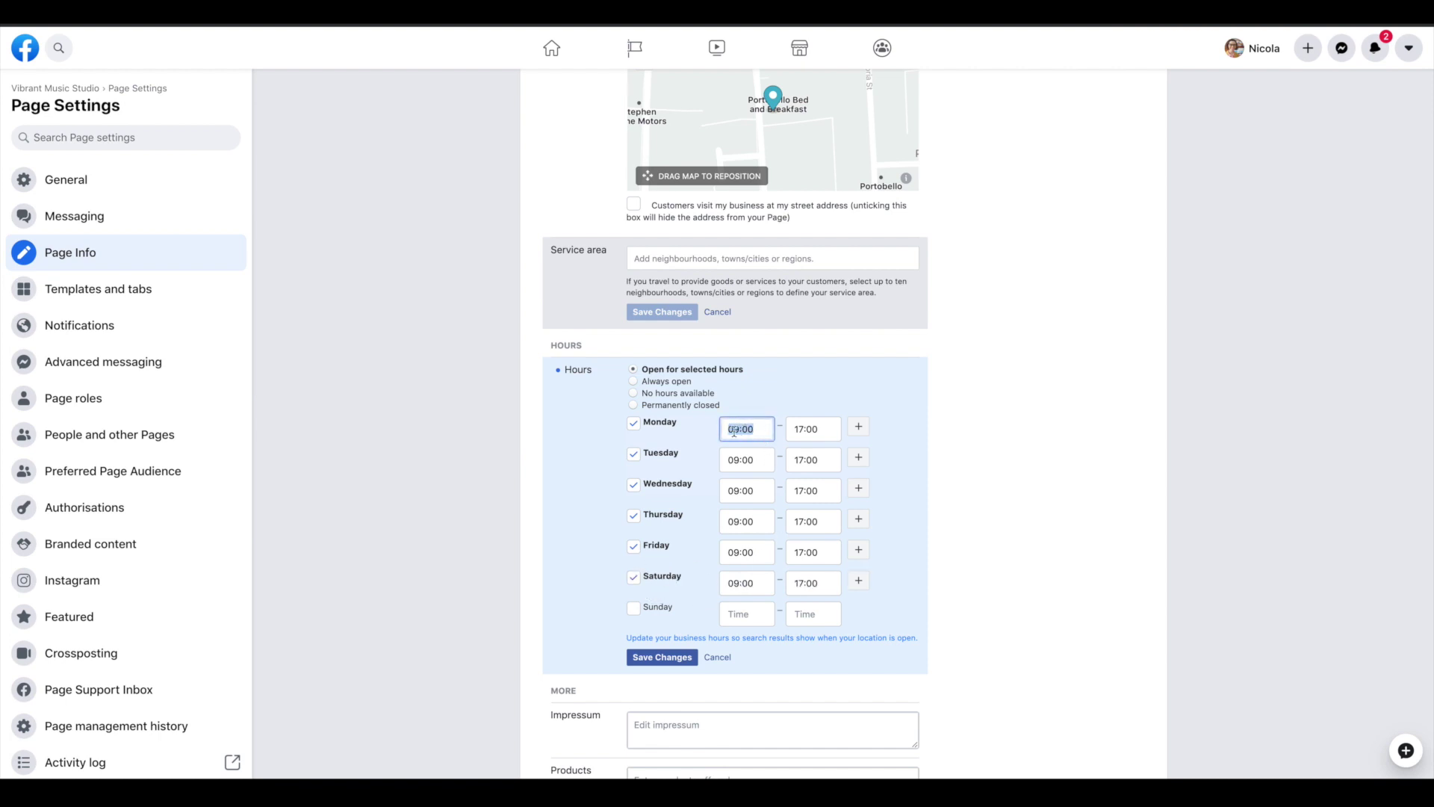
{"action": "left_click", "coordinate": [732, 431]}
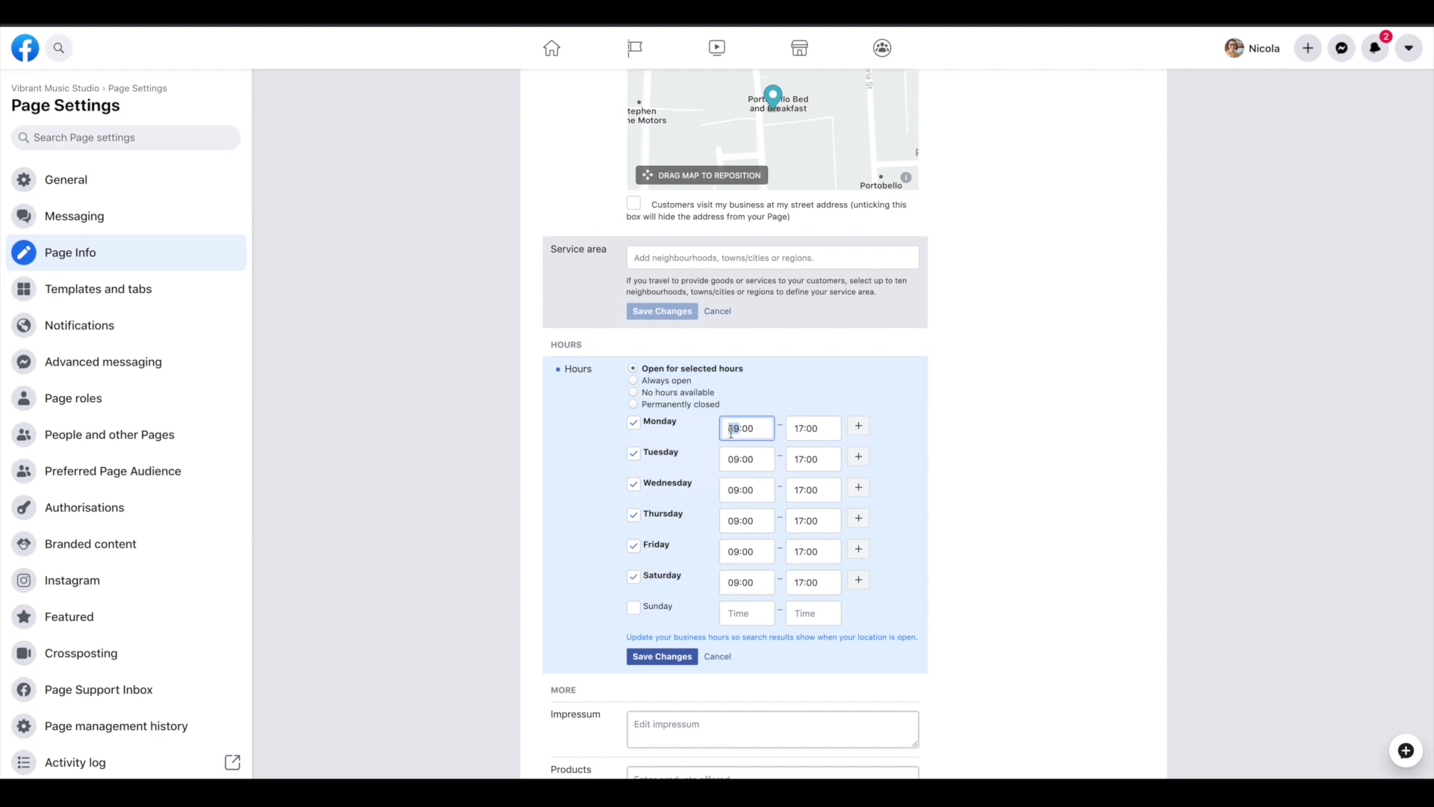
{"action": "type", "text": "12"}
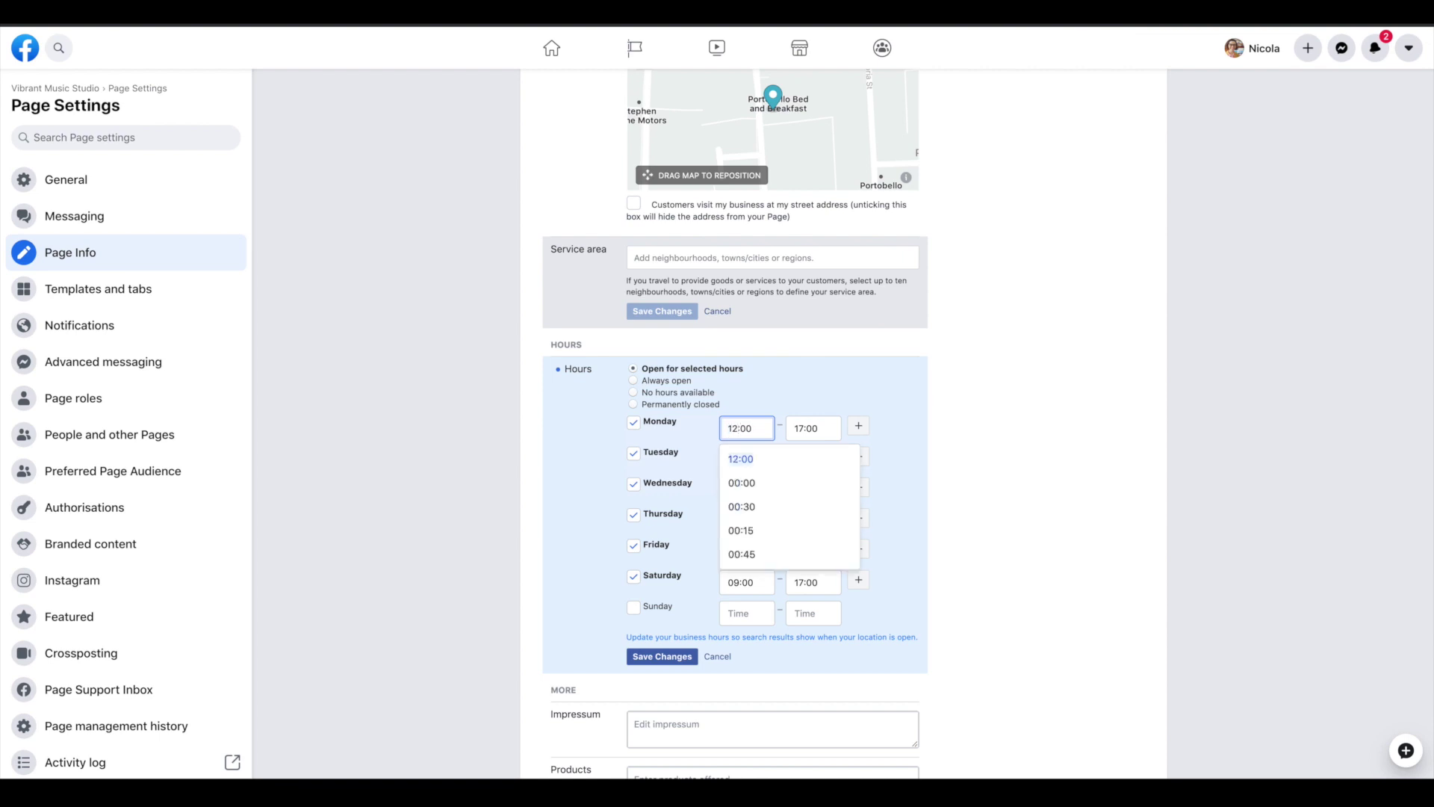
{"action": "key", "text": "Tab"}
{"action": "type", "text": "19"}
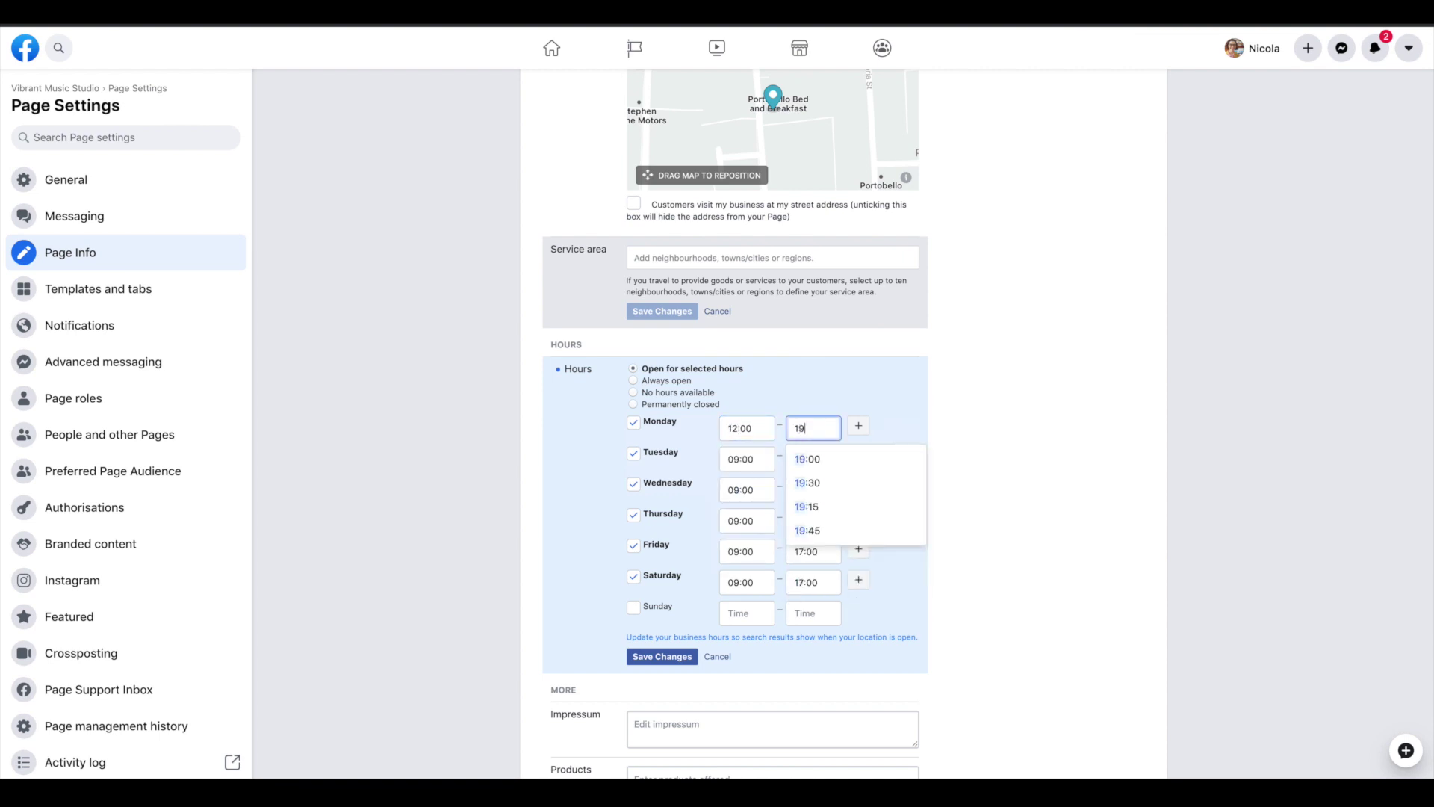
{"action": "type", "text": ":00"}
{"action": "key", "text": "Tab"}
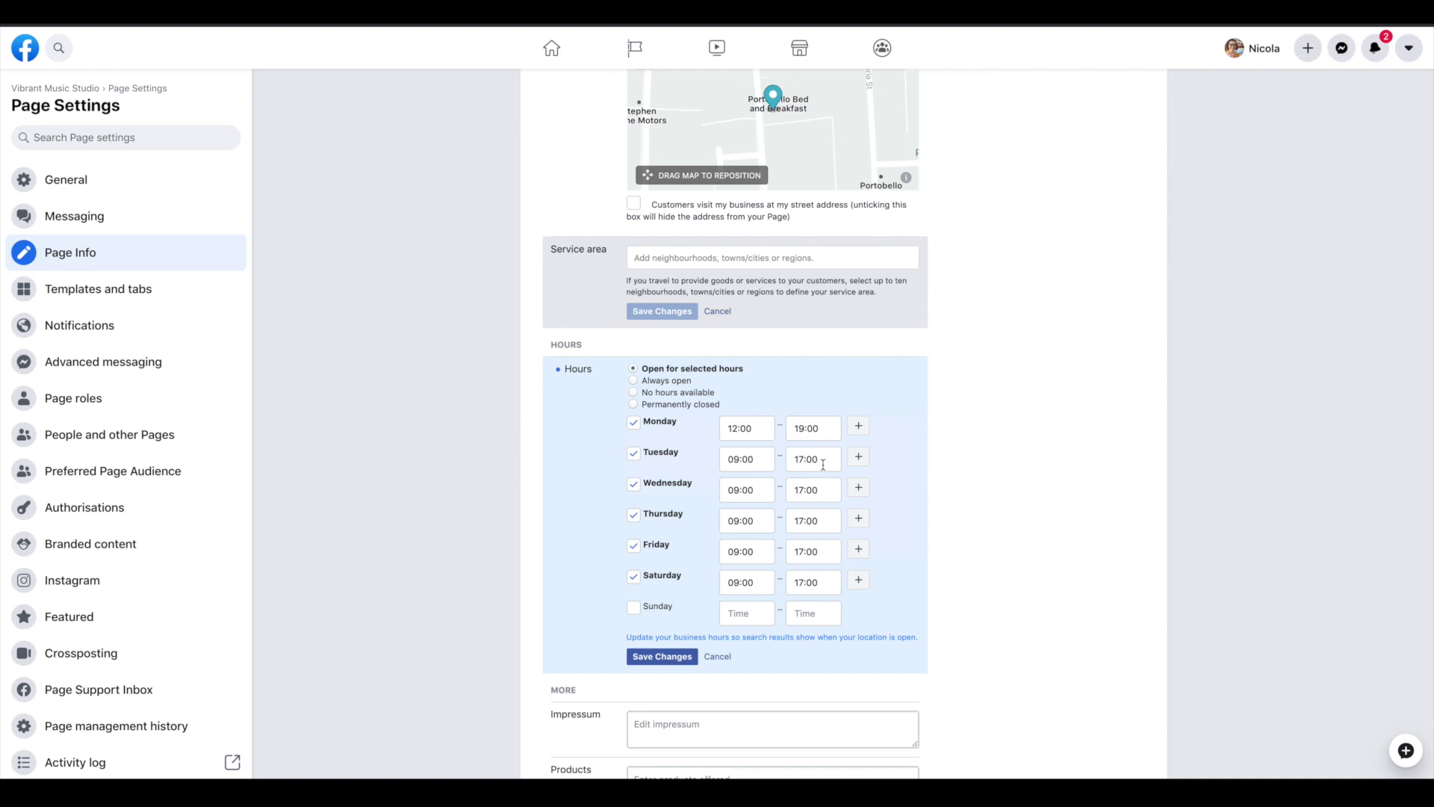
{"action": "type", "text": "12:00"}
{"action": "key", "text": "Tab"}
Set Wednesday to Friday to 12:00–19:00 and Saturday opening at 10:00
{"action": "type", "text": "19:00"}
{"action": "key", "text": "Tab"}
{"action": "type", "text": "12:00"}
{"action": "key", "text": "Tab"}
{"action": "type", "text": "1:009:00"}
{"action": "key", "text": "Tab"}
{"action": "type", "text": "12:00"}
{"action": "key", "text": "Tab"}
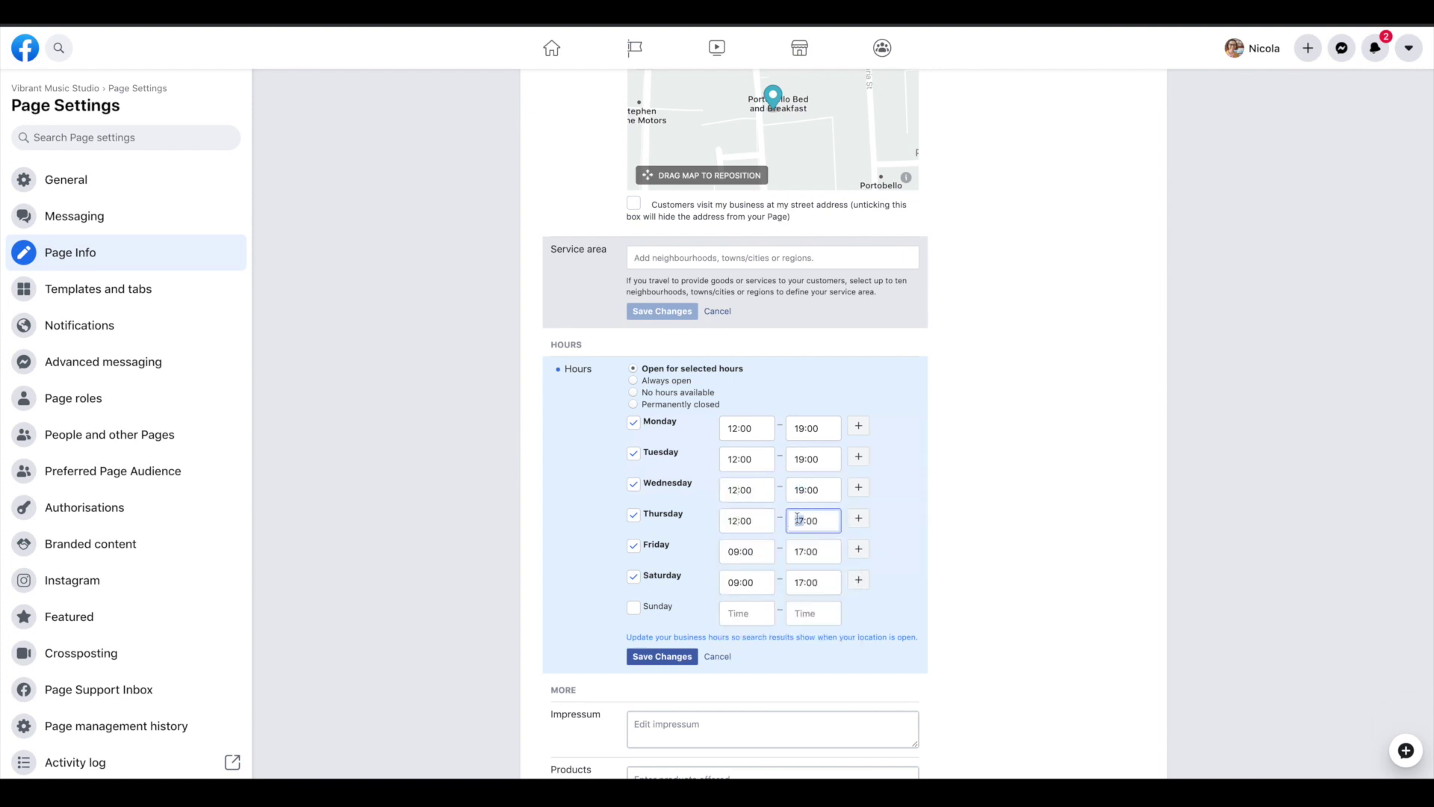
{"action": "type", "text": "19:00"}
{"action": "key", "text": "Tab"}
{"action": "type", "text": "12:00\t19:00\t"}
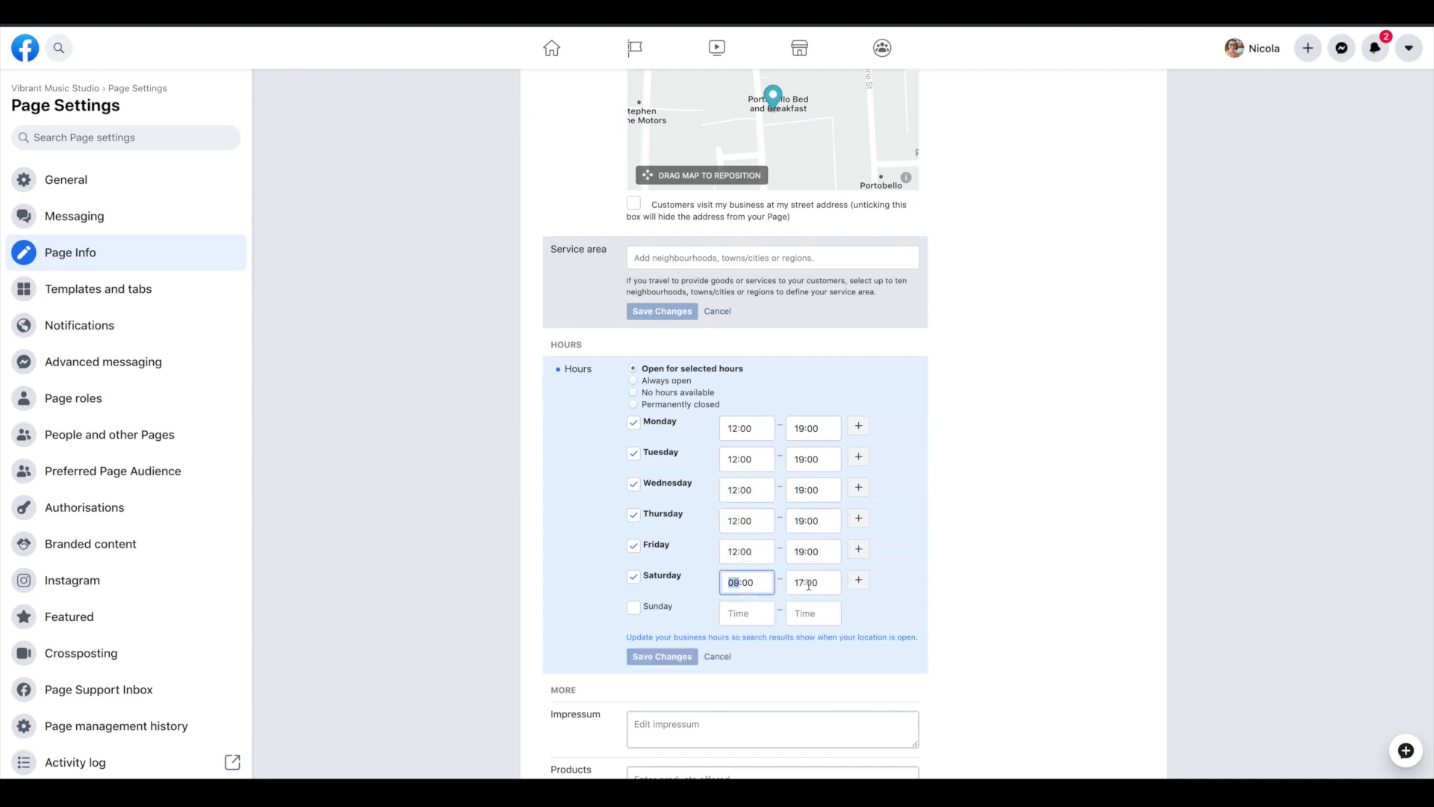
{"action": "type", "text": "10"}
{"action": "left_click", "coordinate": [803, 582]}
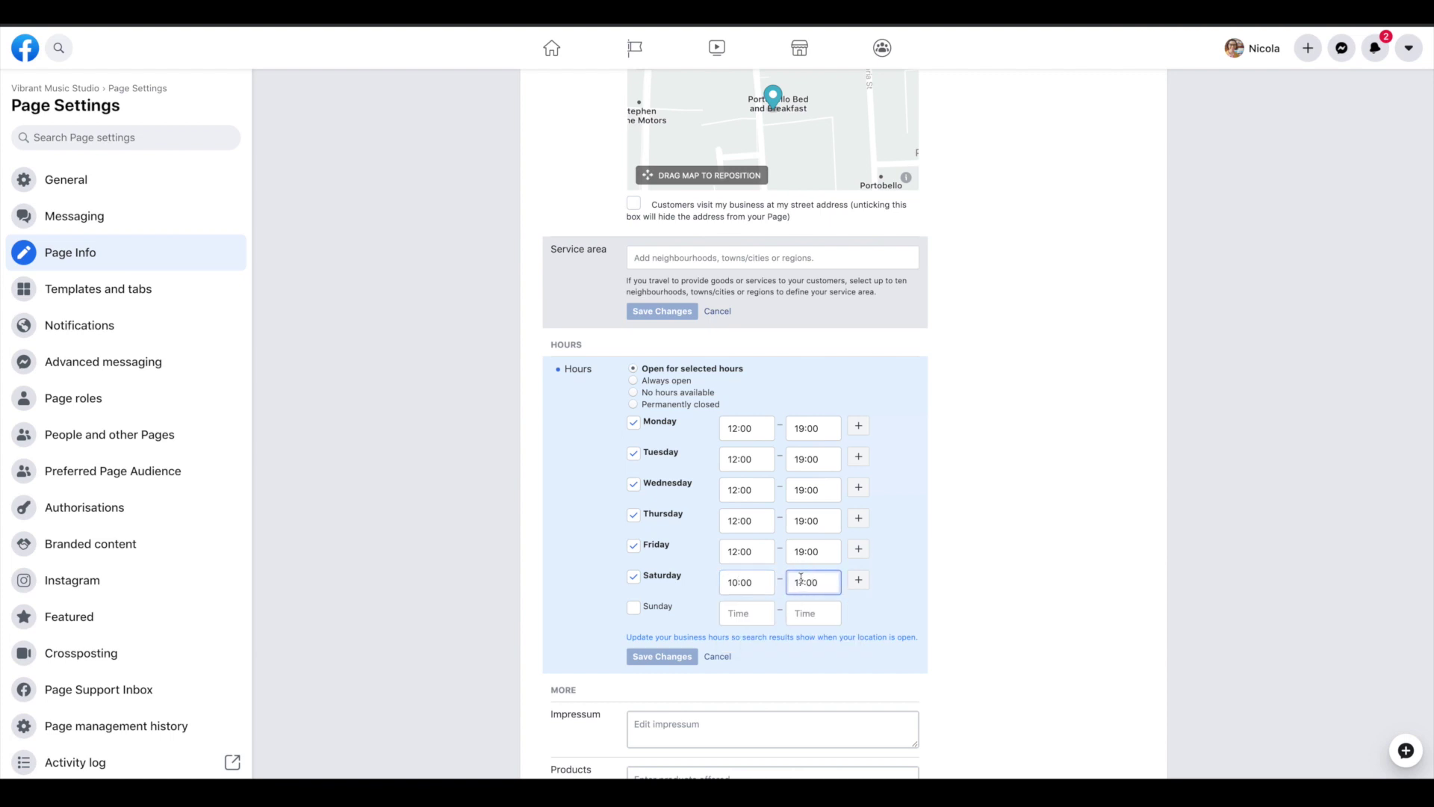
{"action": "type", "text": "5"}
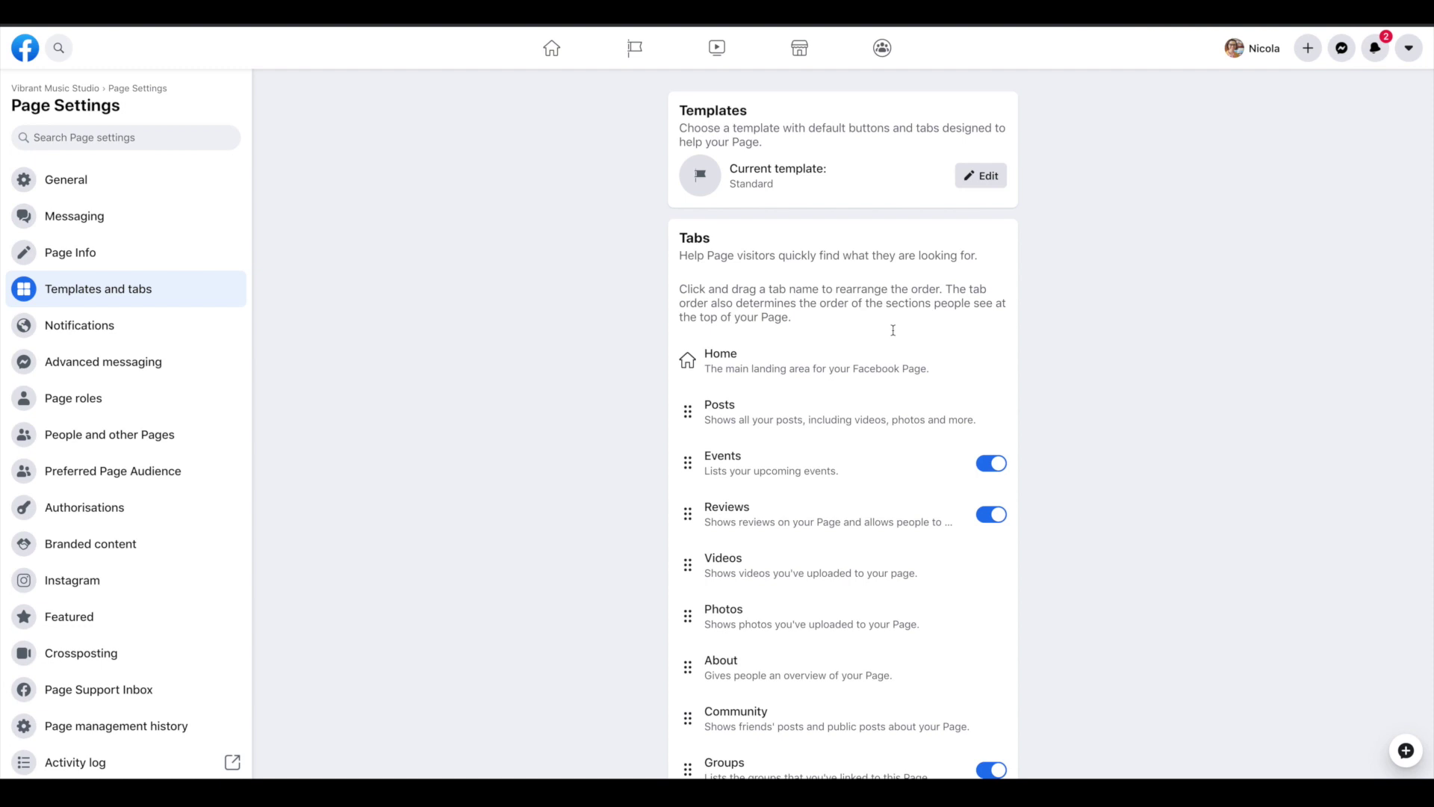
Switch off the Events, Groups and Offers tabs, leaving Reviews enabled
{"action": "scroll", "coordinate": [909, 322], "scroll_direction": "down", "scroll_amount": 2}
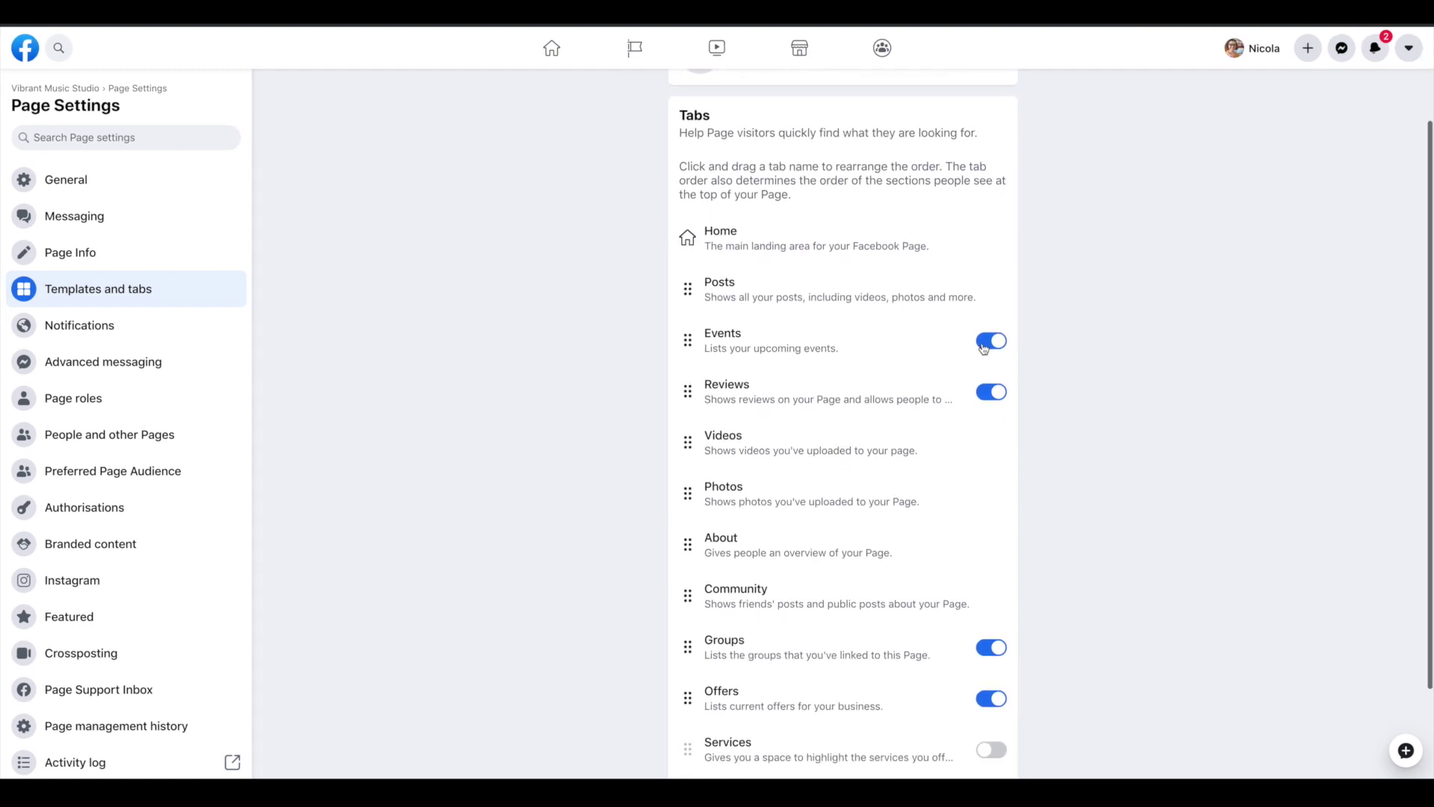
{"action": "left_click", "coordinate": [977, 345]}
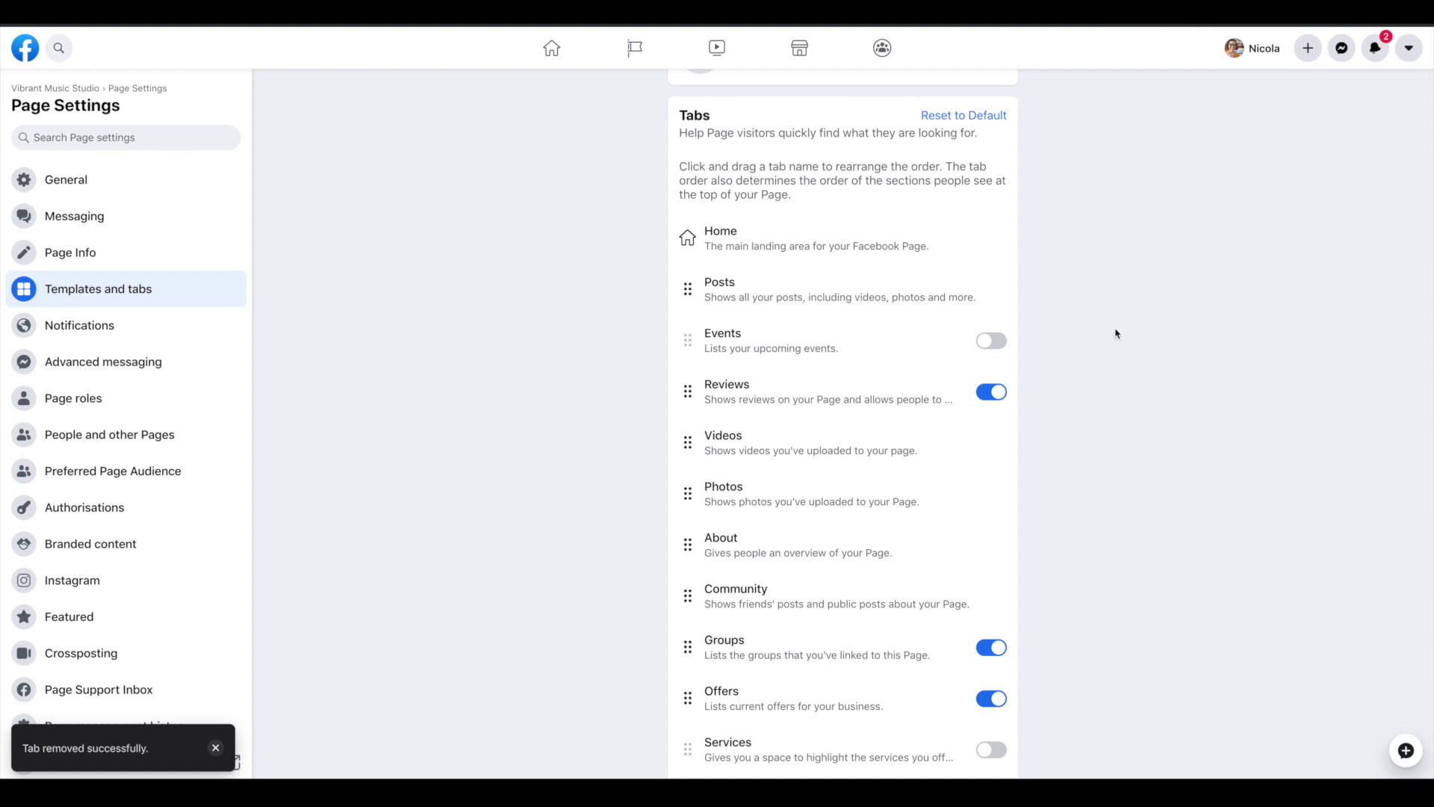
{"action": "scroll", "coordinate": [1116, 334], "scroll_direction": "down", "scroll_amount": 2}
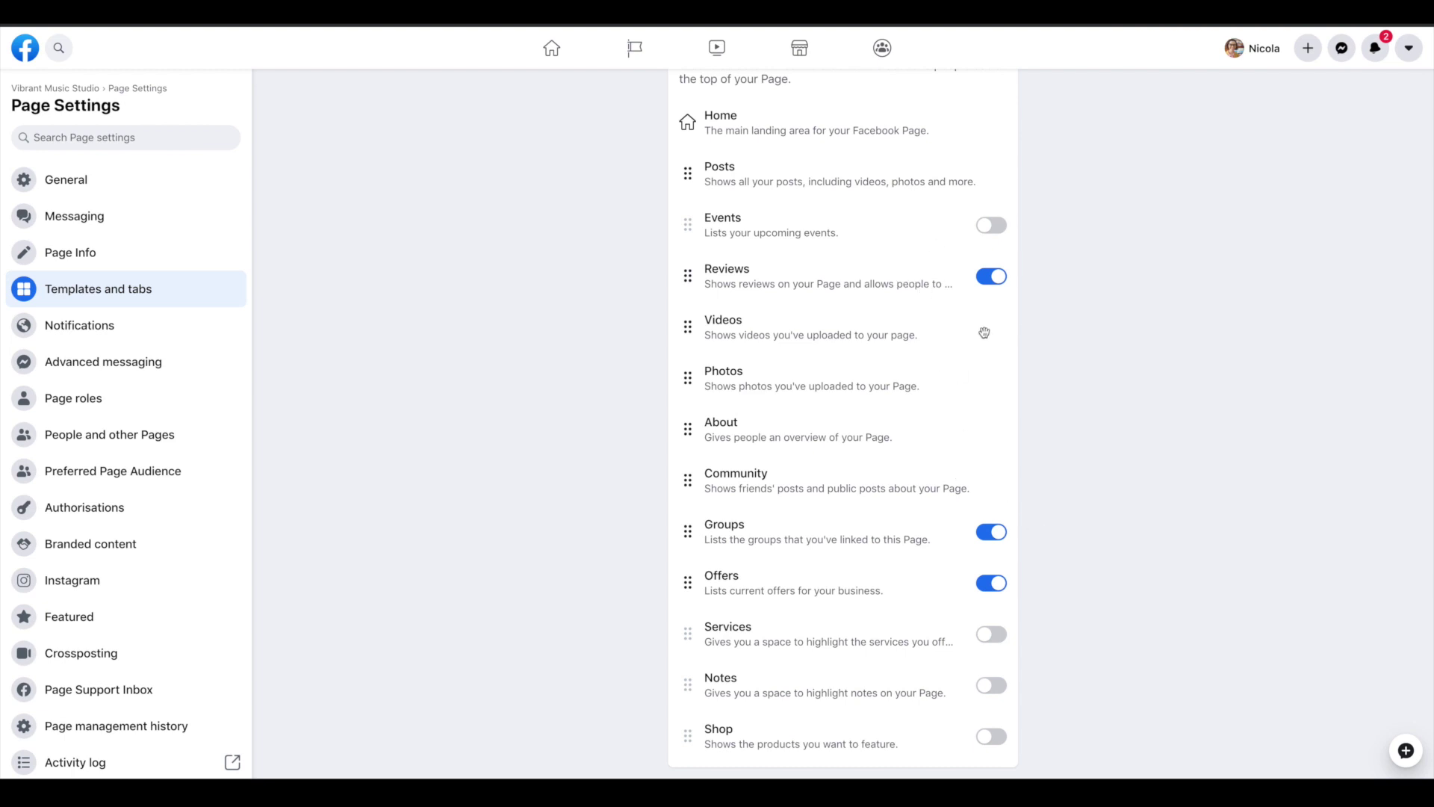
{"action": "left_click", "coordinate": [983, 535]}
{"action": "left_click", "coordinate": [990, 584]}
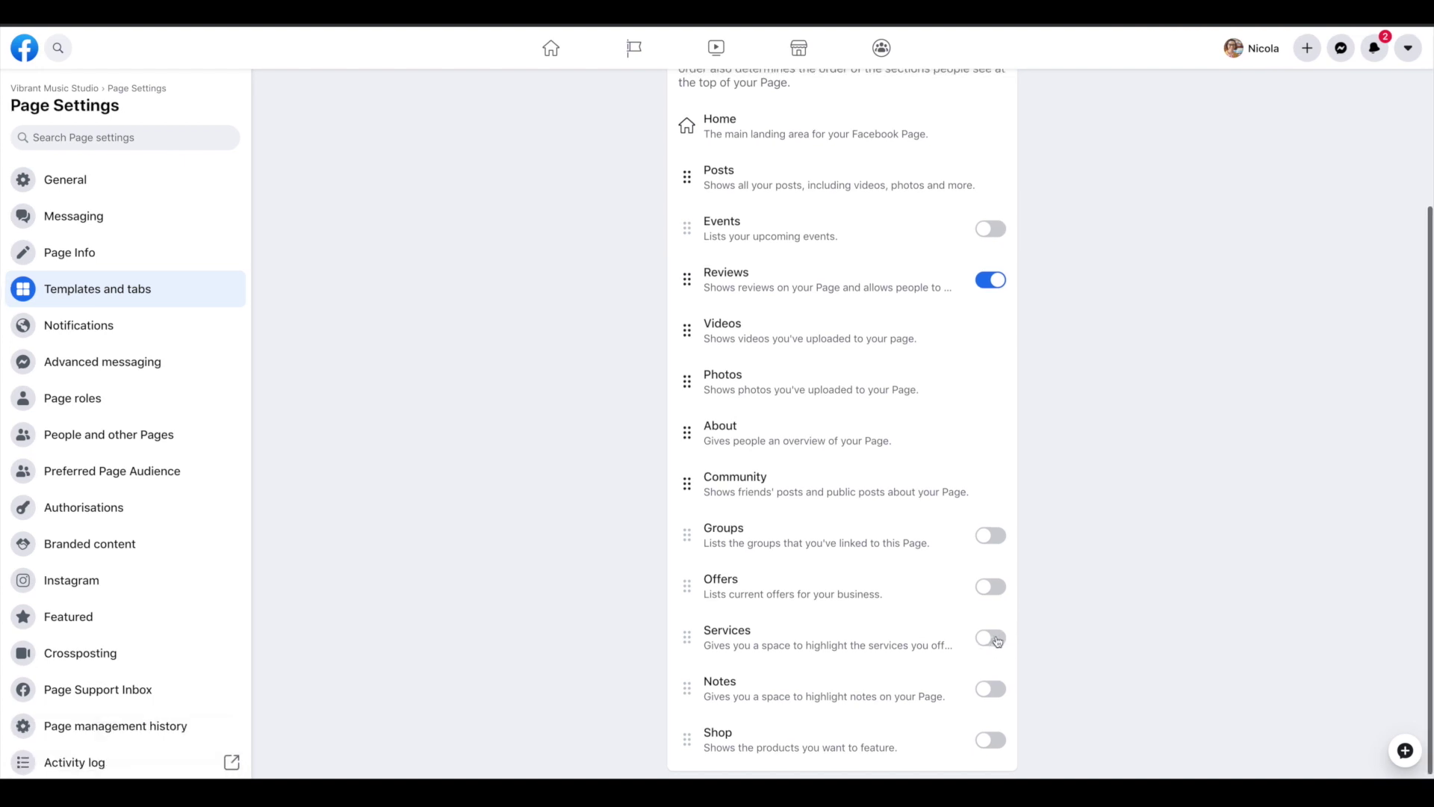
{"action": "scroll", "coordinate": [887, 393], "scroll_direction": "up", "scroll_amount": 3}
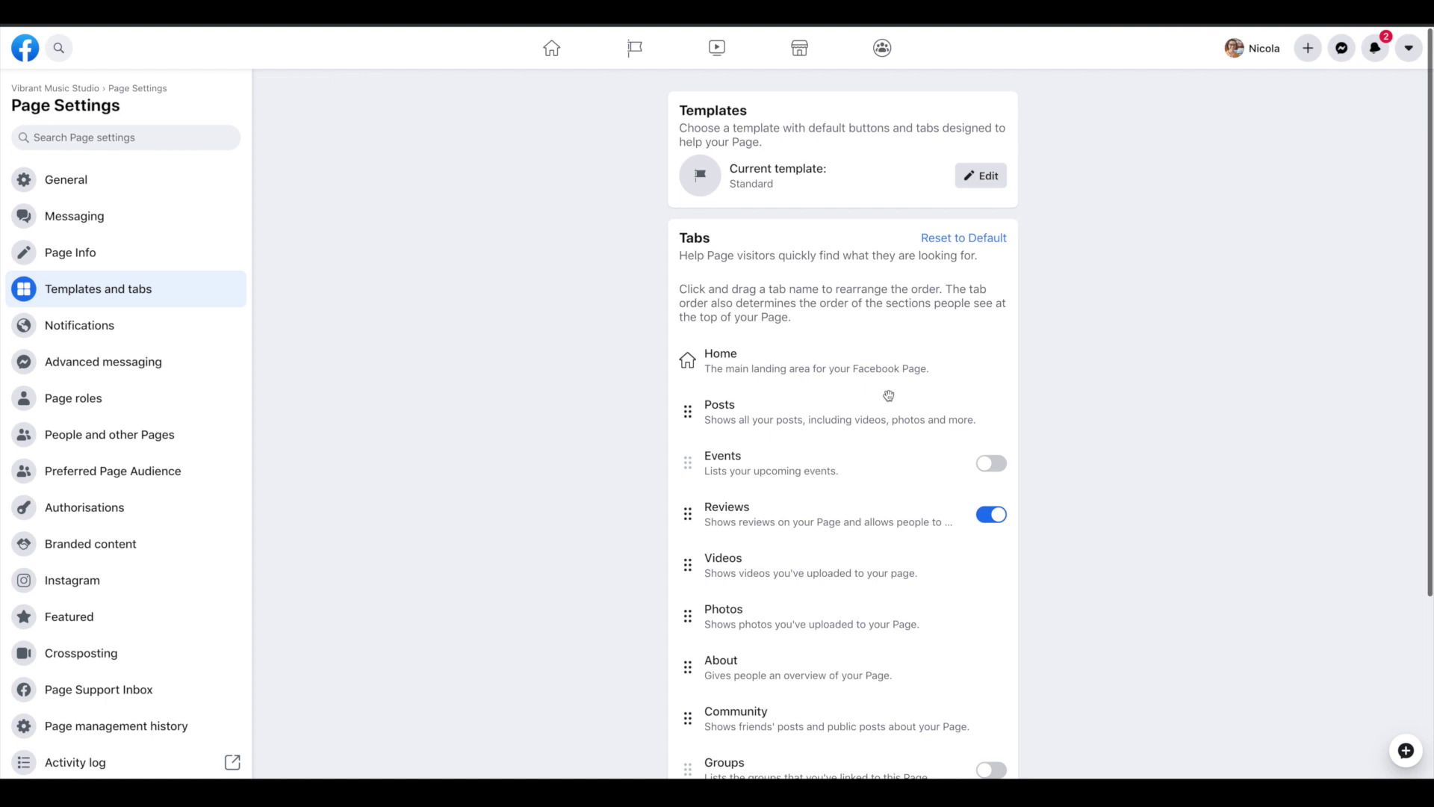
{"action": "scroll", "coordinate": [1027, 426], "scroll_direction": "down", "scroll_amount": 1}
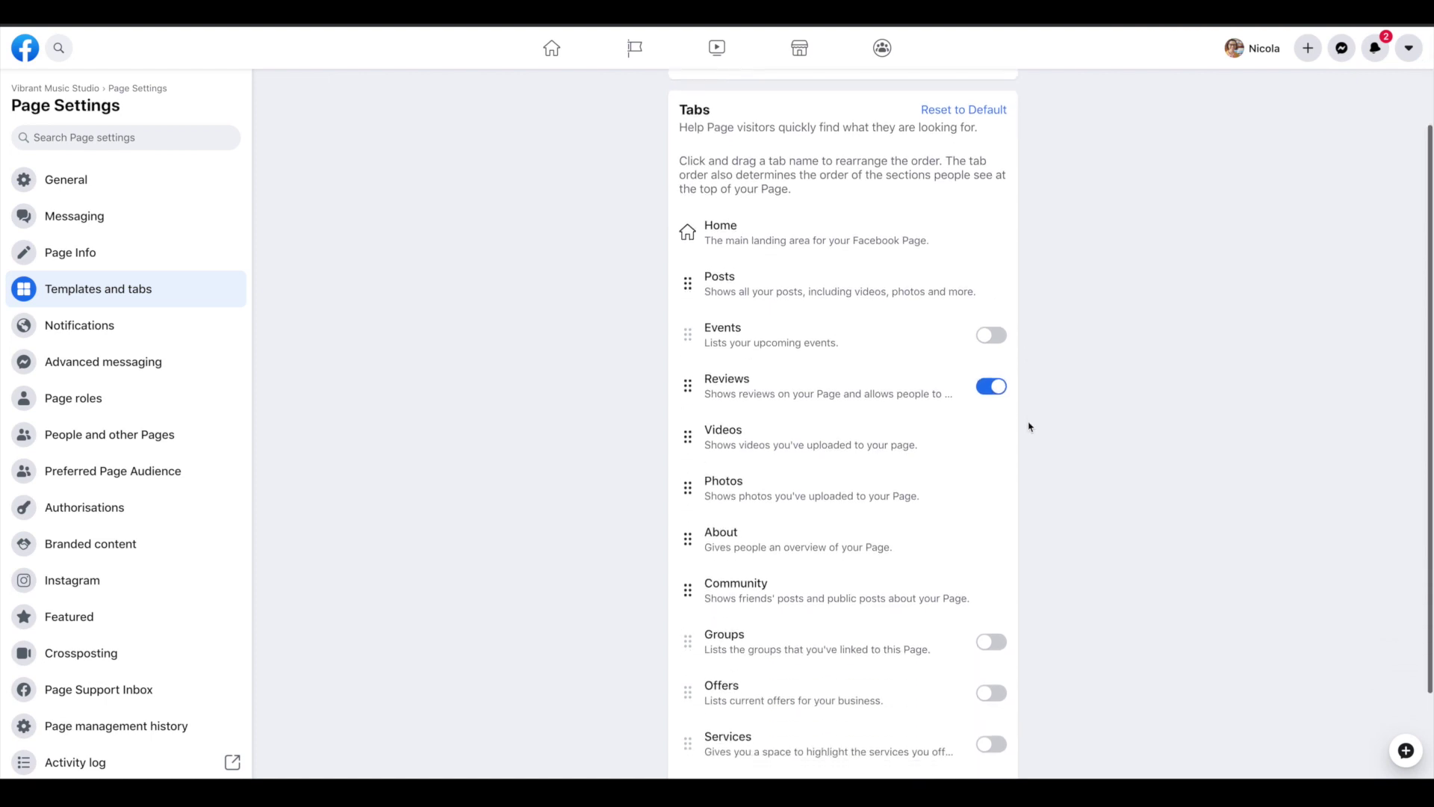
Review Page roles and Instagram settings, then return to the Vibrant Music Studio Page home
{"action": "left_click", "coordinate": [193, 403]}
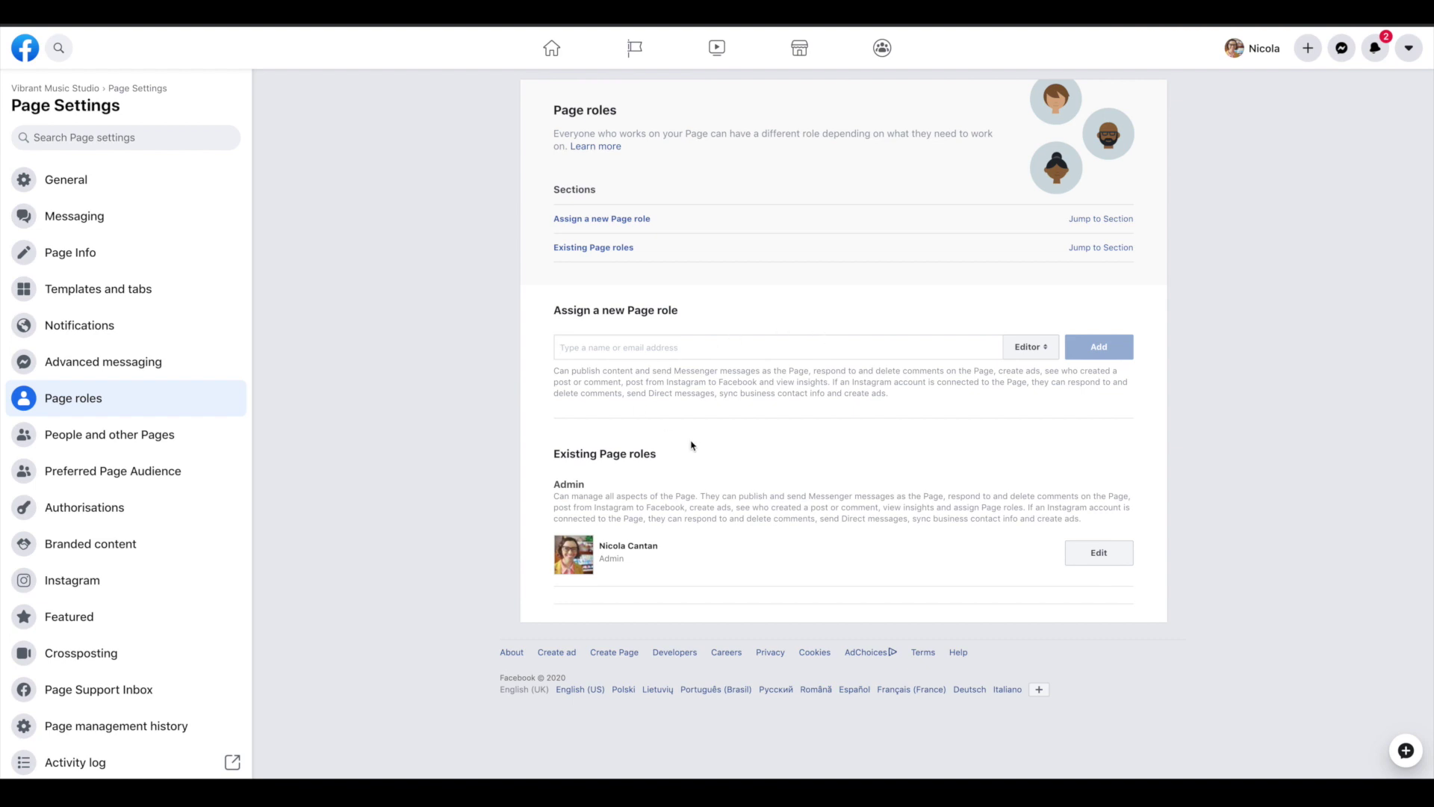
{"action": "left_click", "coordinate": [663, 357]}
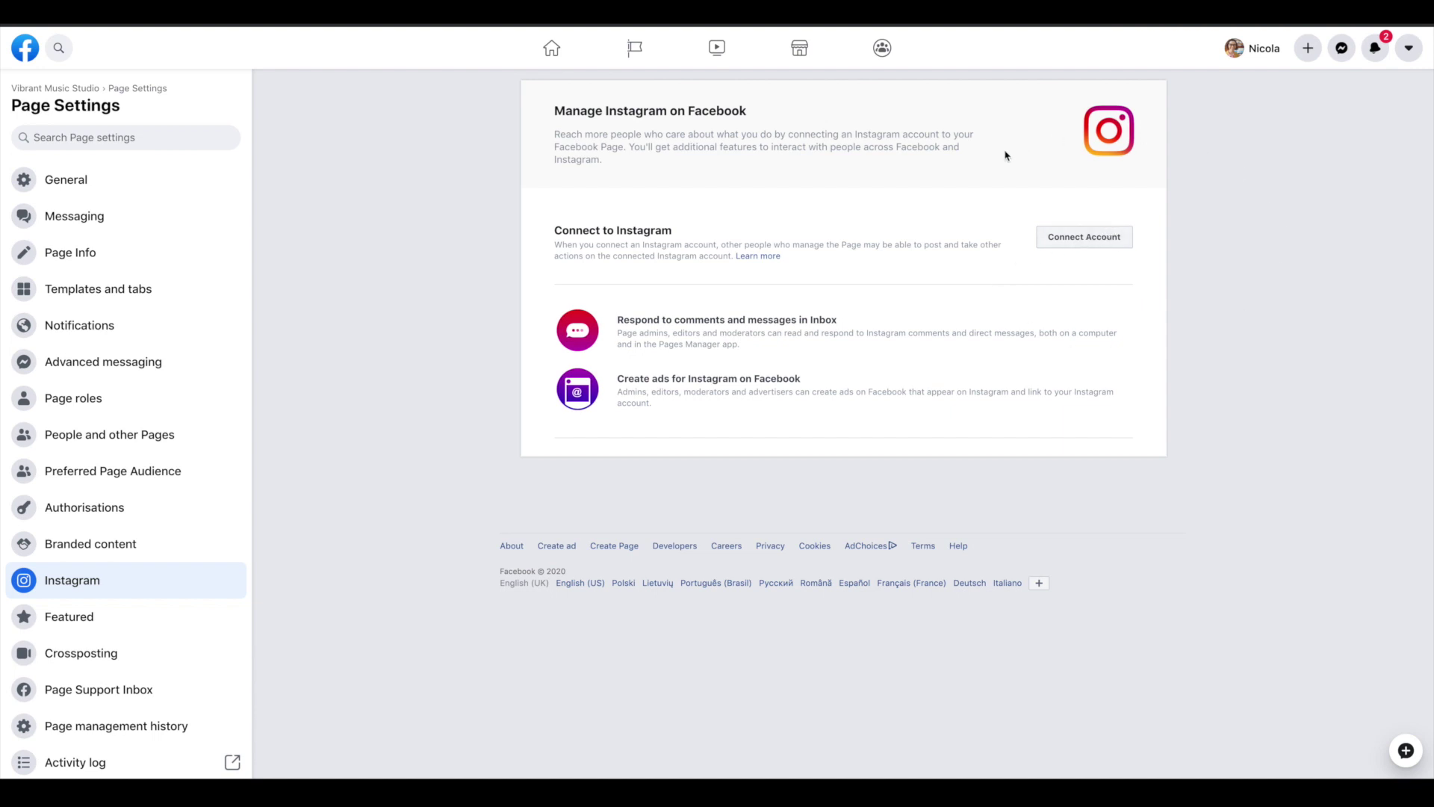
{"action": "left_click", "coordinate": [54, 89]}
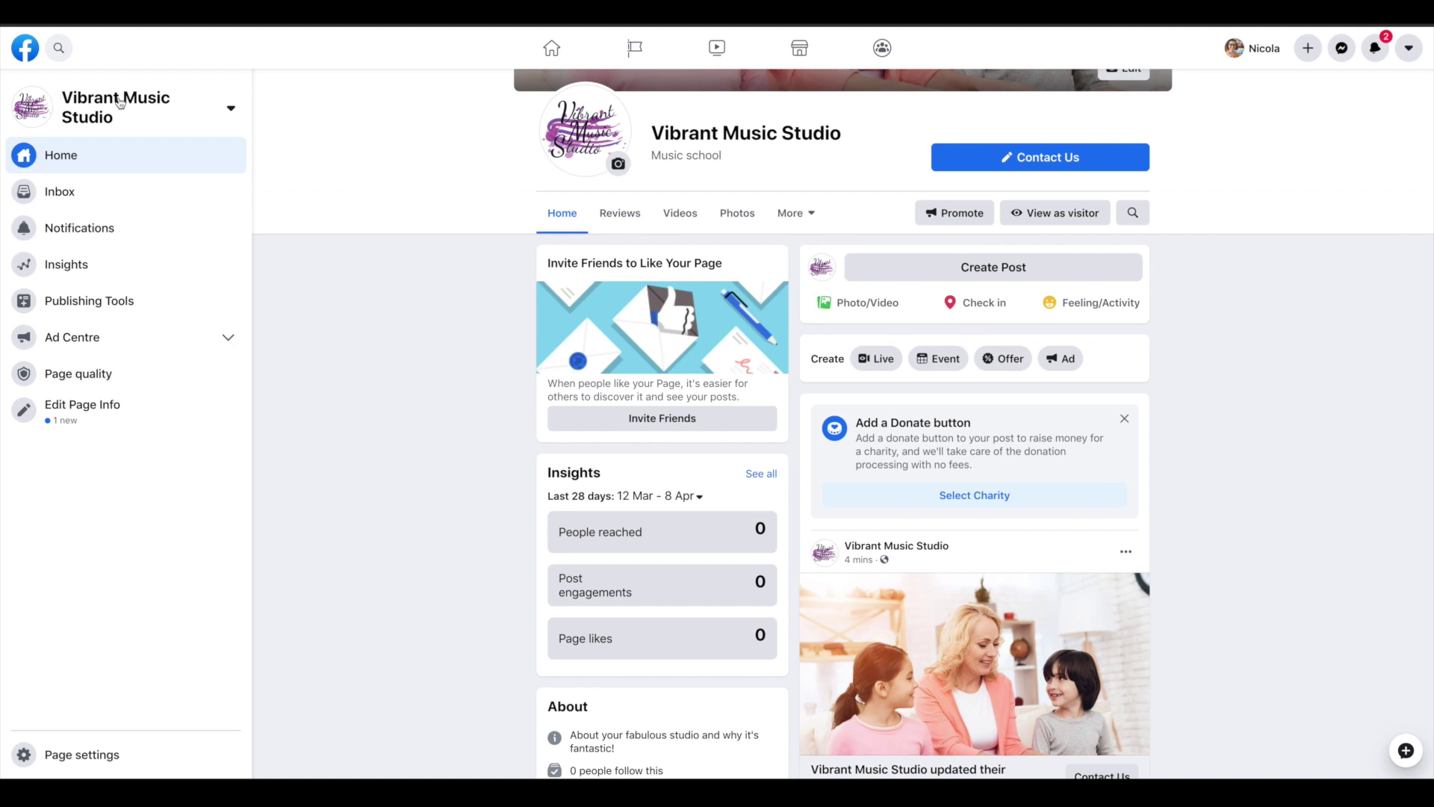
{"action": "scroll", "coordinate": [1186, 259], "scroll_direction": "up", "scroll_amount": 3}
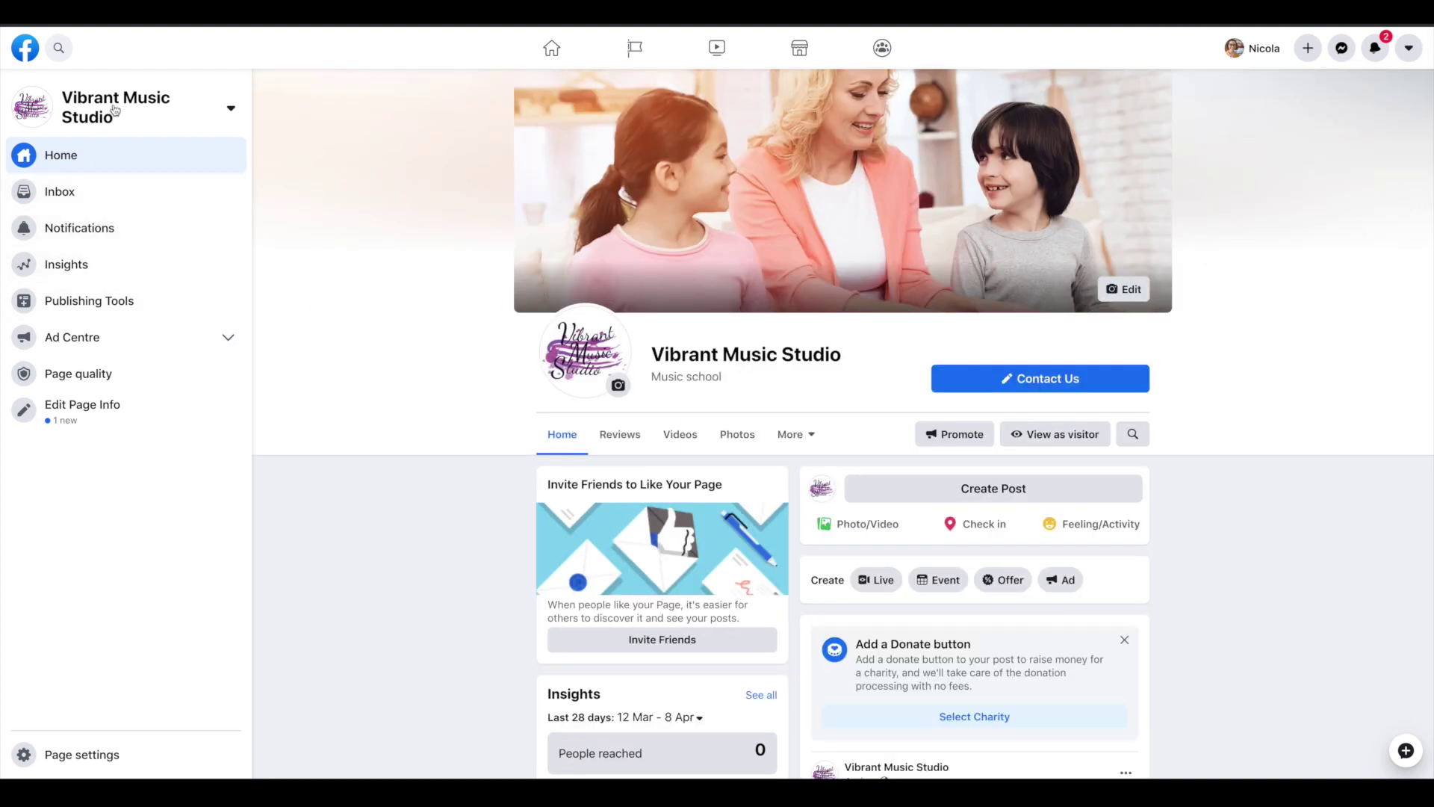
{"action": "scroll", "coordinate": [1384, 249], "scroll_direction": "down", "scroll_amount": 8}
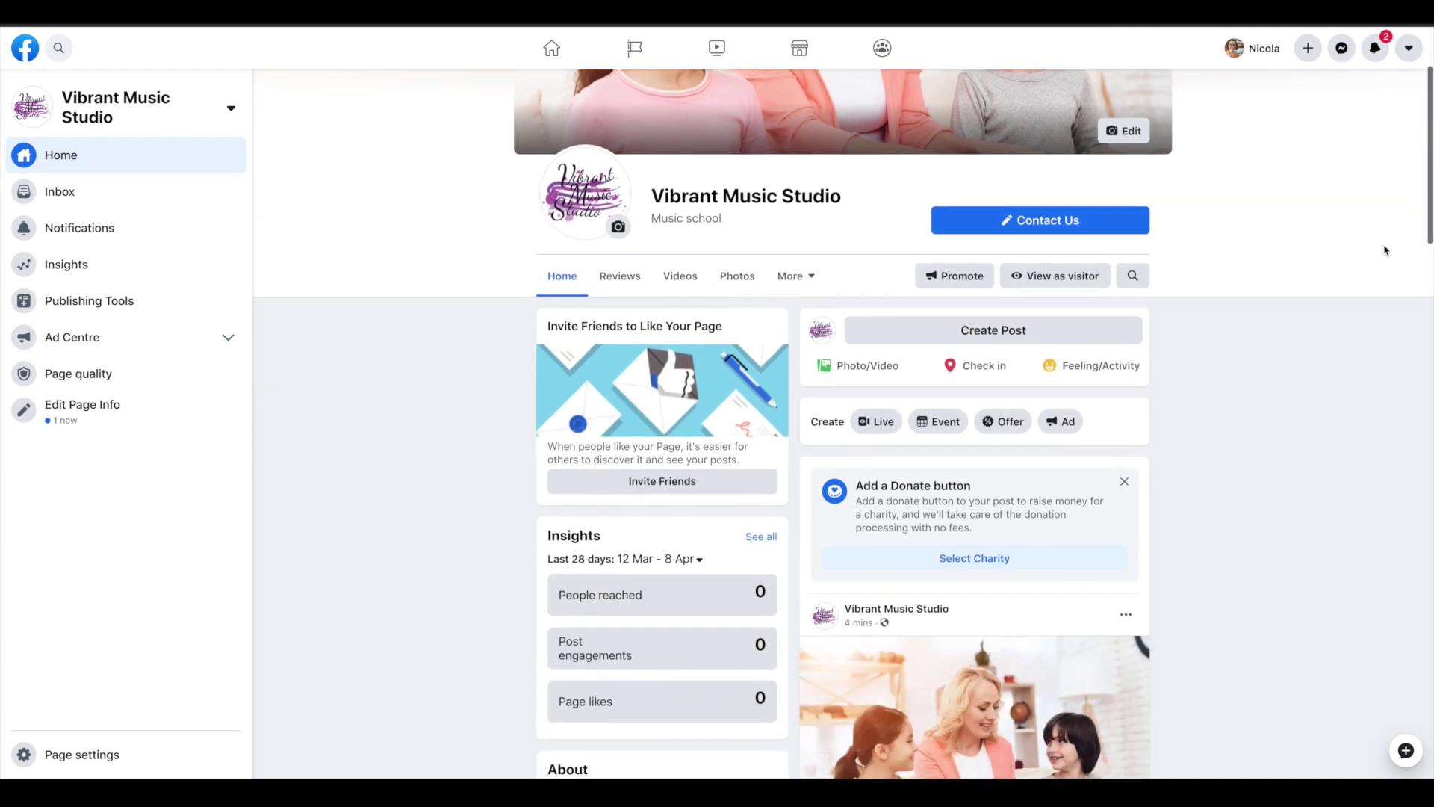
{"action": "scroll", "coordinate": [1384, 251], "scroll_direction": "down", "scroll_amount": 5}
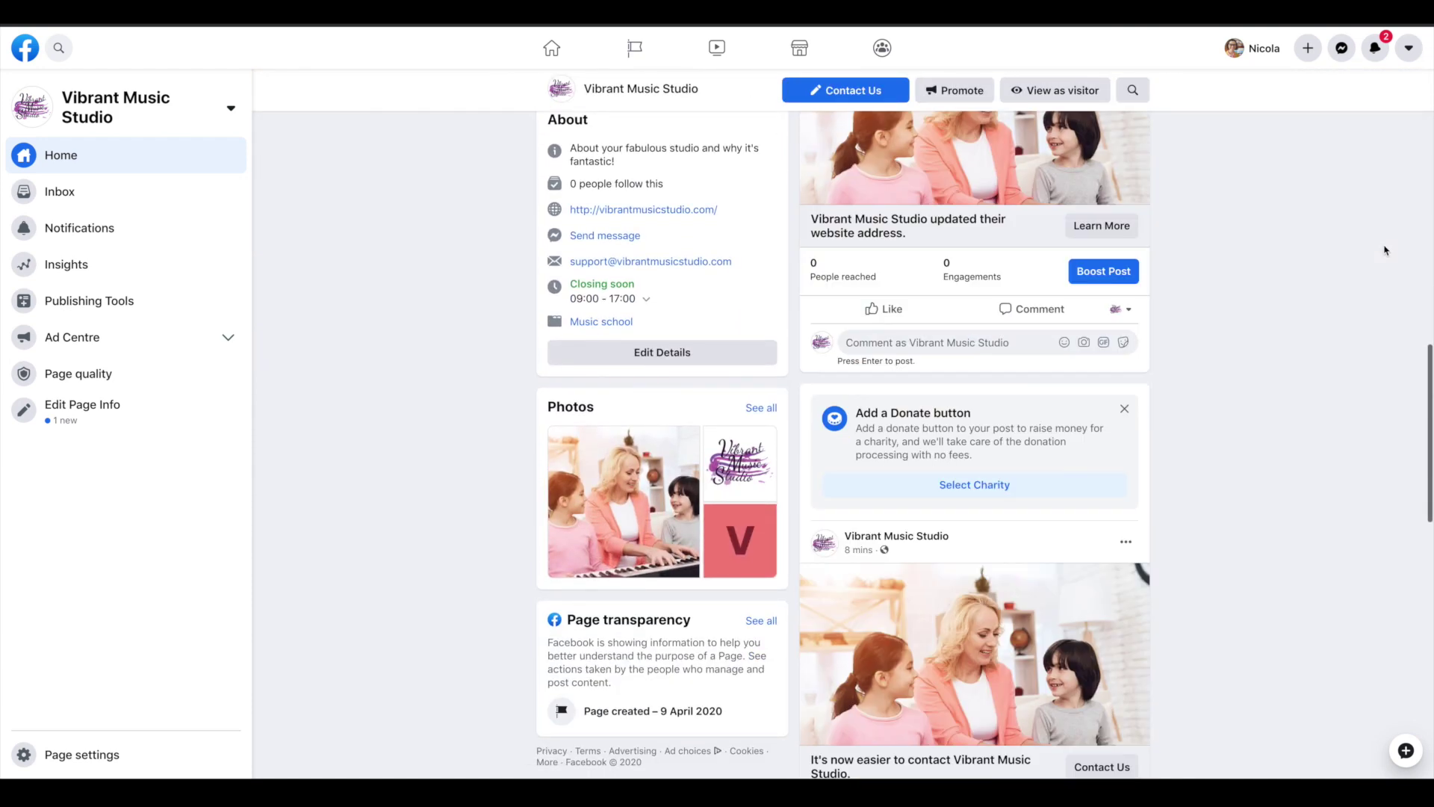
{"action": "scroll", "coordinate": [1384, 250], "scroll_direction": "up", "scroll_amount": 13}
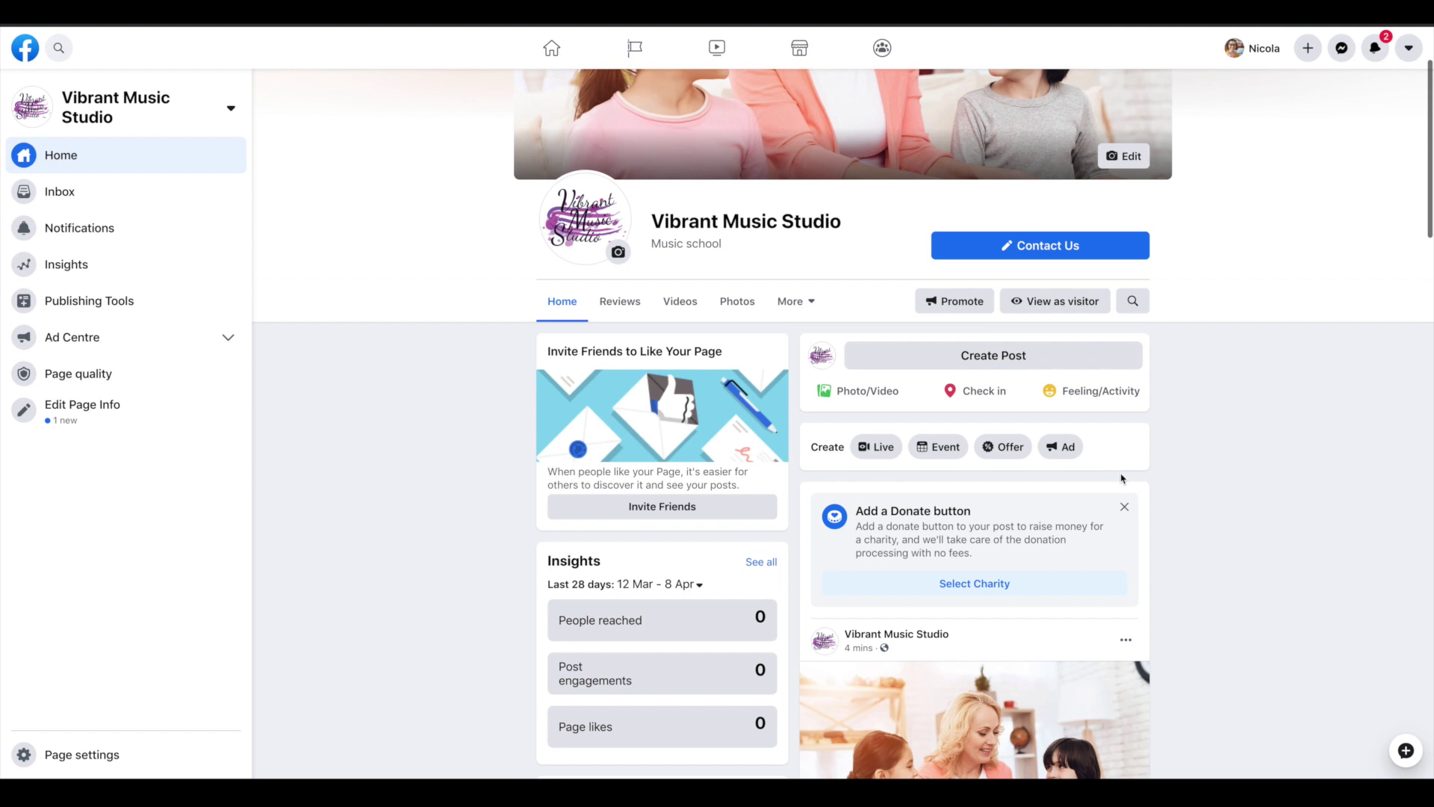
{"action": "left_click", "coordinate": [1018, 357]}
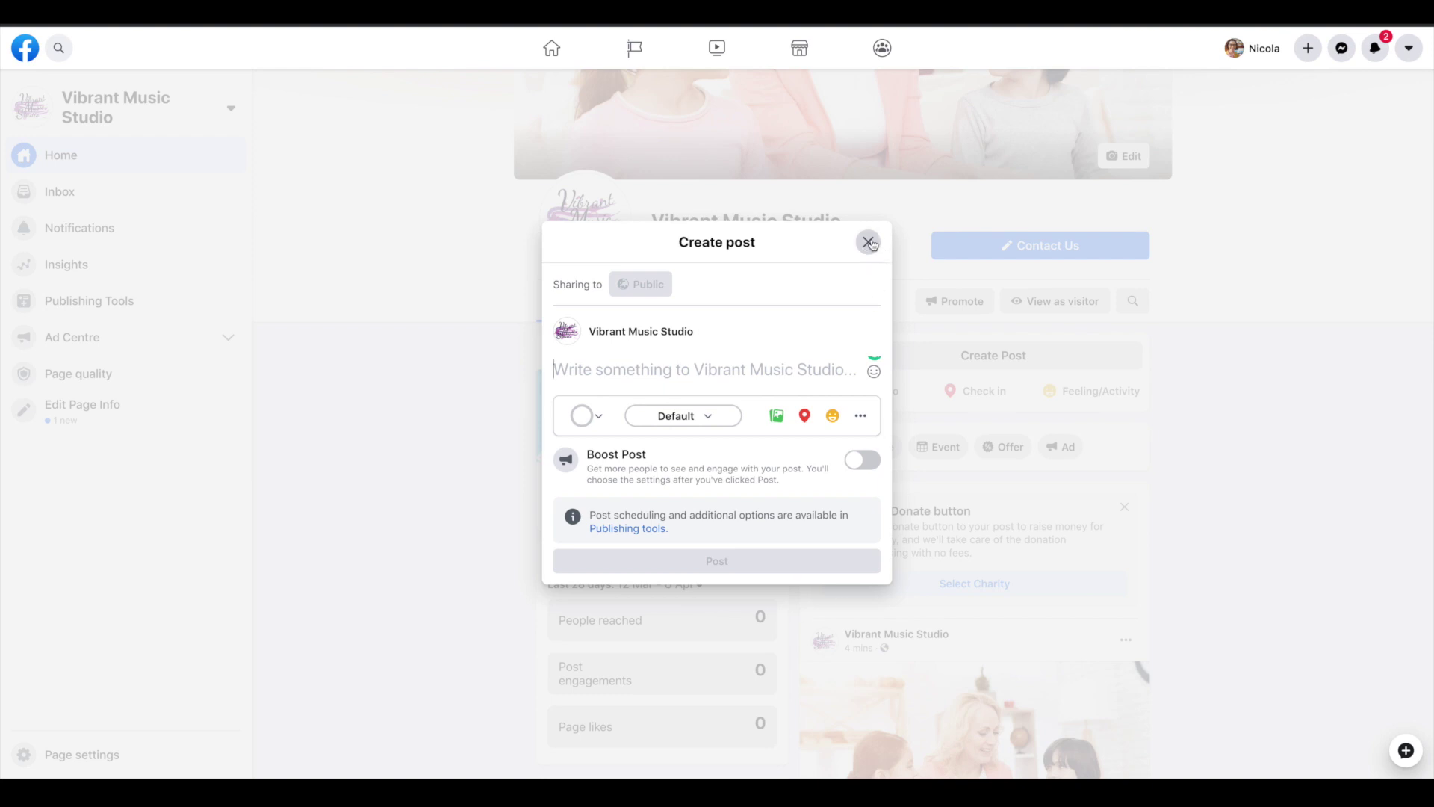
{"action": "left_click", "coordinate": [867, 242]}
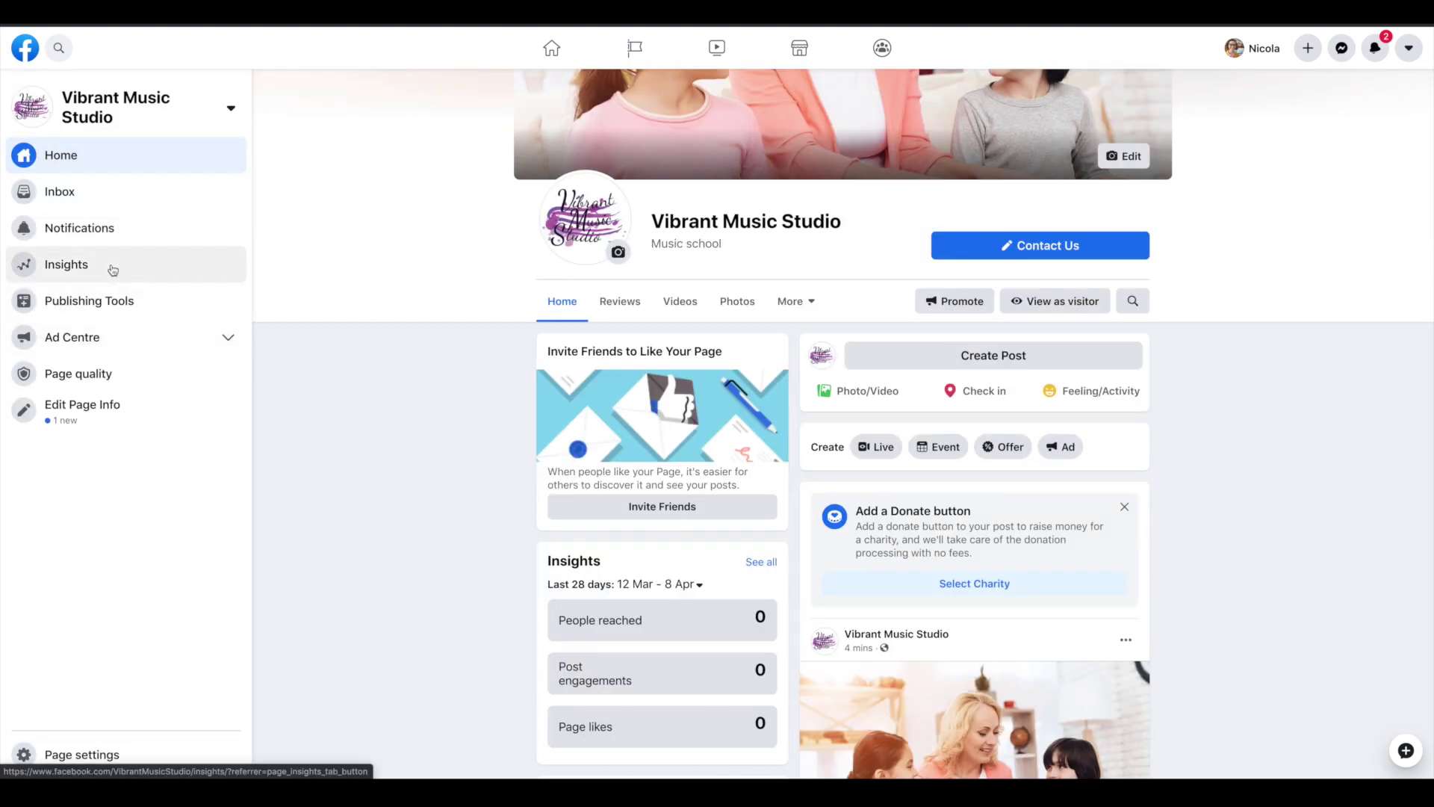
Go through Insights to Publishing Tools to list the Page's five published posts
{"action": "left_click", "coordinate": [196, 264]}
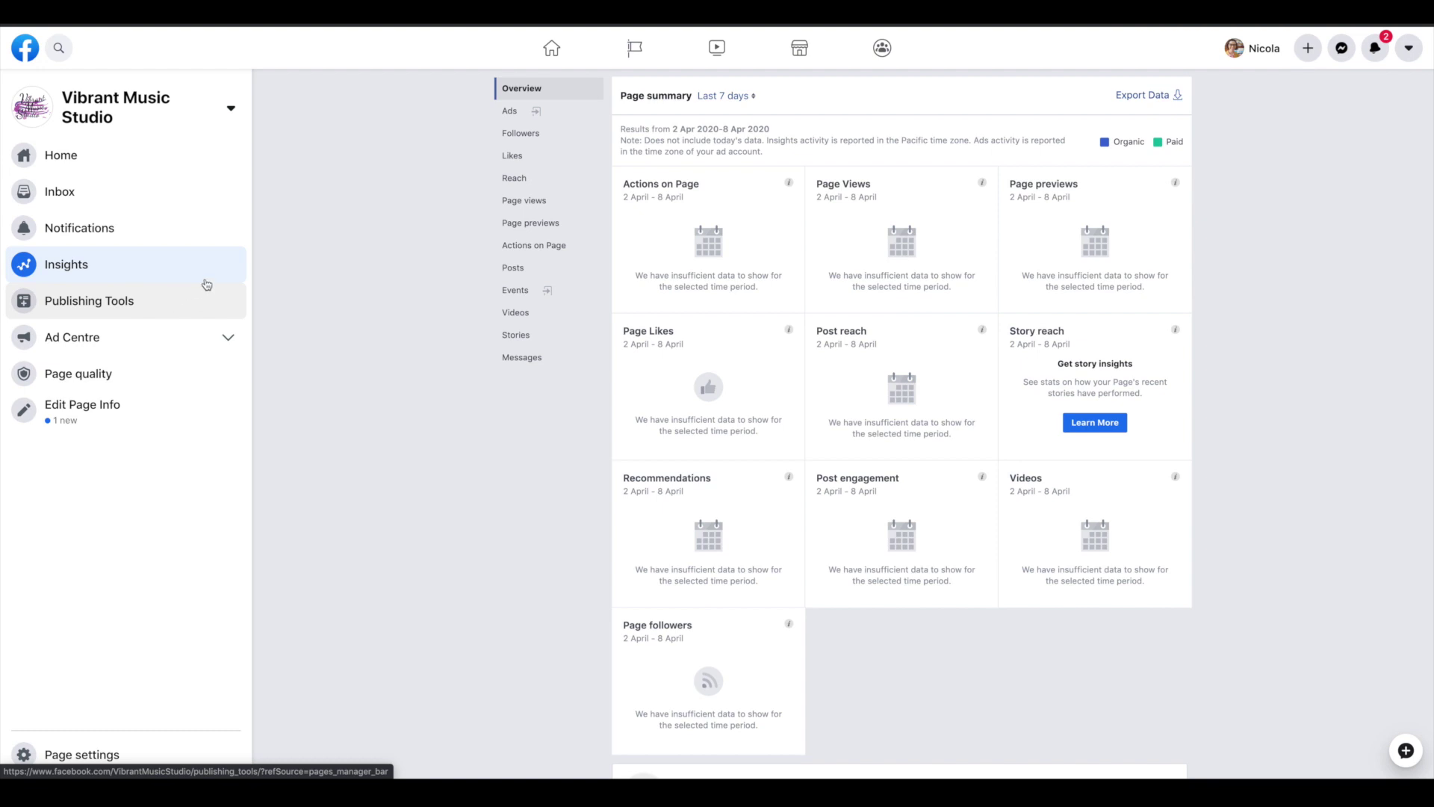
{"action": "left_click", "coordinate": [163, 292]}
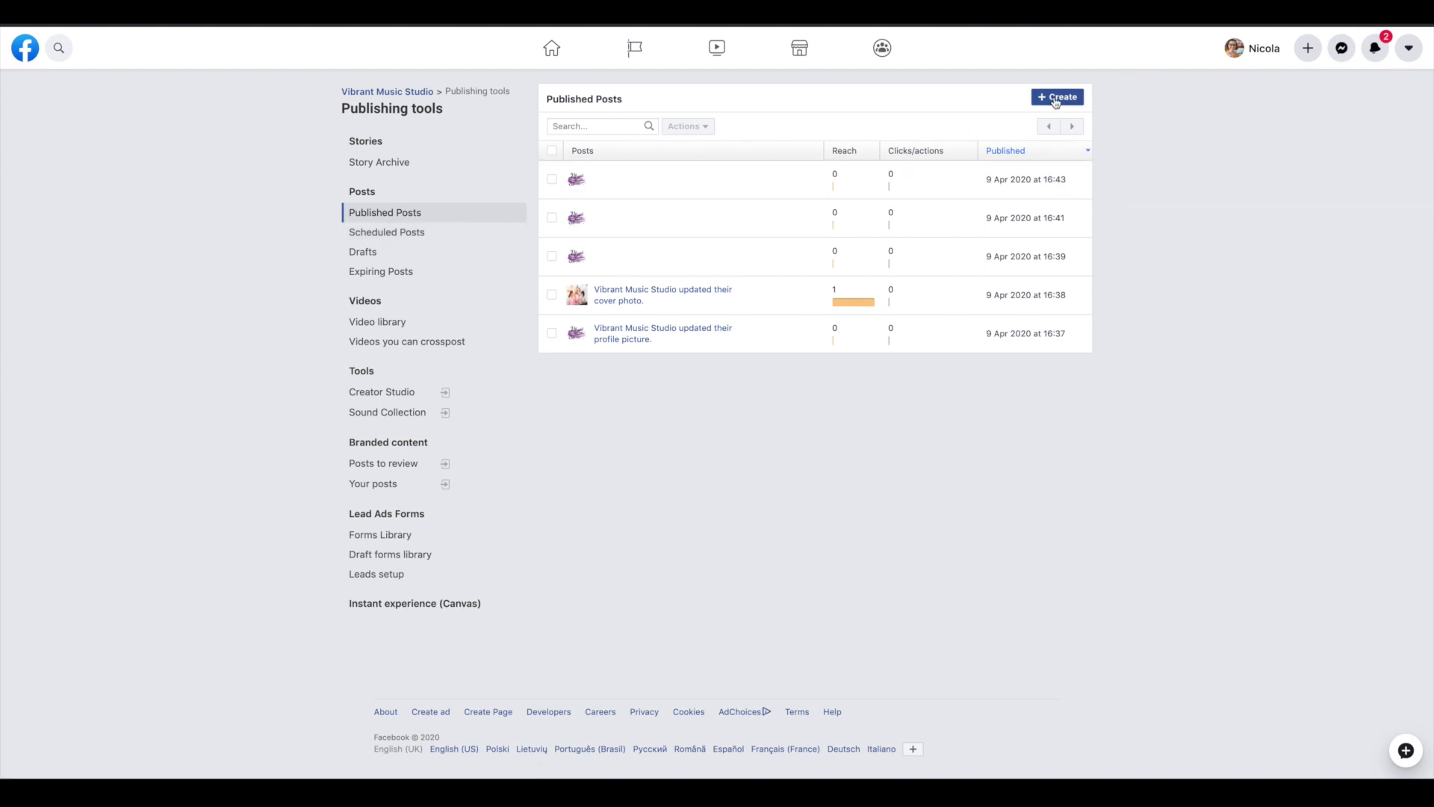
Start a new post and switch its Share Now option to Schedule
{"action": "left_click", "coordinate": [1067, 98]}
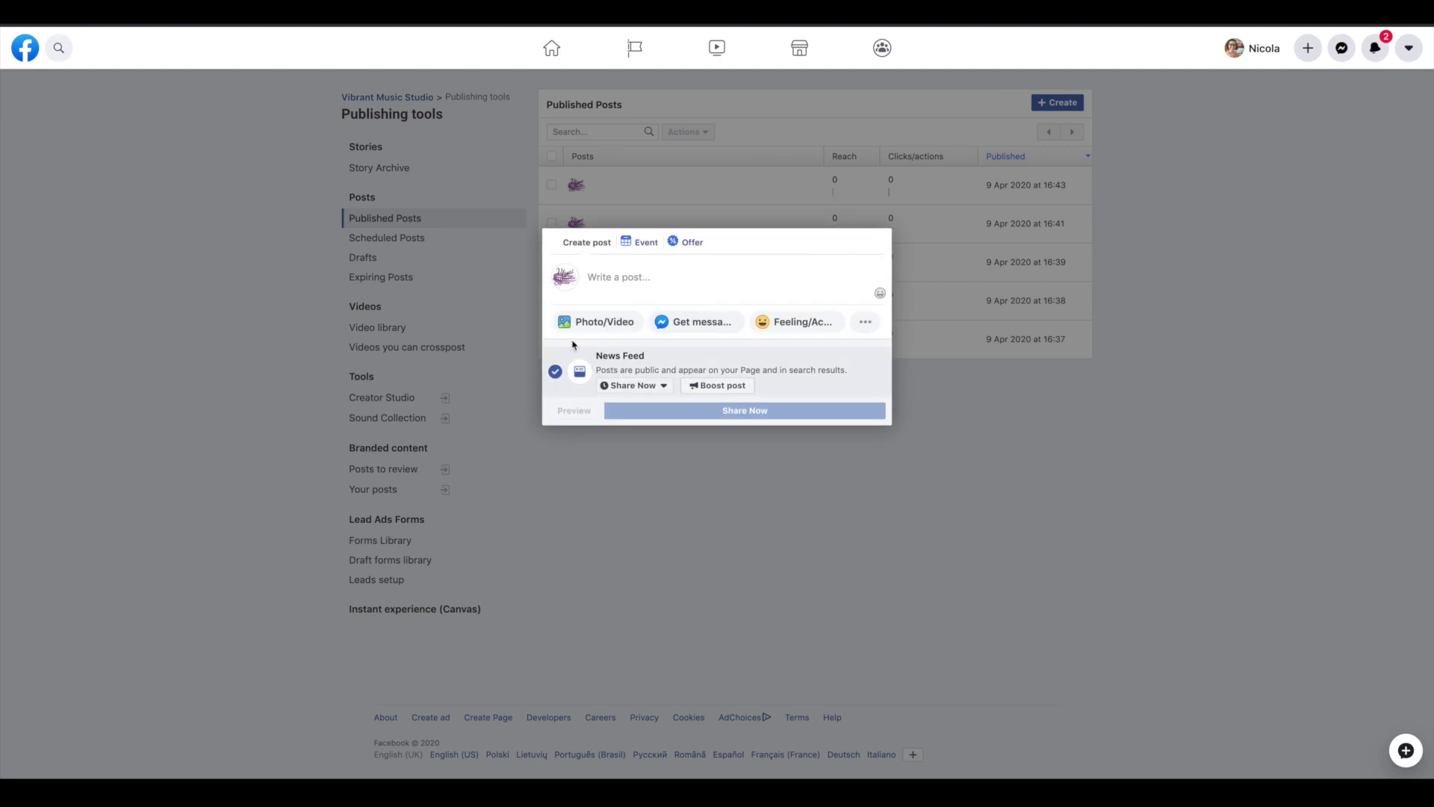
{"action": "left_click", "coordinate": [658, 386]}
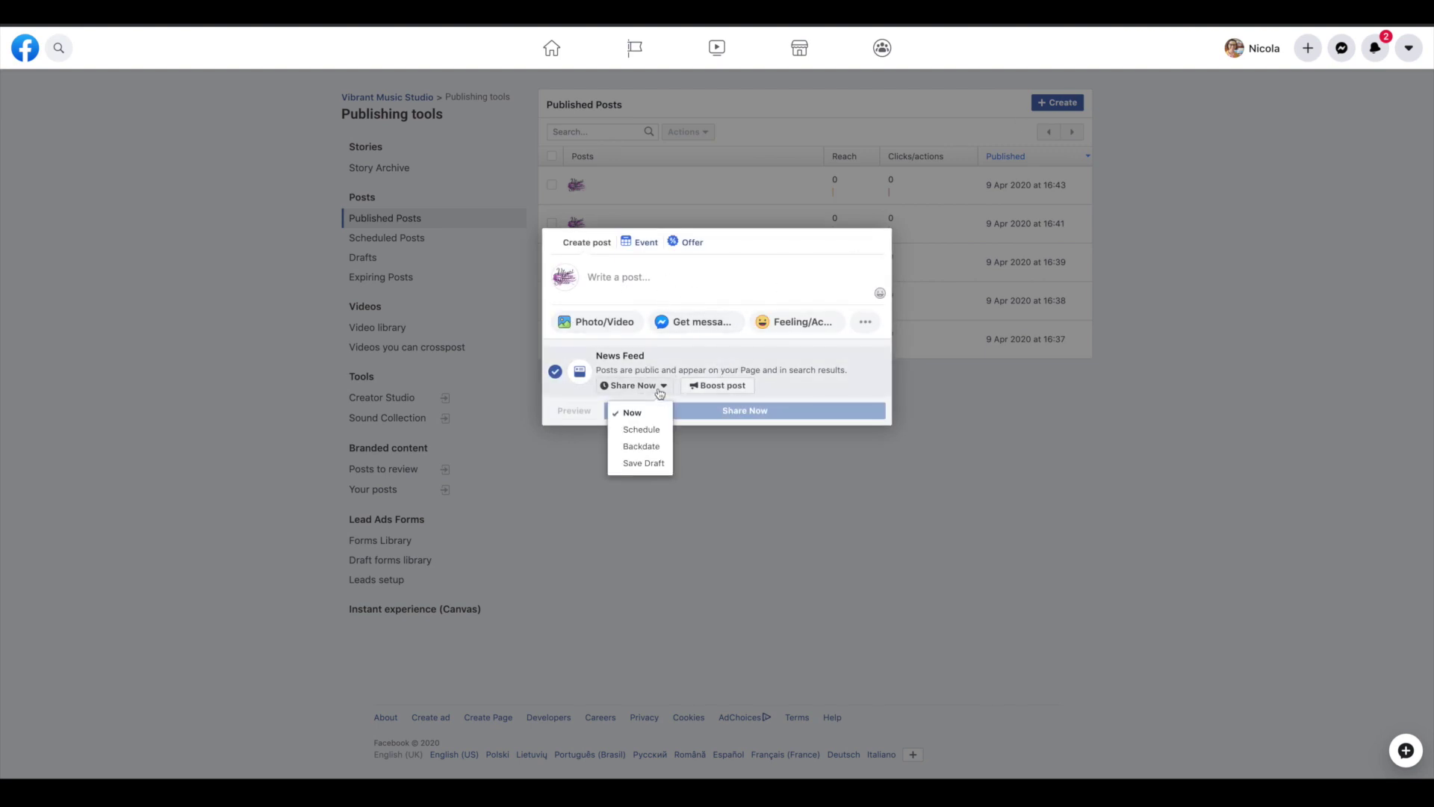
{"action": "left_click", "coordinate": [642, 430]}
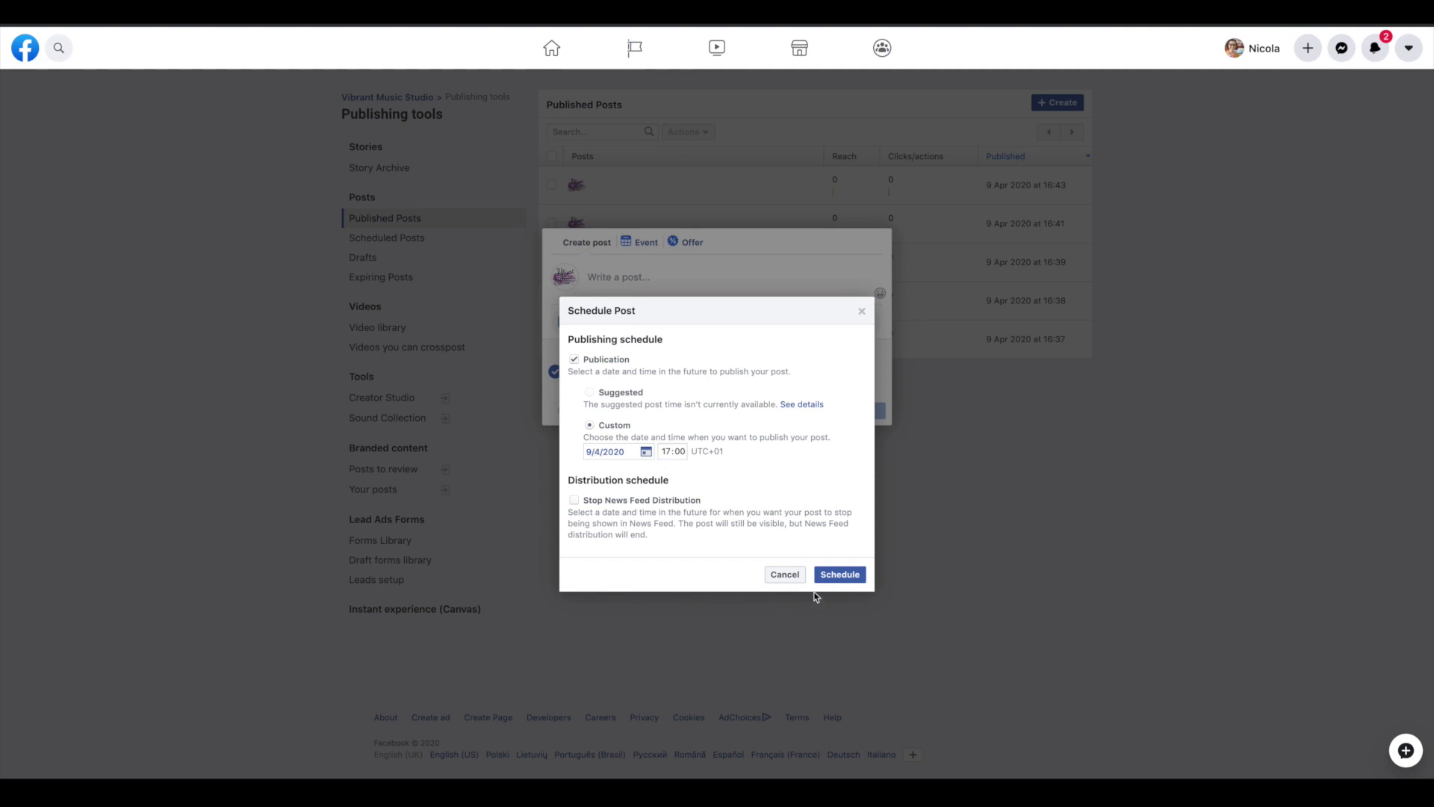
Browse the scheduling calendar forward to October 2020 without picking a date
{"action": "left_click", "coordinate": [617, 451]}
{"action": "left_click", "coordinate": [735, 473]}
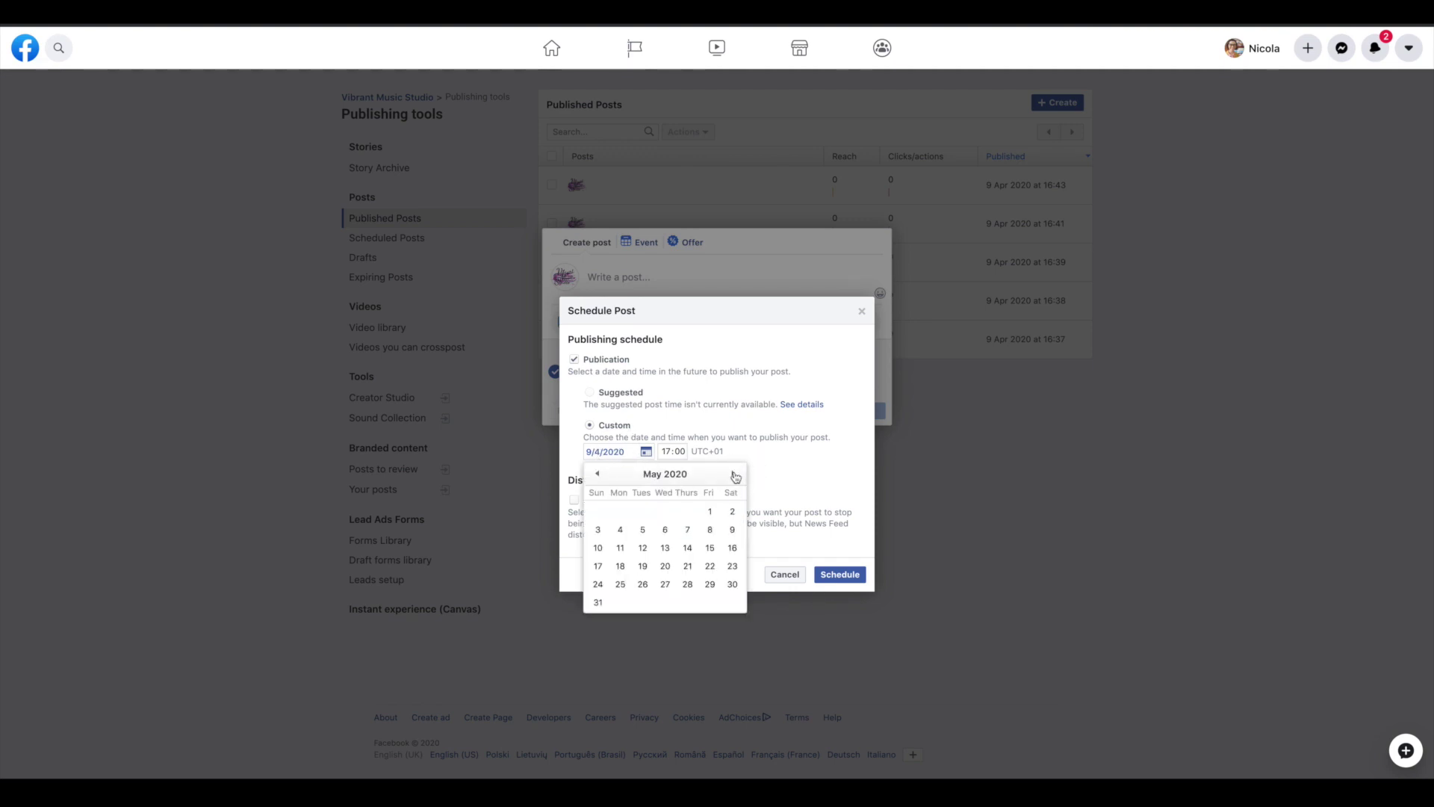
{"action": "left_click", "coordinate": [735, 474]}
{"action": "left_click", "coordinate": [735, 474]}
{"action": "left_click", "coordinate": [735, 474]}
{"action": "left_click", "coordinate": [735, 474]}
{"action": "left_click", "coordinate": [735, 474]}
{"action": "left_click", "coordinate": [735, 474]}
{"action": "left_click", "coordinate": [597, 473]}
{"action": "left_click", "coordinate": [597, 474]}
{"action": "left_click", "coordinate": [735, 475]}
{"action": "left_click", "coordinate": [787, 339]}
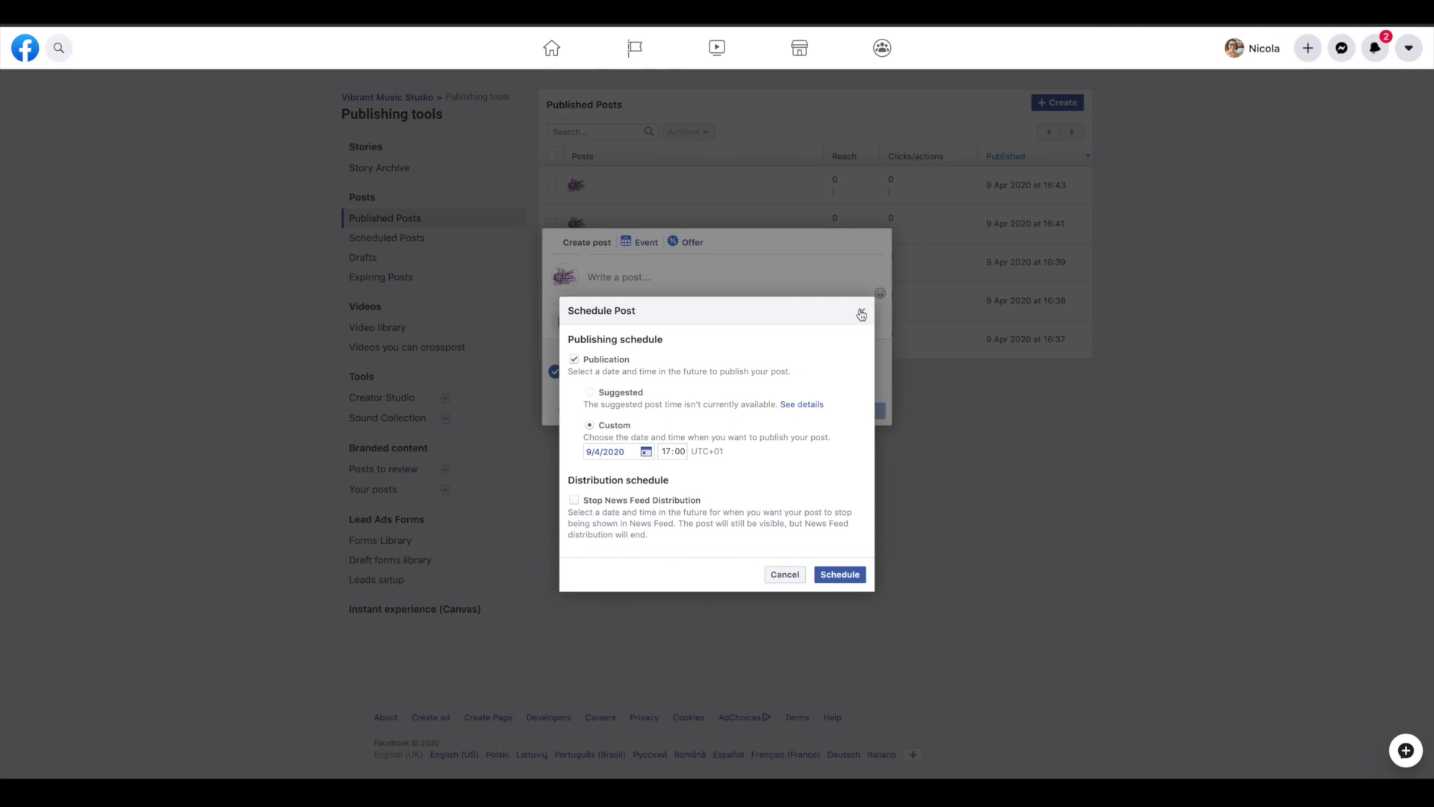
Discard the unscheduled post and check the empty Scheduled Posts list
{"action": "left_click", "coordinate": [863, 312]}
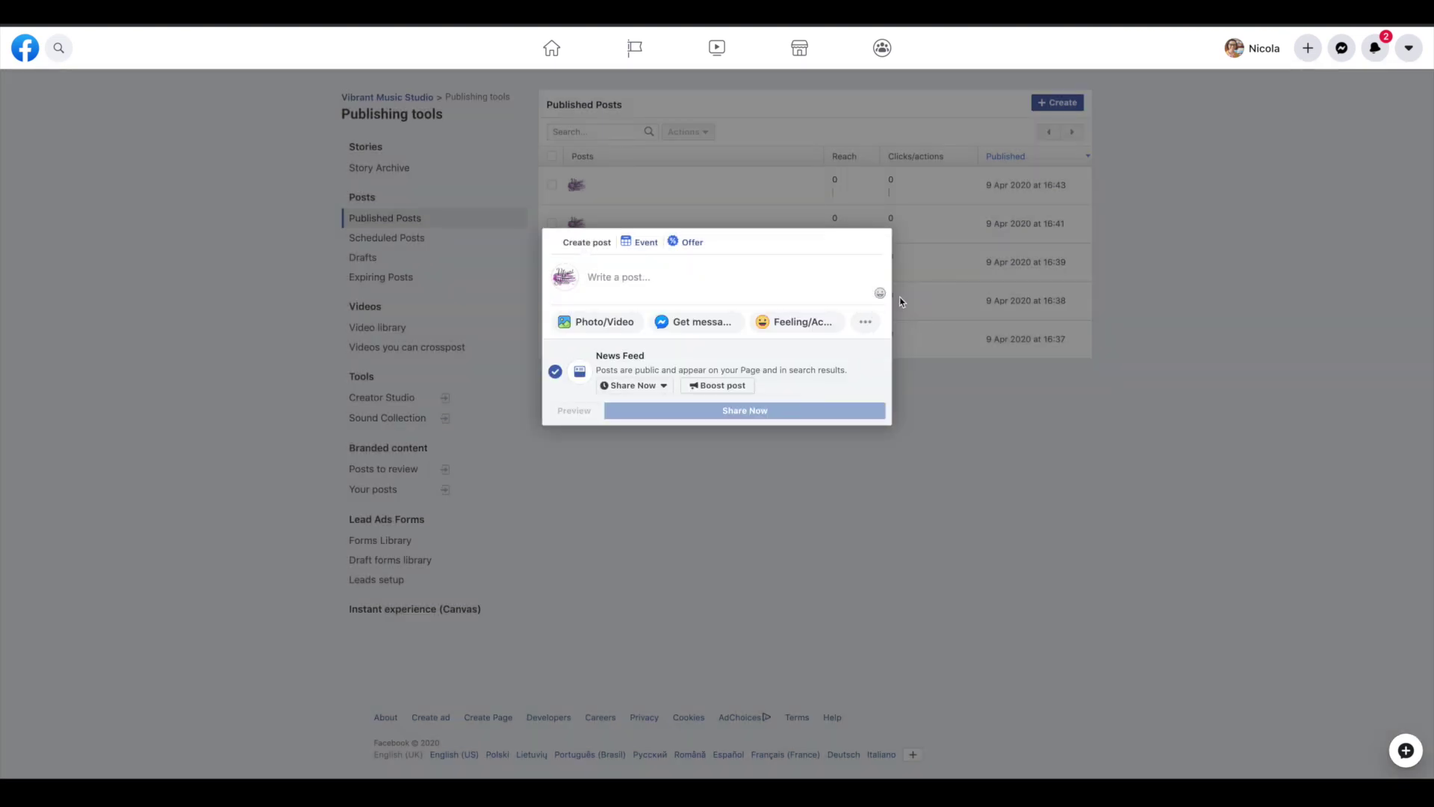
{"action": "left_click", "coordinate": [1022, 527]}
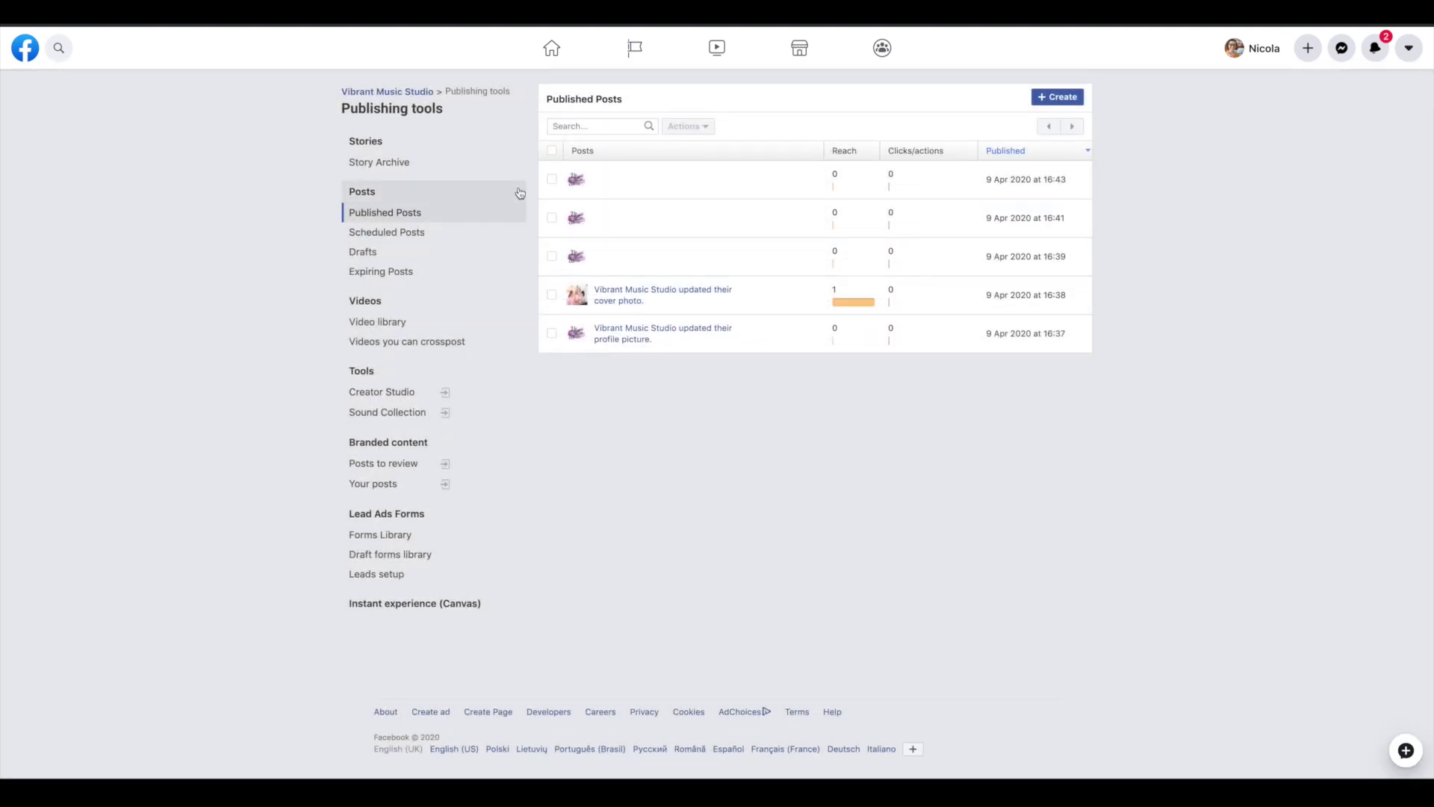
{"action": "left_click", "coordinate": [420, 234]}
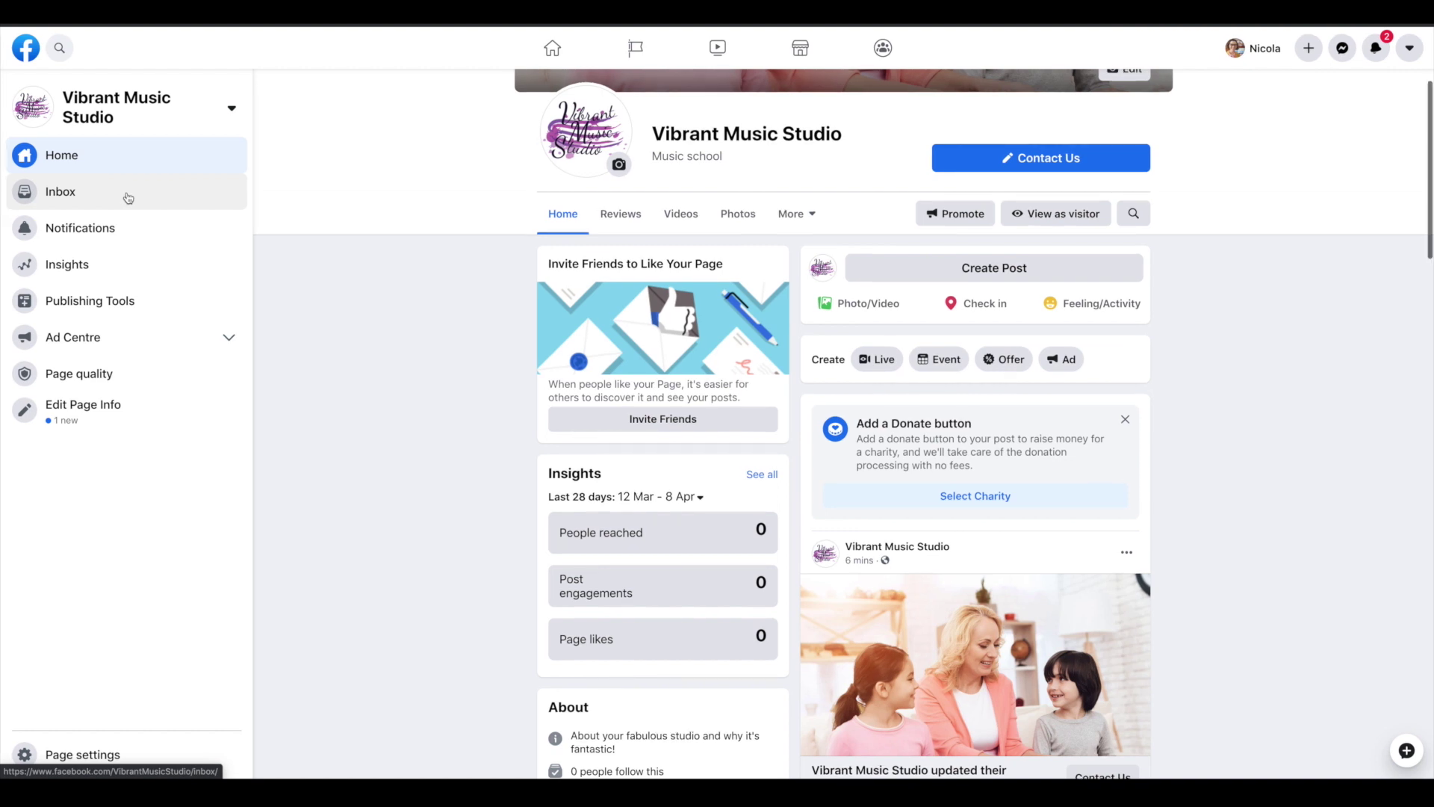
Confirm the Page's Messenger inbox is empty, then return to the Vibrant Music Studio Page home
{"action": "scroll", "coordinate": [381, 230], "scroll_direction": "up", "scroll_amount": 3}
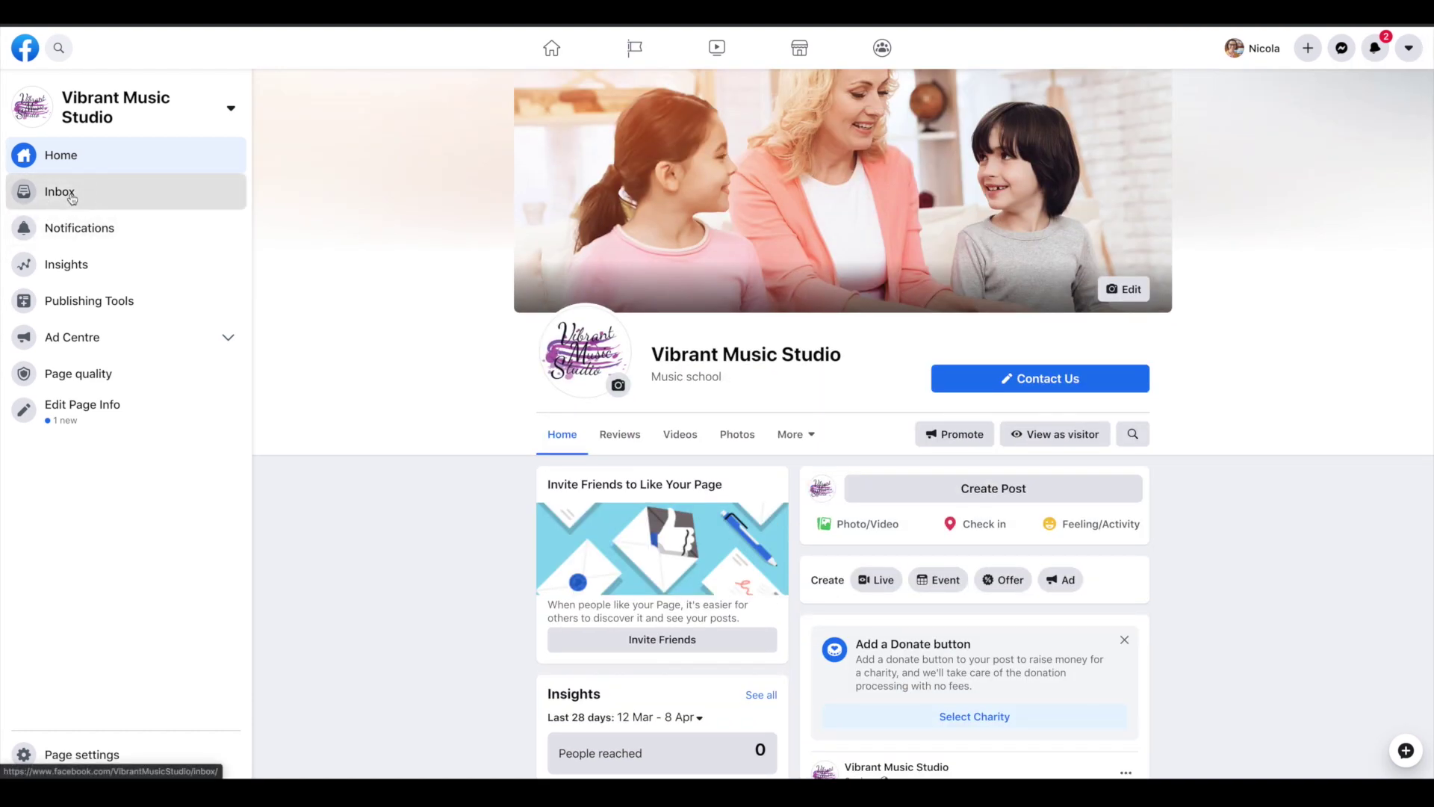
{"action": "left_click", "coordinate": [73, 197]}
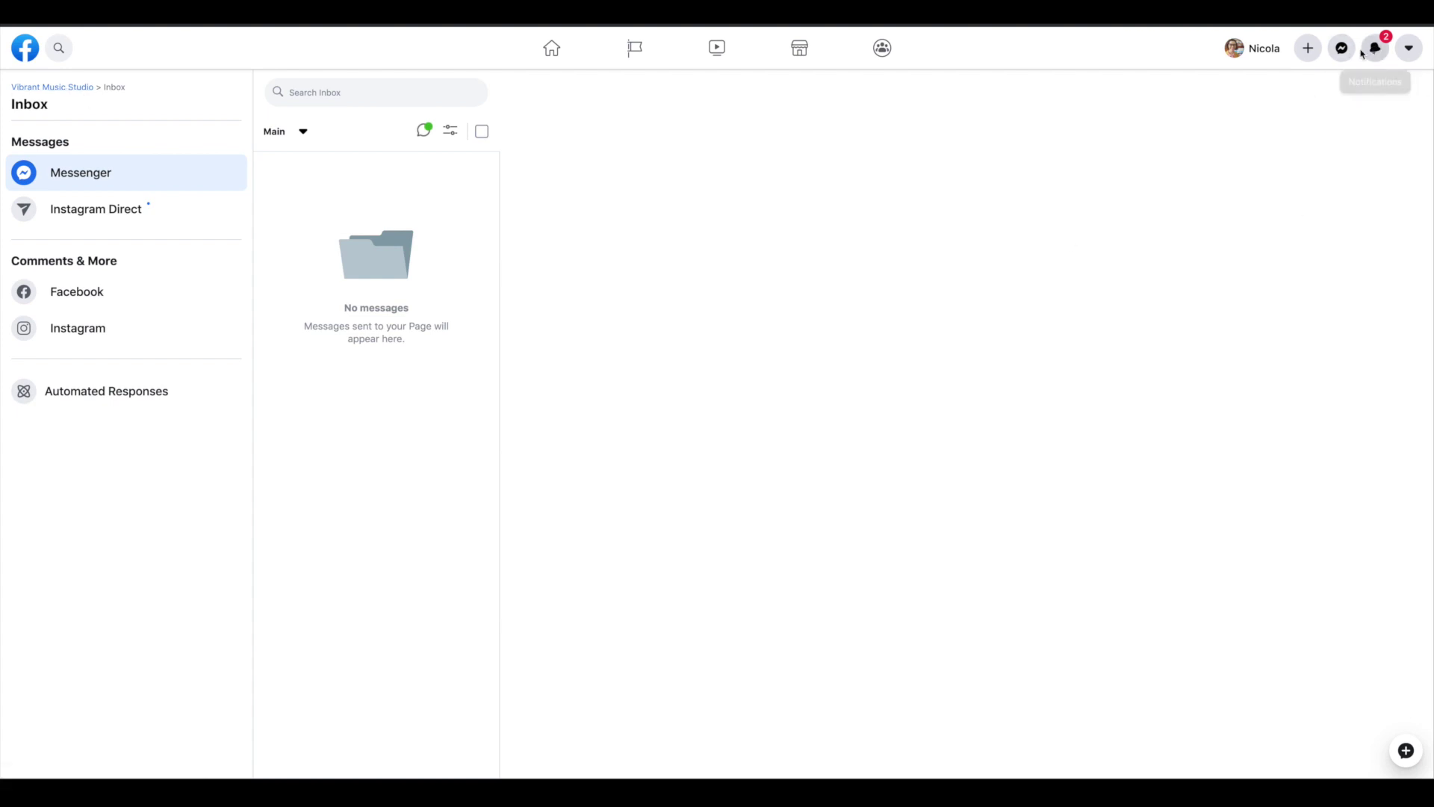
{"action": "left_click", "coordinate": [89, 92]}
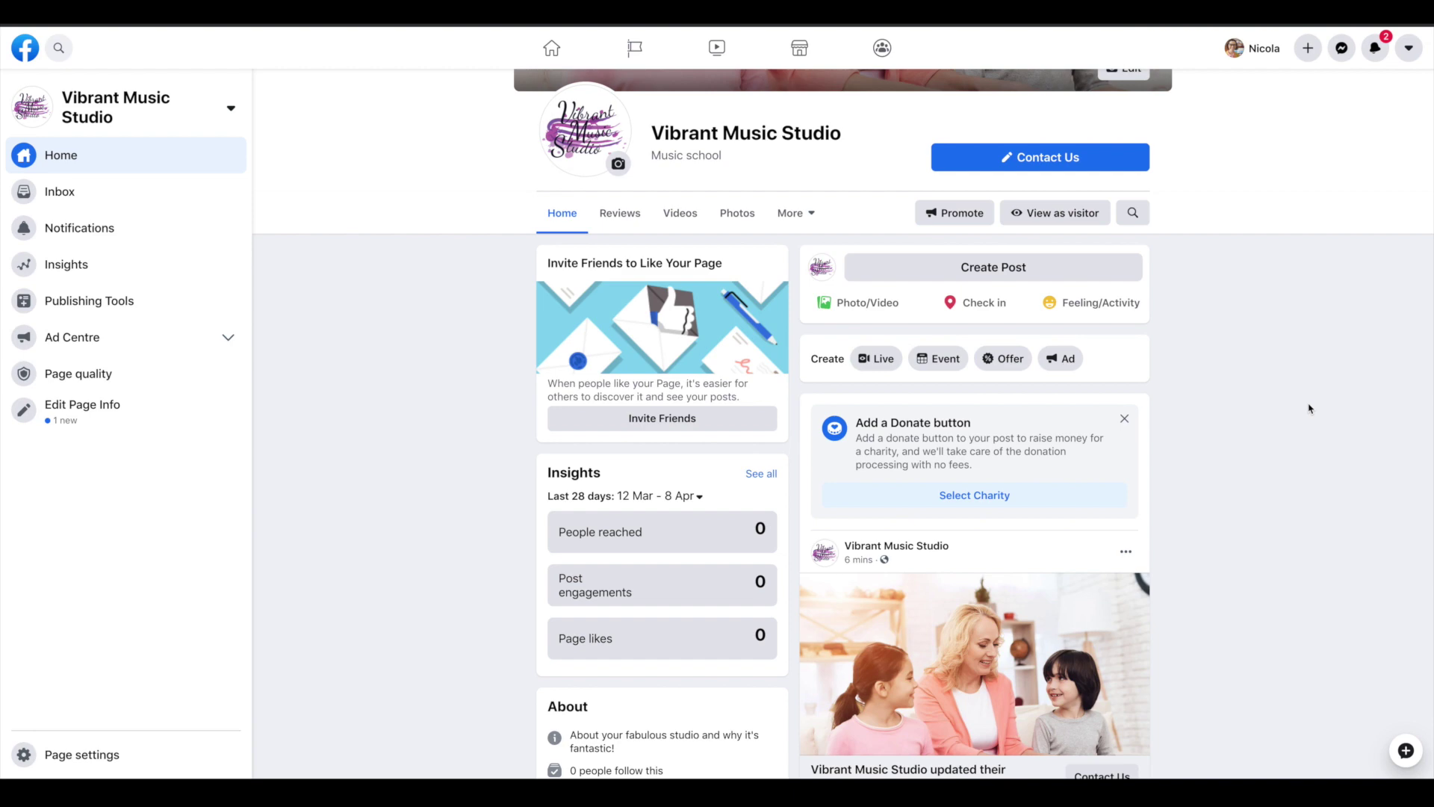
{"action": "scroll", "coordinate": [1309, 408], "scroll_direction": "up", "scroll_amount": 3}
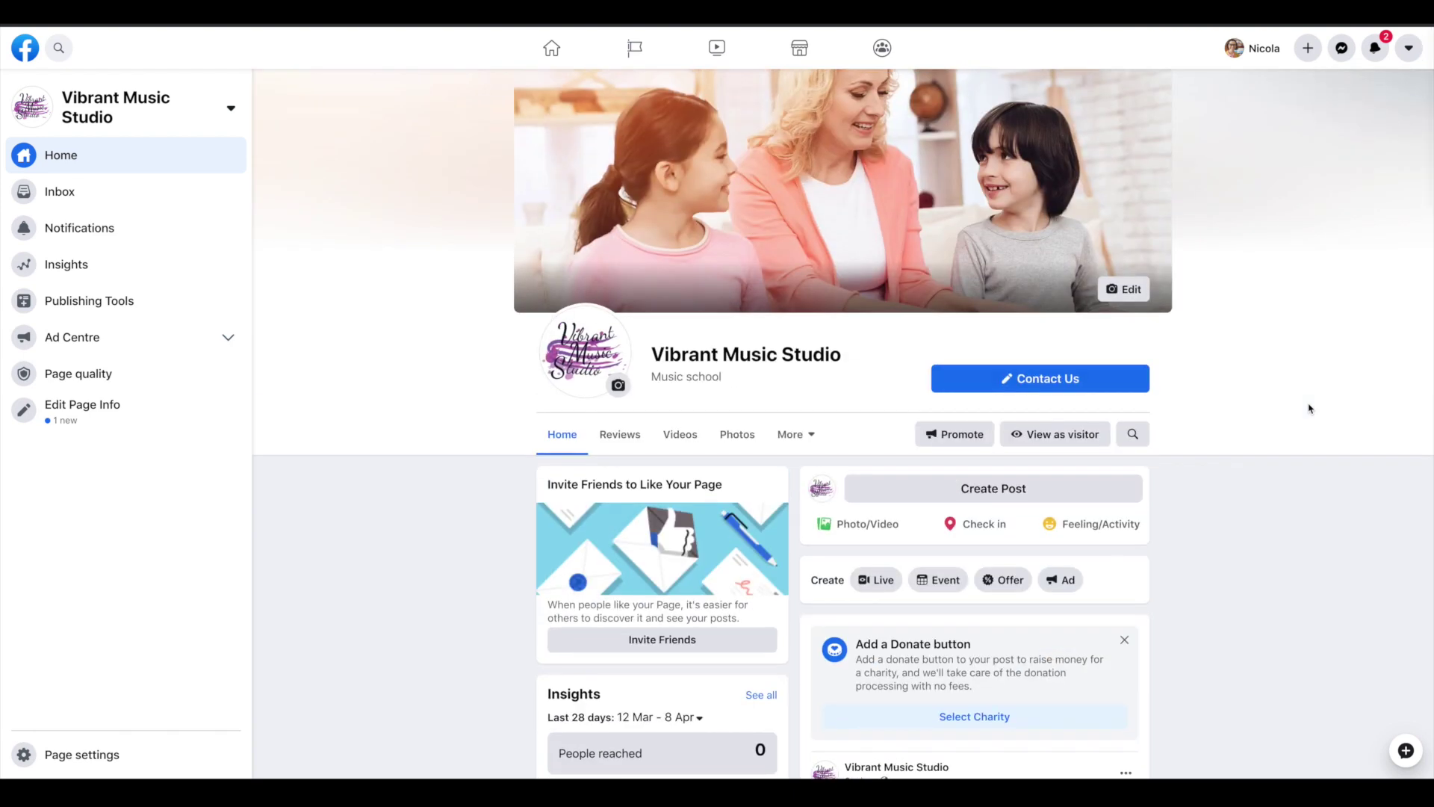